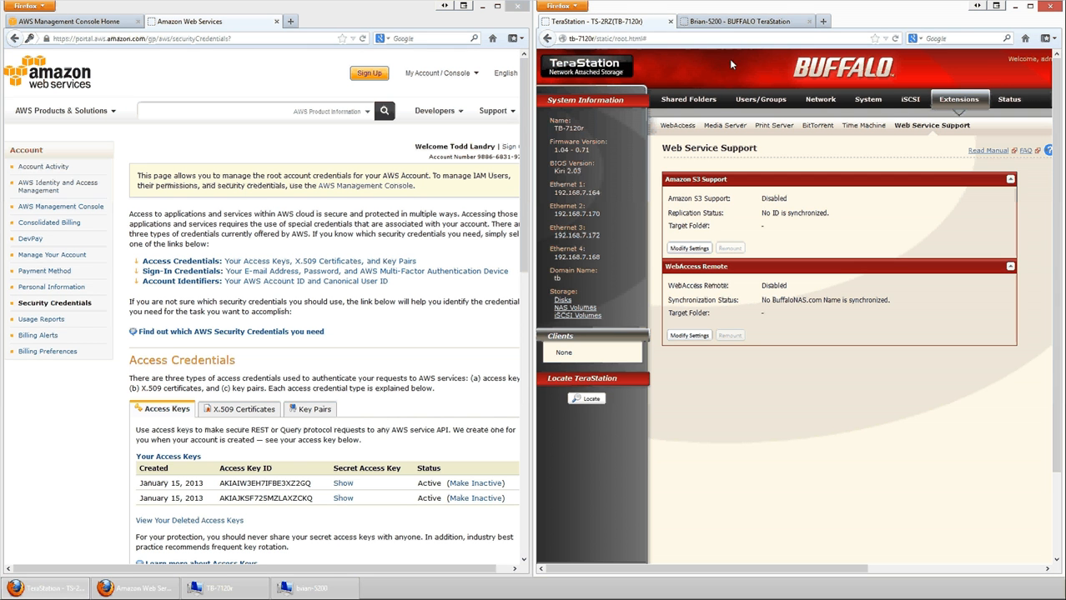
Switch to the TS5200D (Brian-5200) admin and go to its File Sharing settings
{"action": "left_click", "coordinate": [727, 26]}
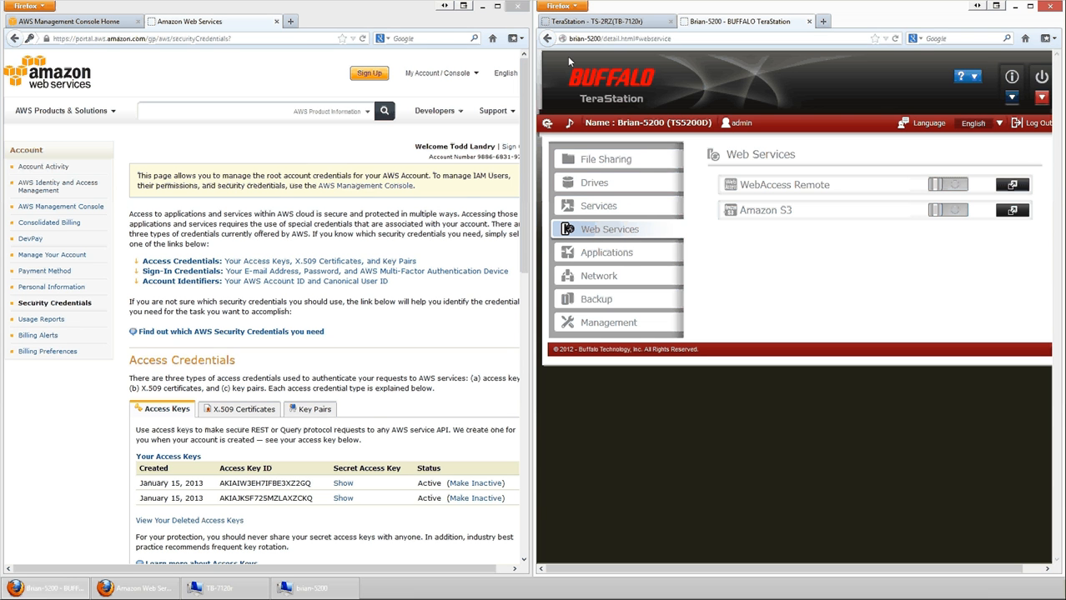
{"action": "left_click", "coordinate": [606, 160]}
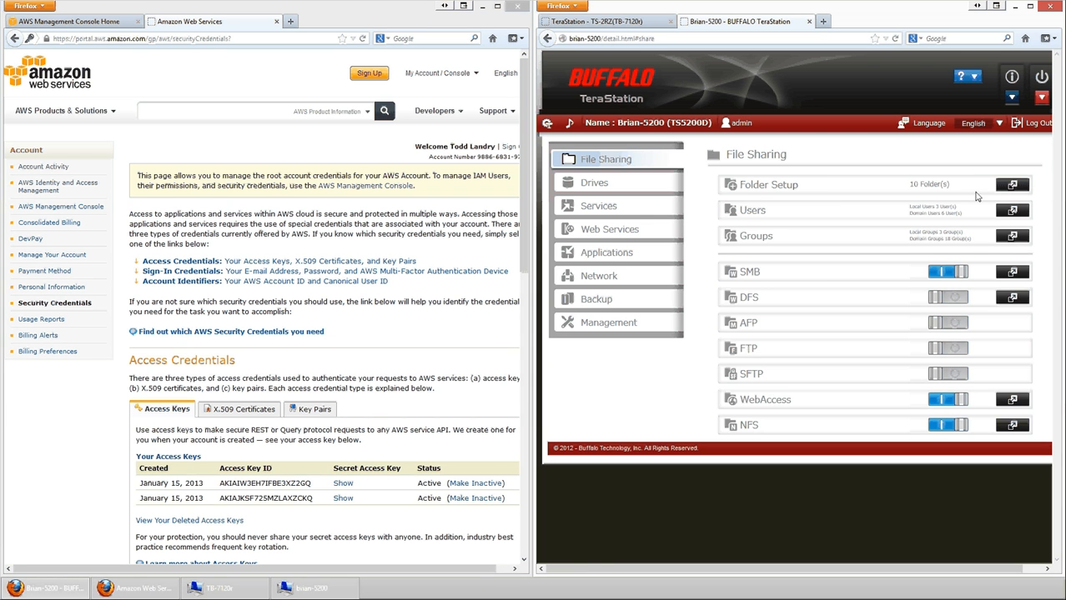
Add a new shared folder named amazons3 with Recycle Bin disabled and save it
{"action": "left_click", "coordinate": [1010, 185]}
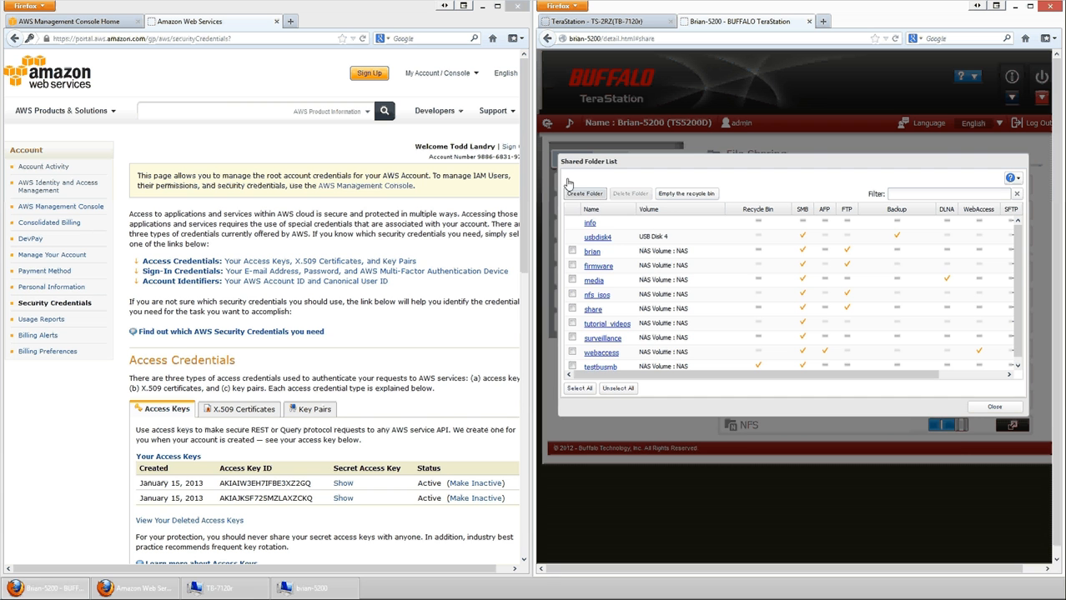
{"action": "left_click", "coordinate": [592, 195]}
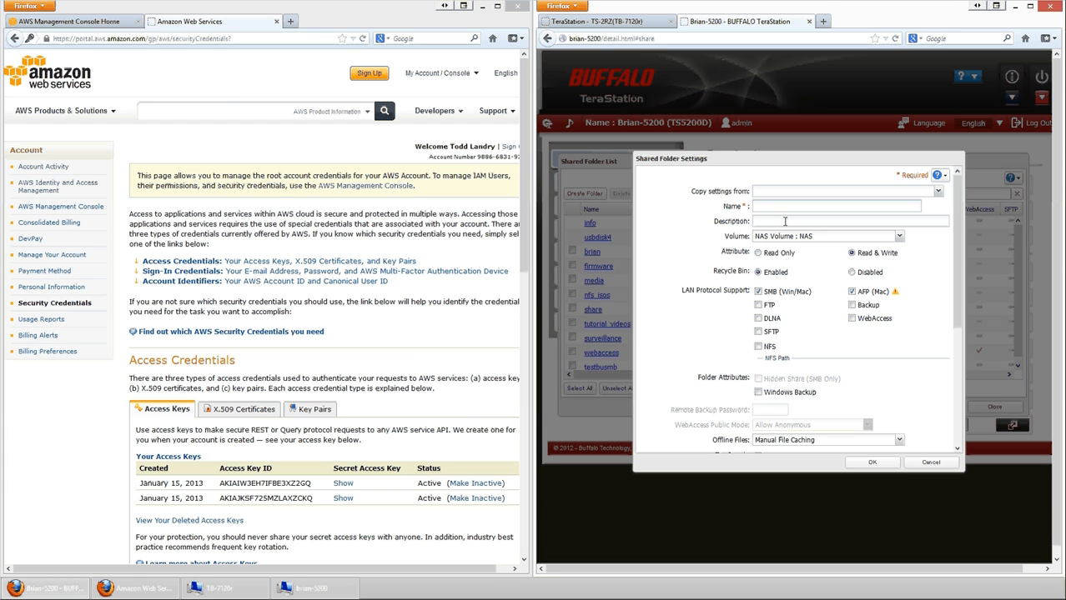
{"action": "left_click", "coordinate": [779, 210]}
{"action": "type", "text": "amazons3"}
{"action": "key", "text": "Tab"}
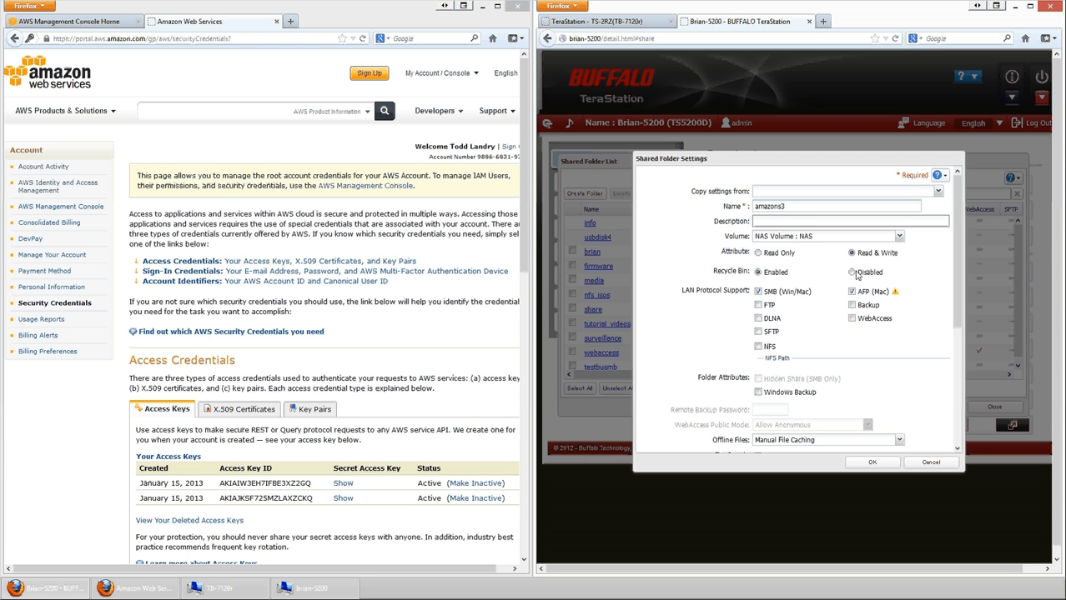
{"action": "left_click", "coordinate": [853, 273]}
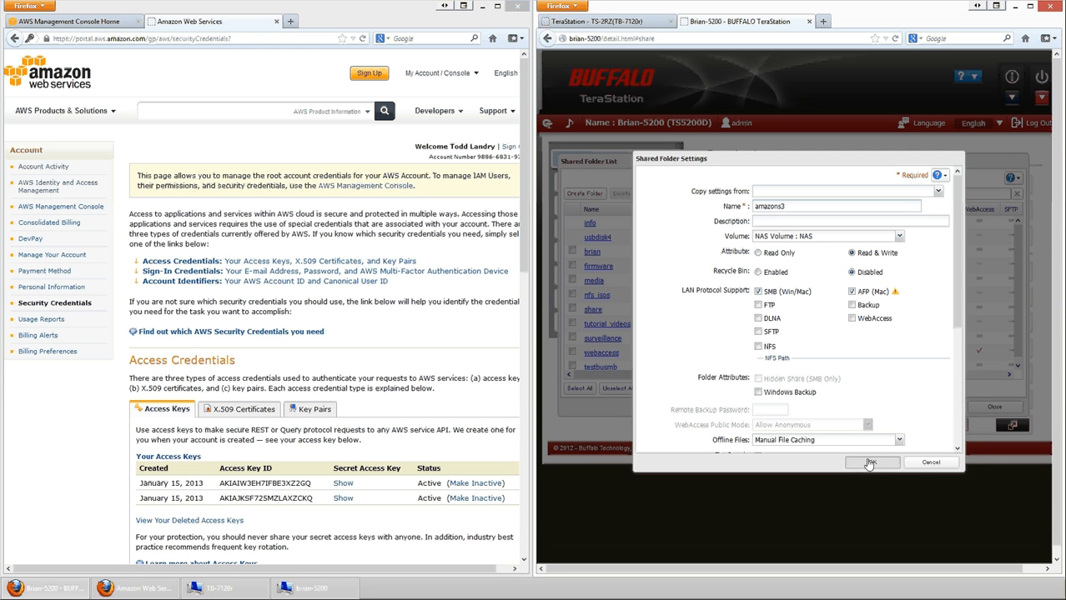
{"action": "left_click", "coordinate": [870, 465]}
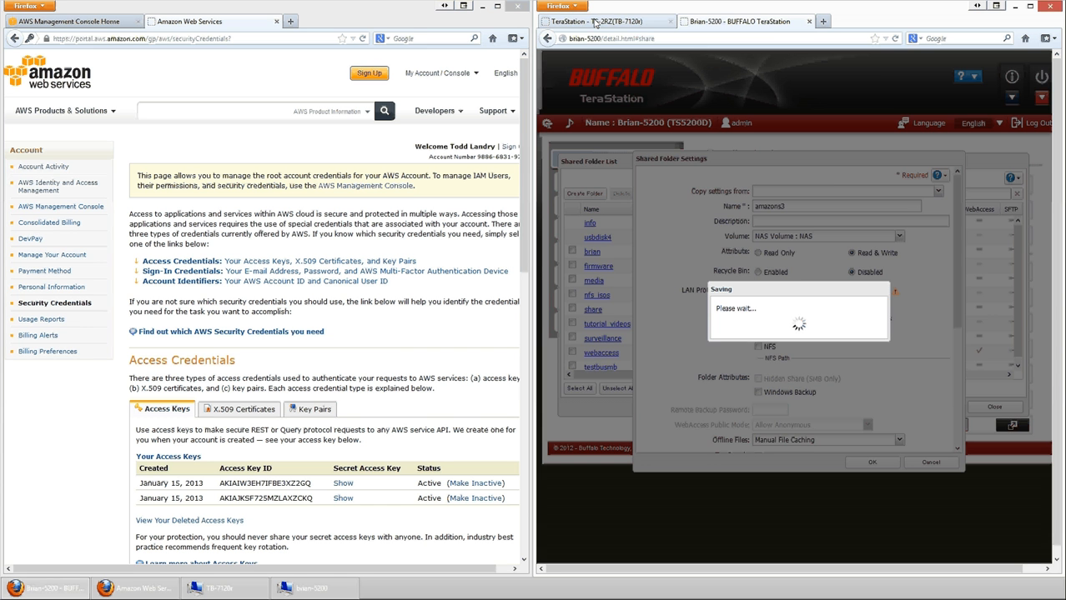
On the TB-7120r, add shared folder amazons3 with Recycle Bin disabled, then return to the TS5200D
{"action": "left_click", "coordinate": [594, 22]}
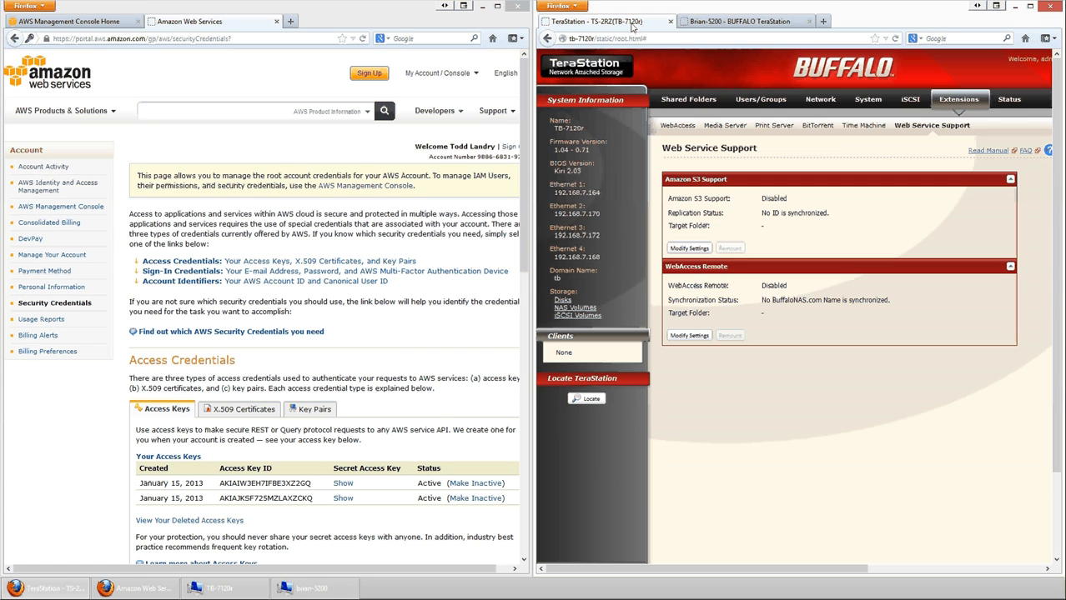
{"action": "left_click", "coordinate": [689, 101]}
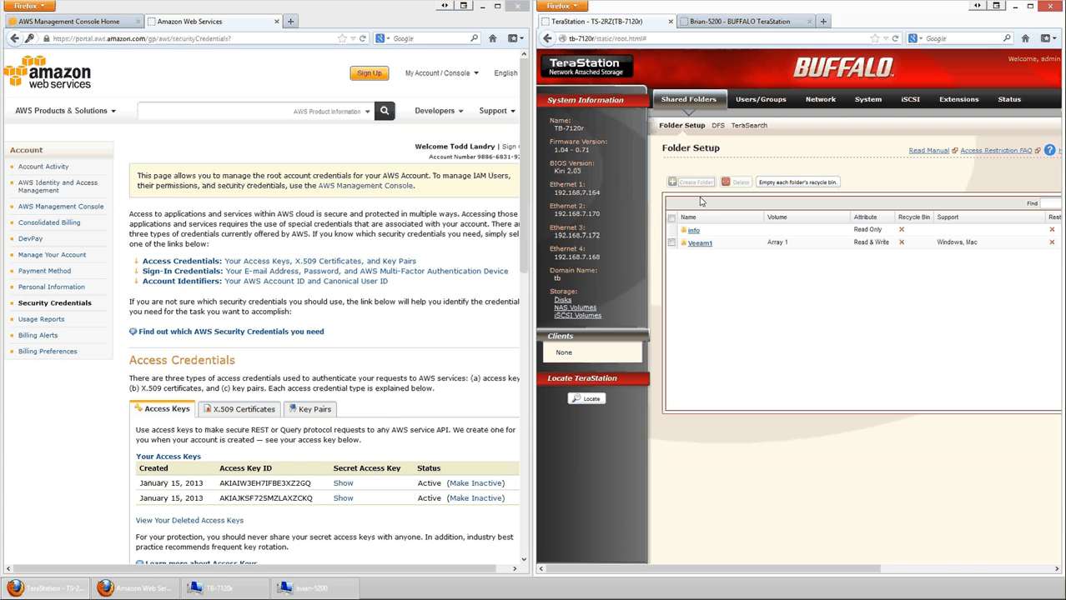
{"action": "left_click", "coordinate": [691, 183]}
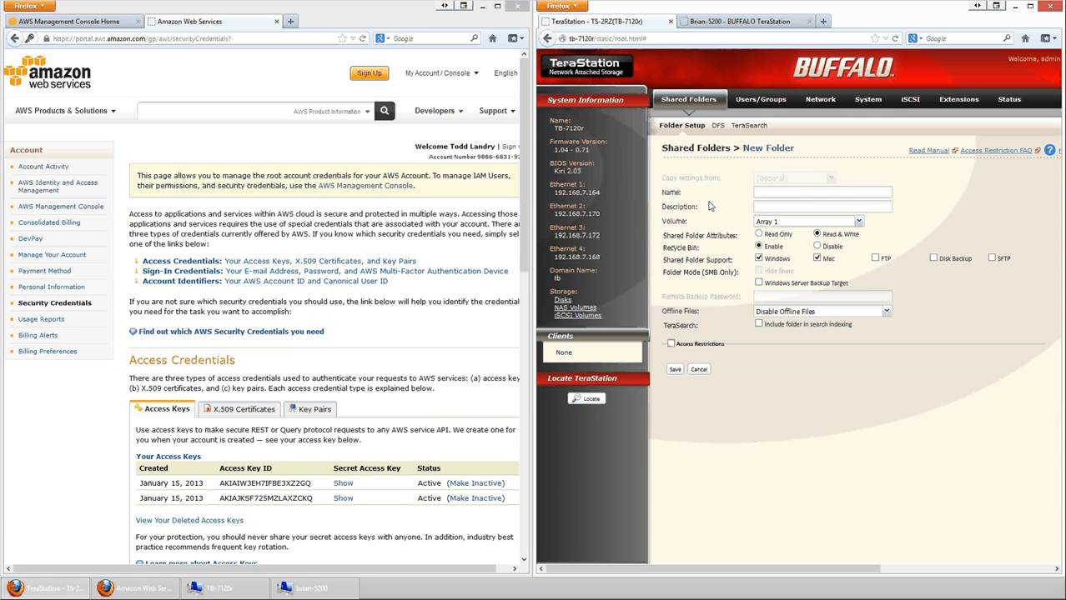
{"action": "left_click", "coordinate": [763, 192]}
{"action": "type", "text": "amazons3"}
{"action": "left_click", "coordinate": [816, 246]}
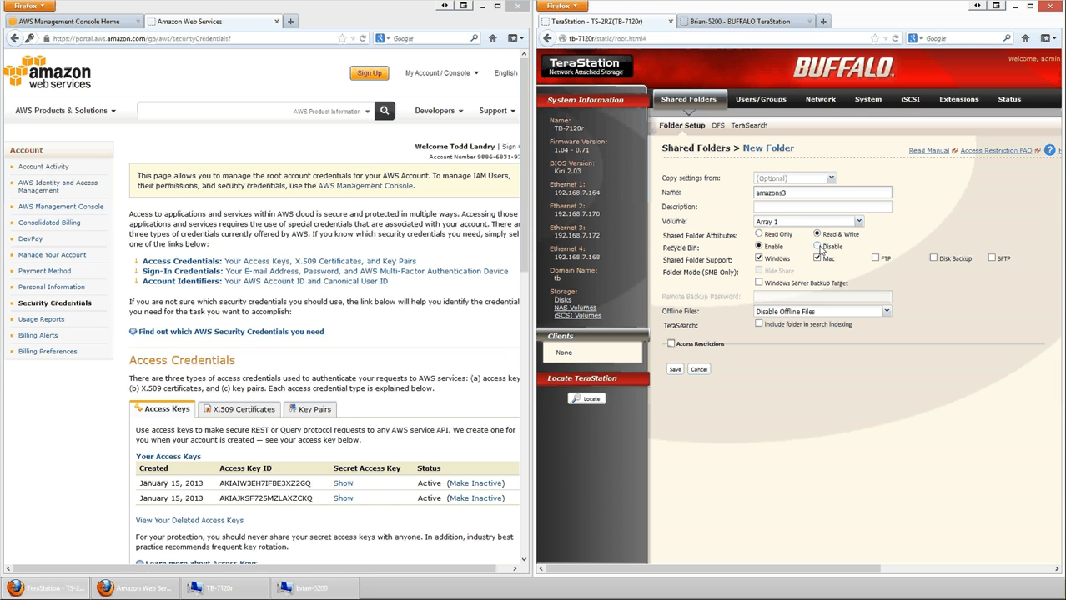
{"action": "left_click", "coordinate": [675, 369]}
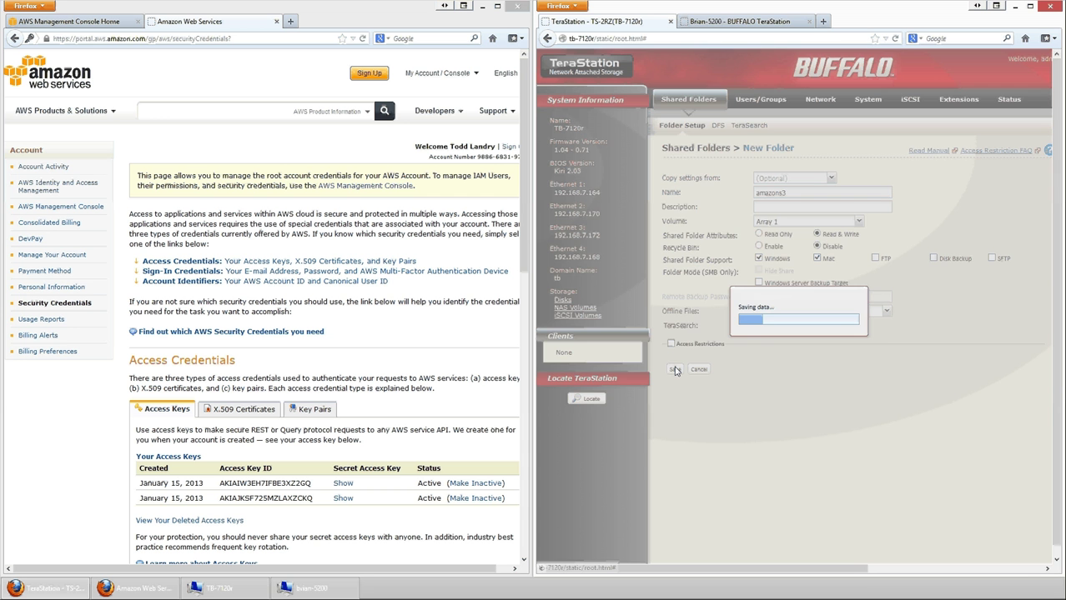
{"action": "left_click", "coordinate": [724, 23]}
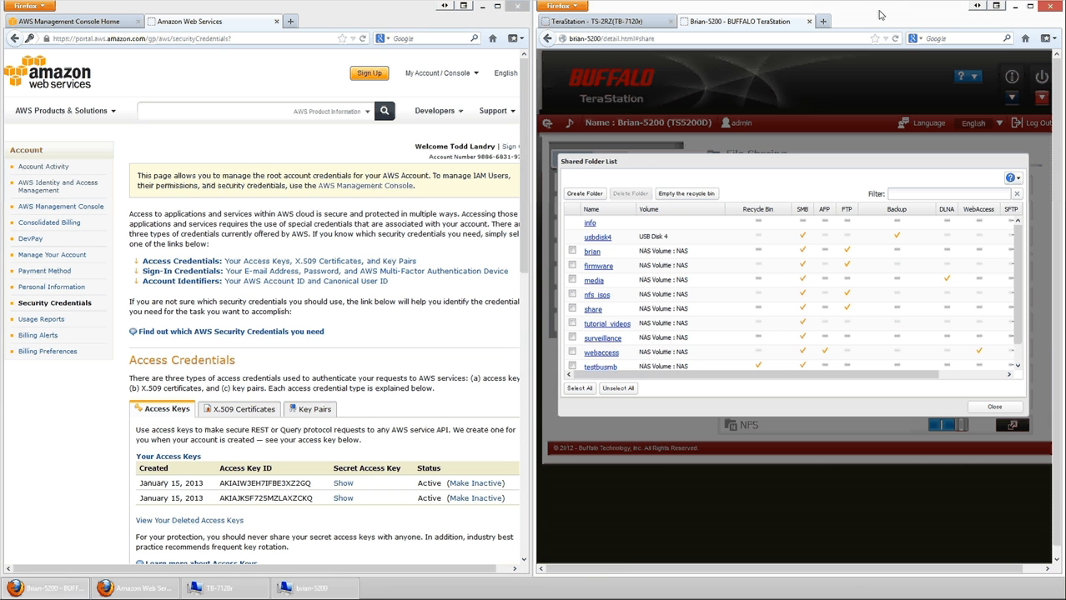
Close the folder list and navigate the AWS console home to the S3 service page
{"action": "left_click", "coordinate": [995, 408]}
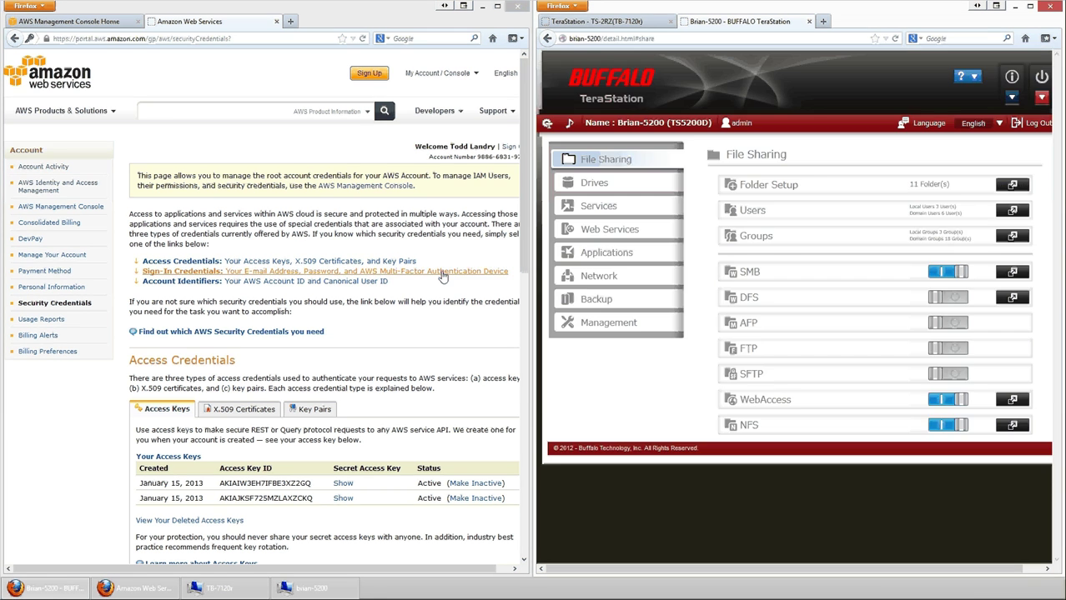
{"action": "left_click", "coordinate": [261, 226]}
{"action": "left_click_drag", "start_coordinate": [281, 214], "coordinate": [292, 224]}
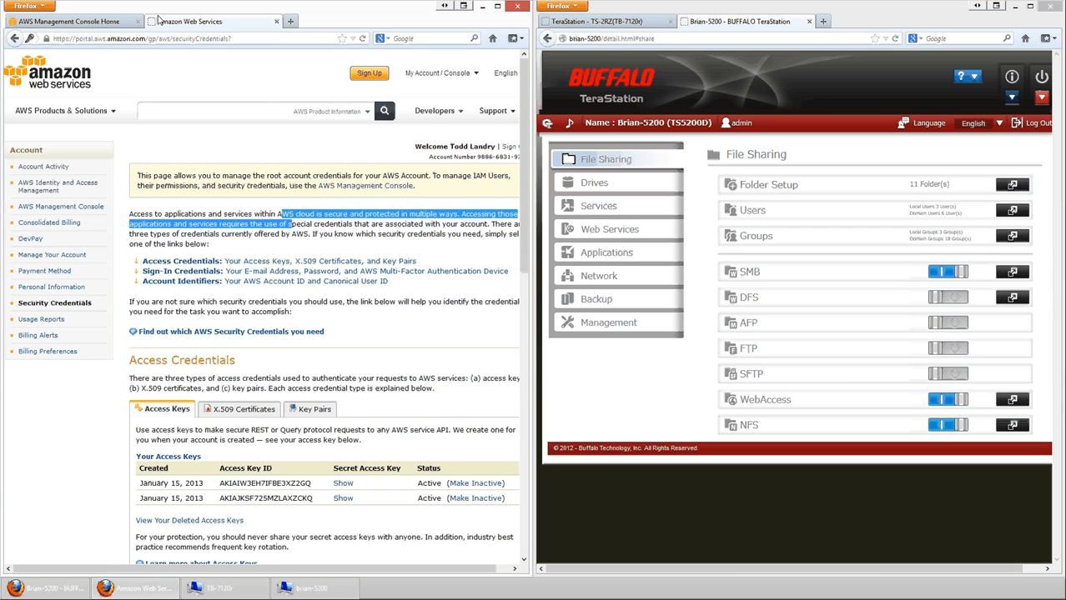
{"action": "left_click", "coordinate": [100, 23]}
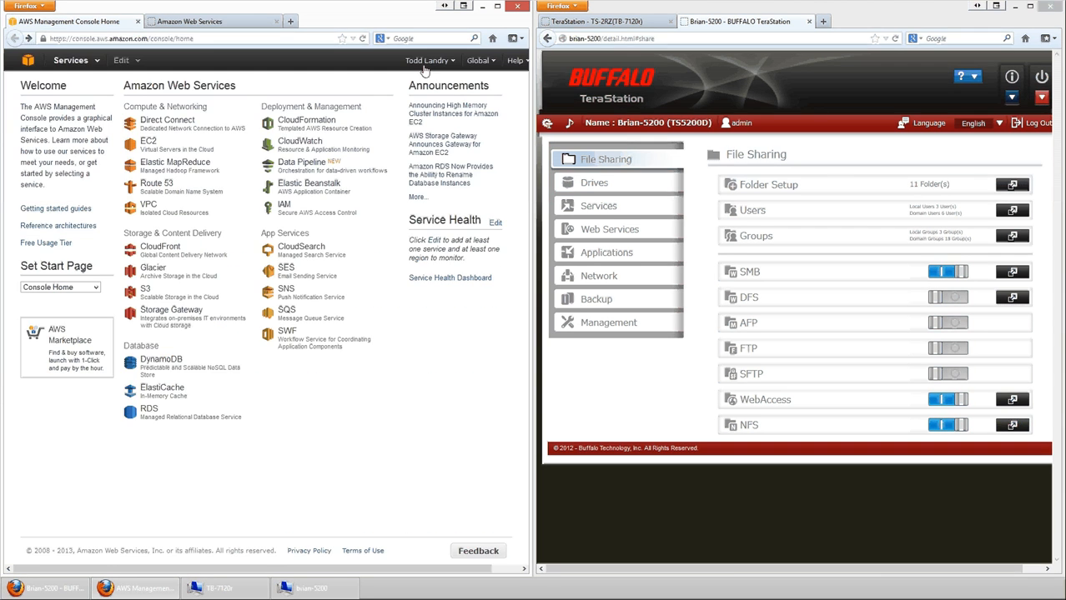
{"action": "left_click", "coordinate": [233, 25]}
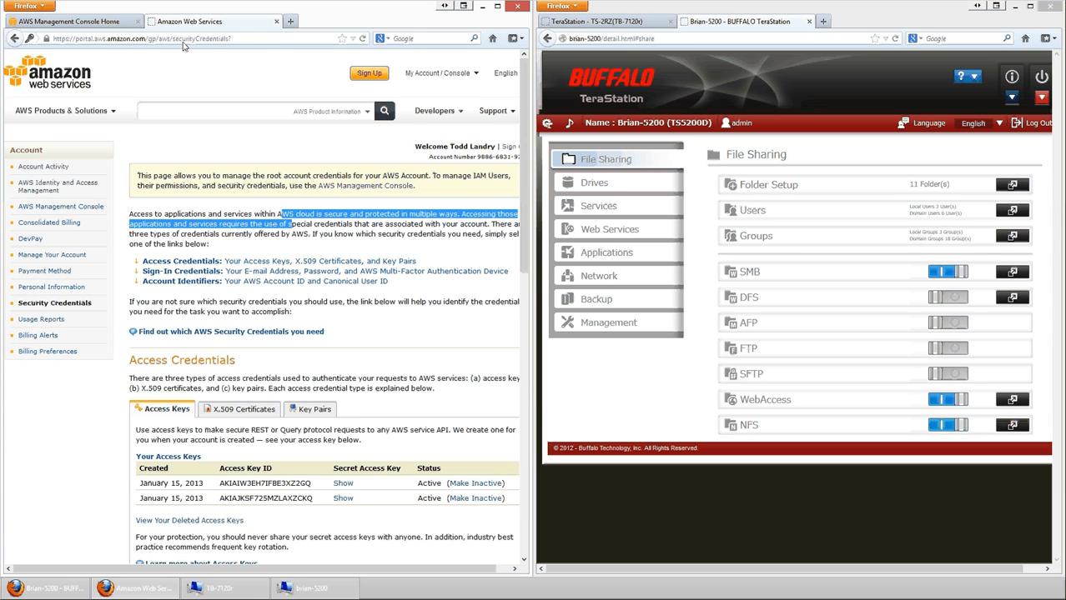
{"action": "left_click", "coordinate": [409, 72]}
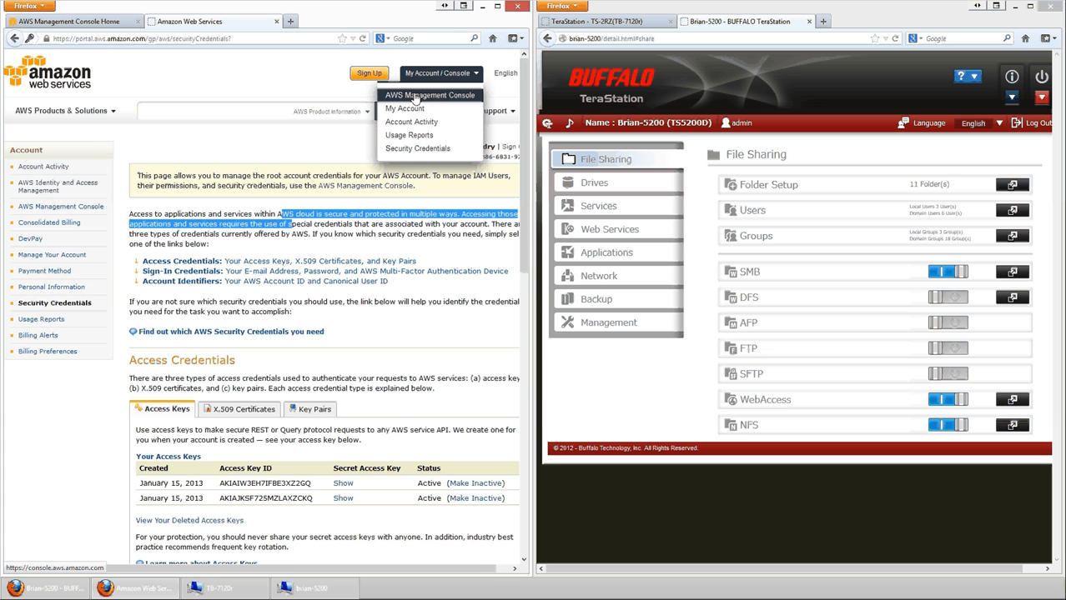
{"action": "left_click", "coordinate": [125, 21]}
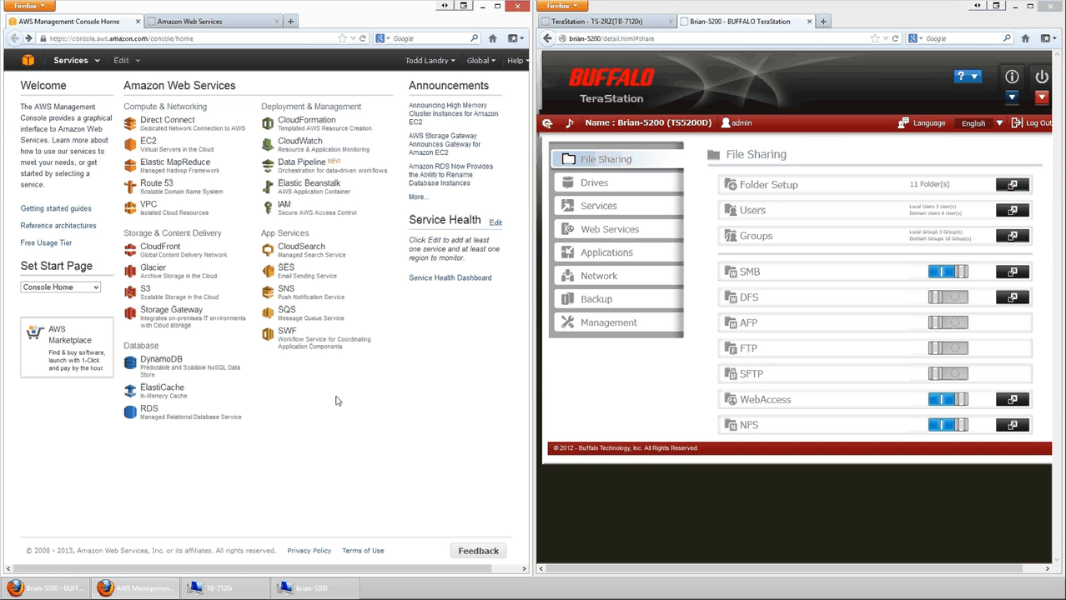
{"action": "left_click", "coordinate": [145, 297]}
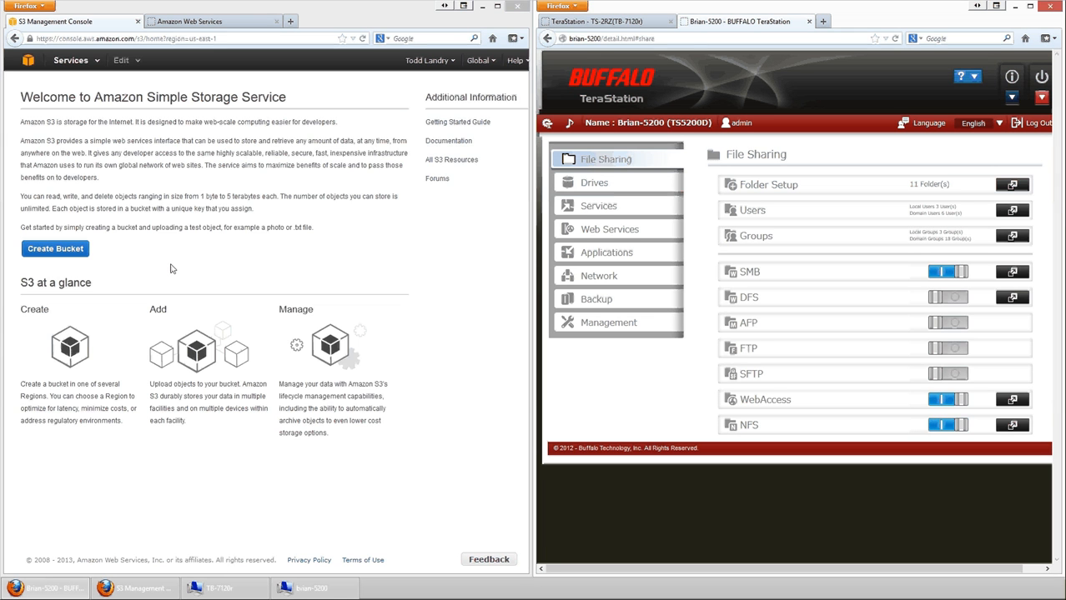
Create the S3 buckets ts7000 and ts5000
{"action": "left_click", "coordinate": [69, 253]}
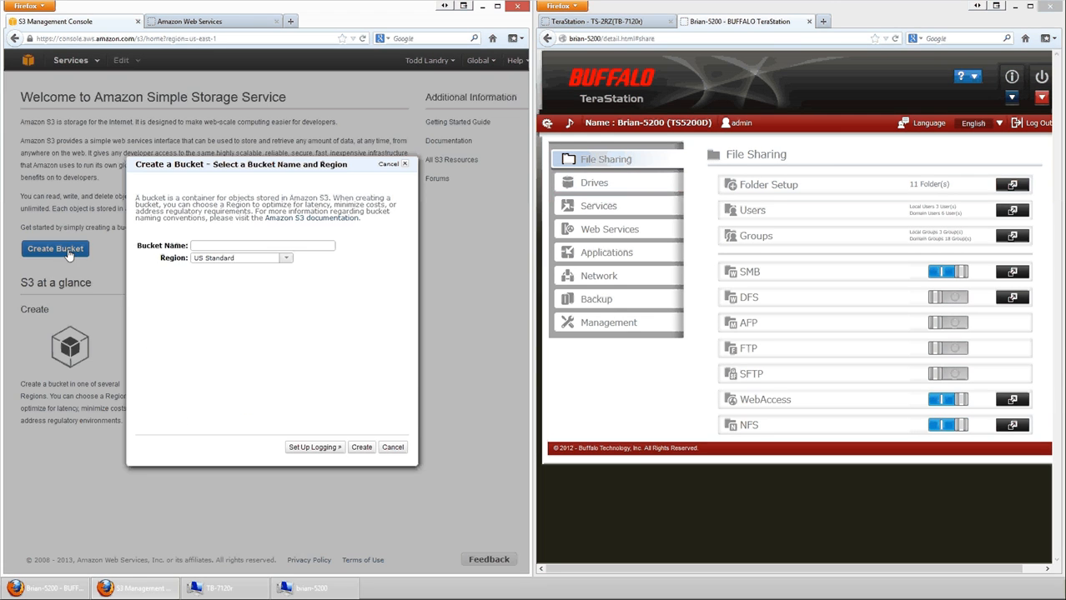
{"action": "left_click", "coordinate": [231, 242]}
{"action": "type", "text": "ts7000"}
{"action": "left_click", "coordinate": [357, 448]}
{"action": "left_click", "coordinate": [63, 90]}
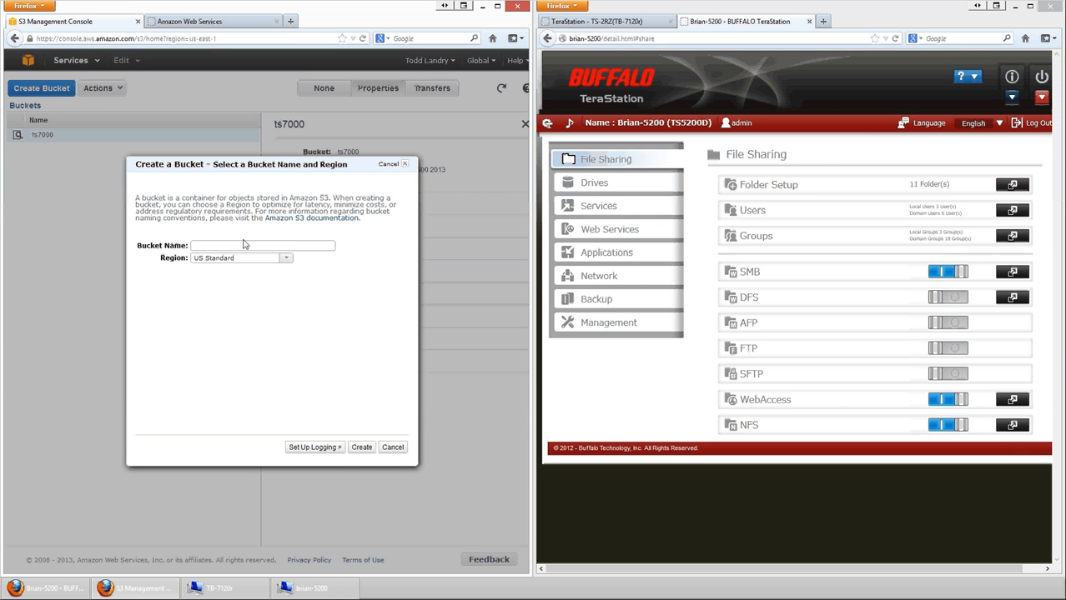
{"action": "left_click", "coordinate": [246, 245]}
{"action": "type", "text": "ts5000"}
{"action": "left_click", "coordinate": [361, 447]}
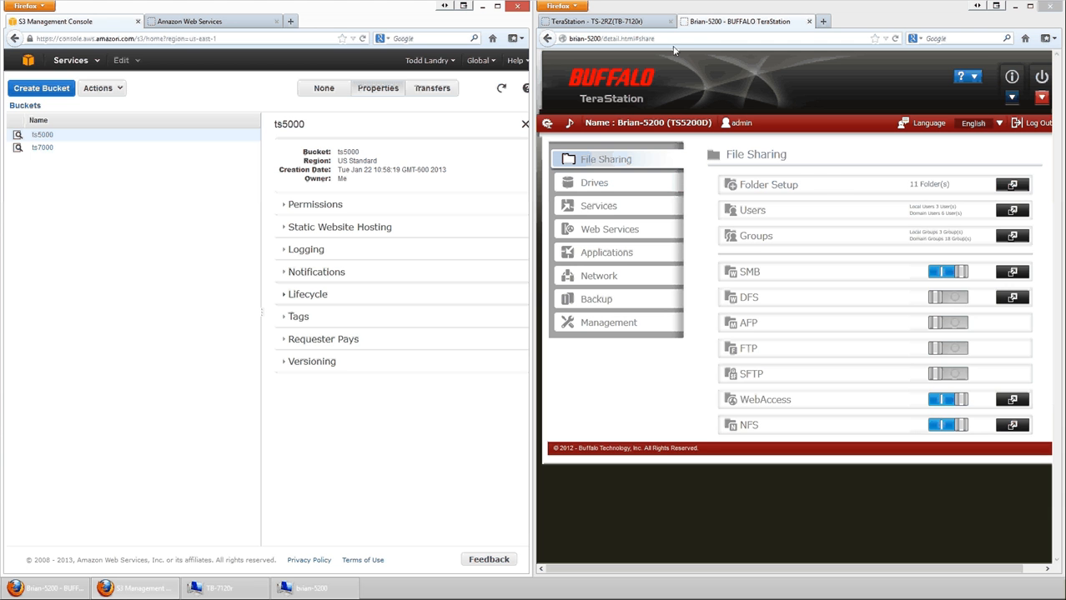
Edit the TS5200D's Amazon S3 settings, clearing the old access key ID and bucket name ts5200
{"action": "left_click", "coordinate": [613, 233]}
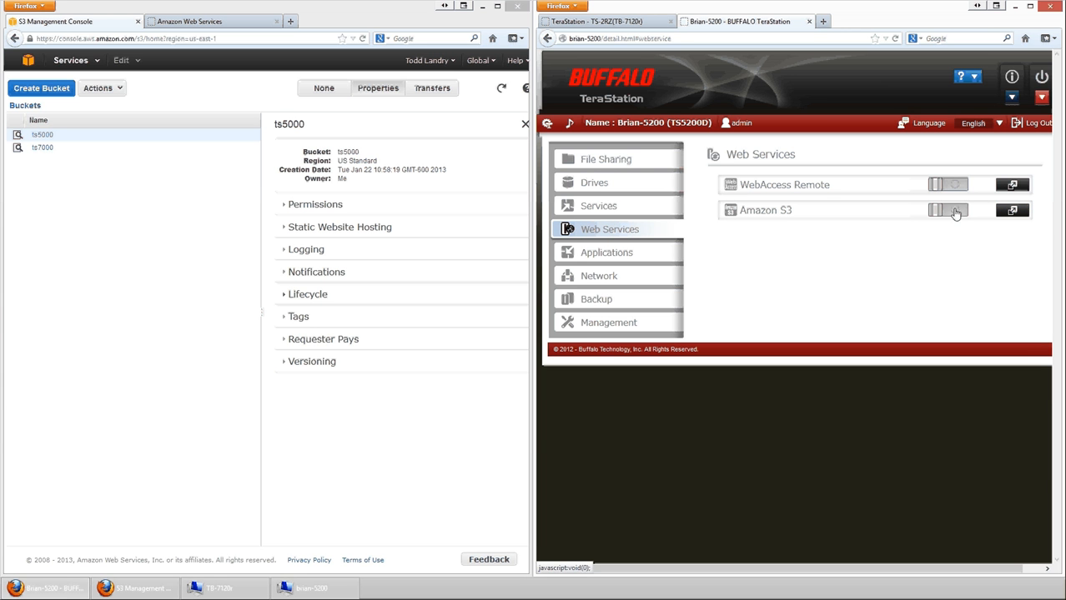
{"action": "left_click", "coordinate": [1010, 212]}
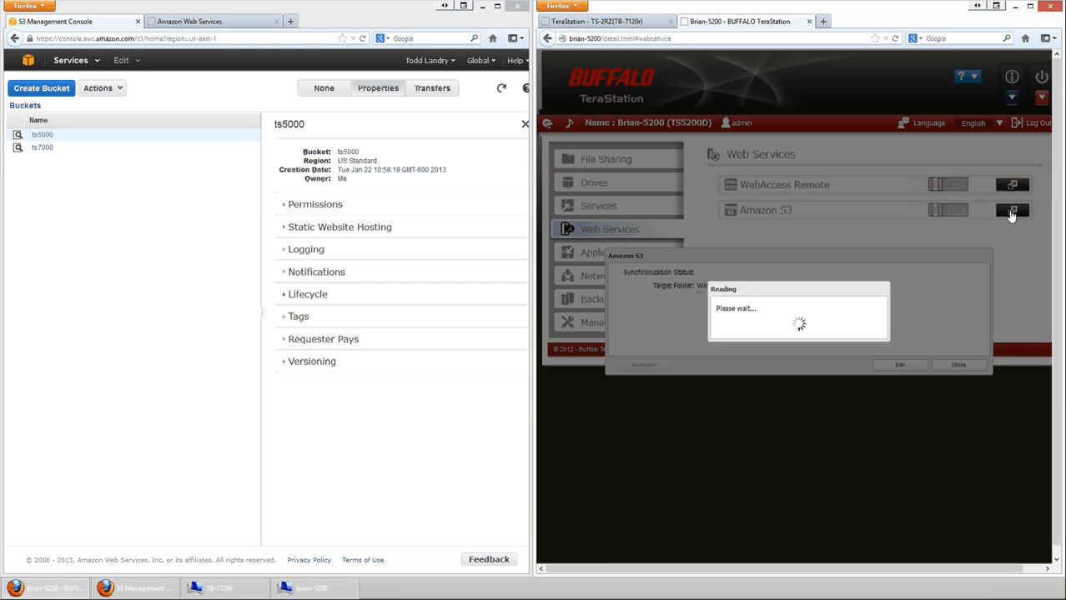
{"action": "left_click", "coordinate": [900, 365]}
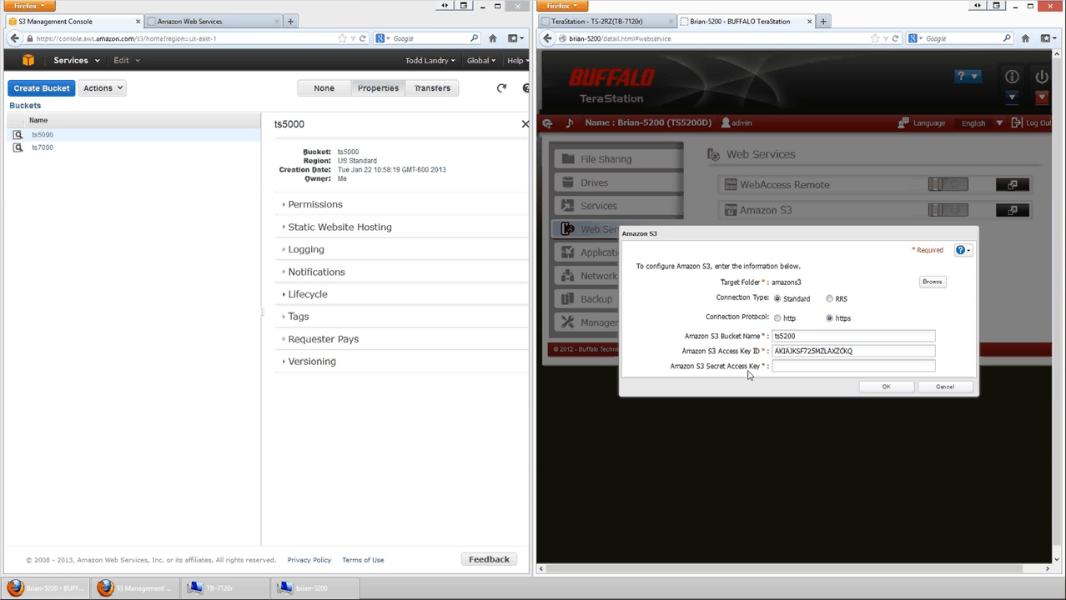
{"action": "left_click_drag", "start_coordinate": [867, 348], "coordinate": [677, 354]}
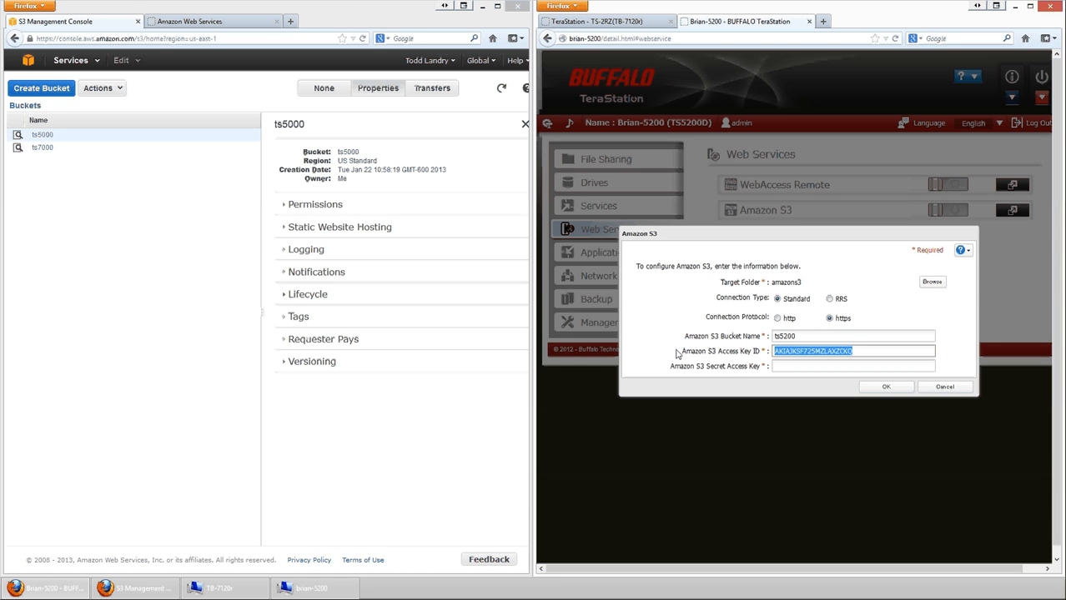
{"action": "key", "text": "BackSpace"}
{"action": "key", "text": "shift+Tab"}
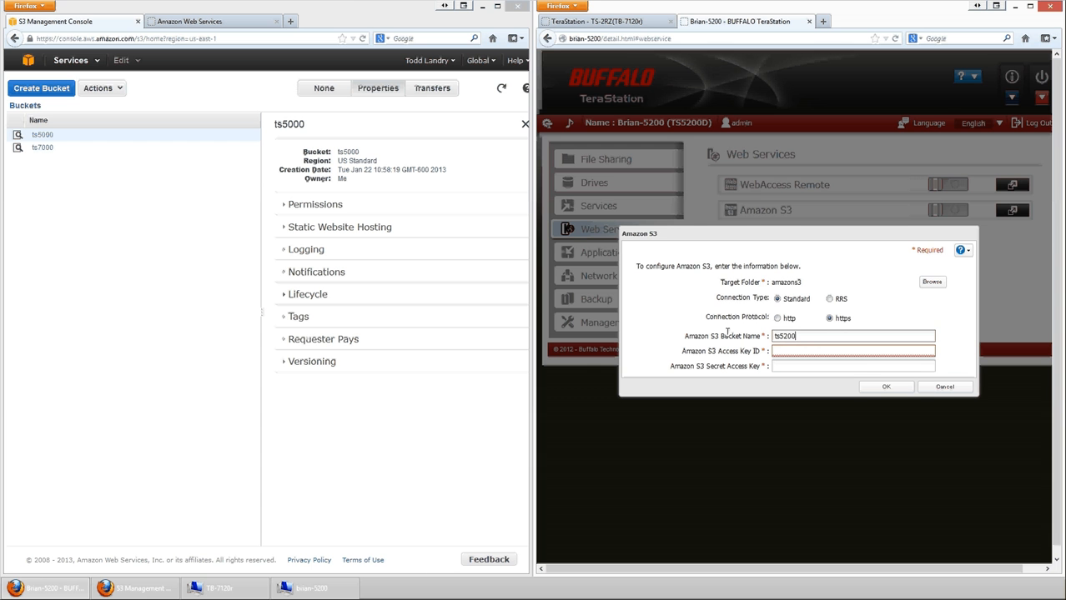
{"action": "key", "text": "BackSpace"}
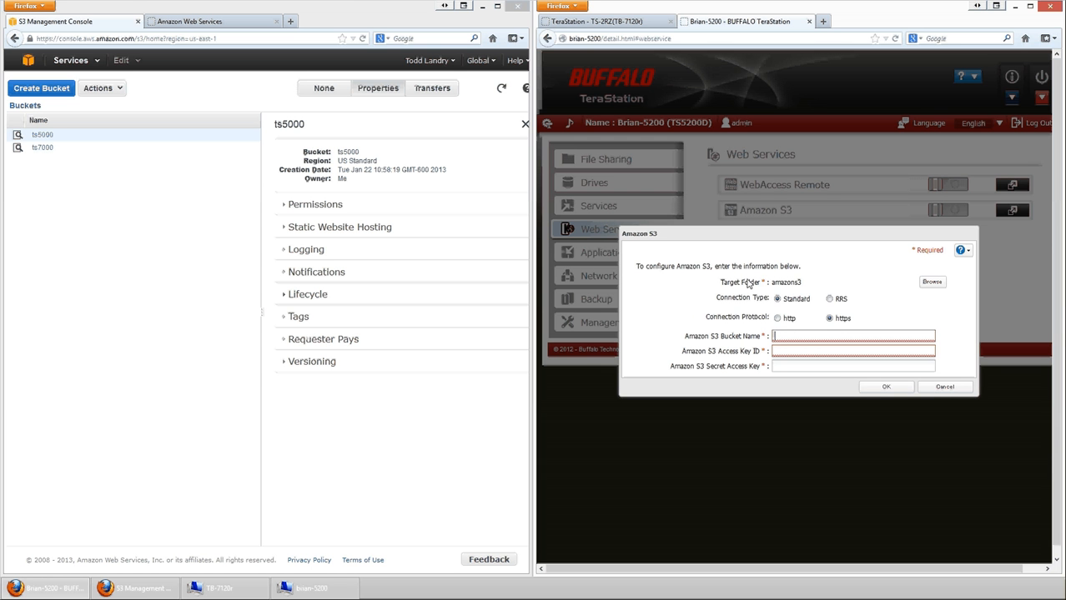
Set target folder amazons3, keep https, and enter bucket name ts5000
{"action": "left_click", "coordinate": [930, 284]}
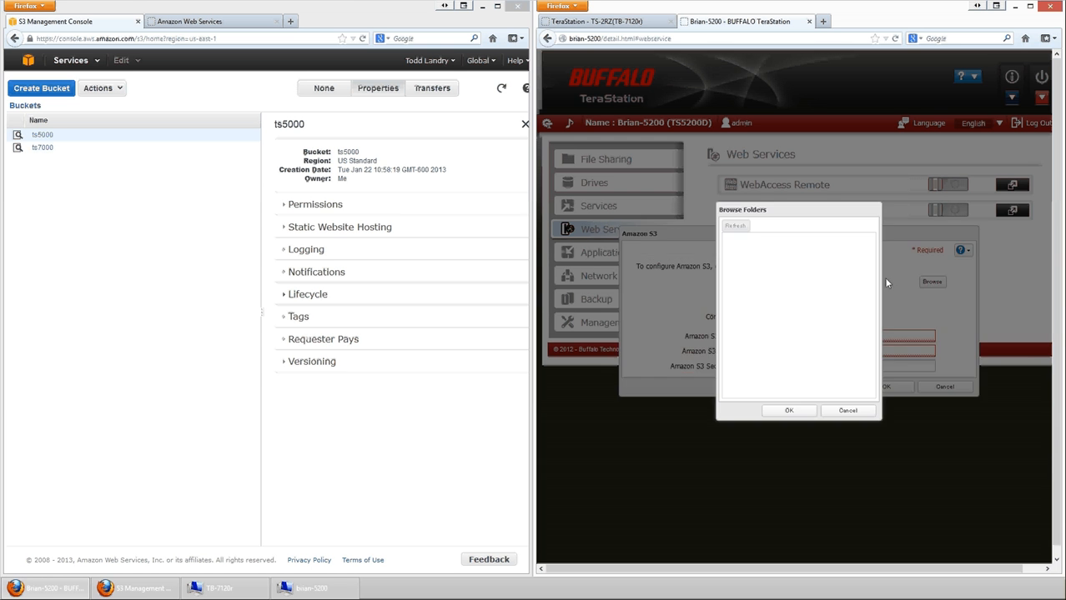
{"action": "left_click", "coordinate": [799, 370]}
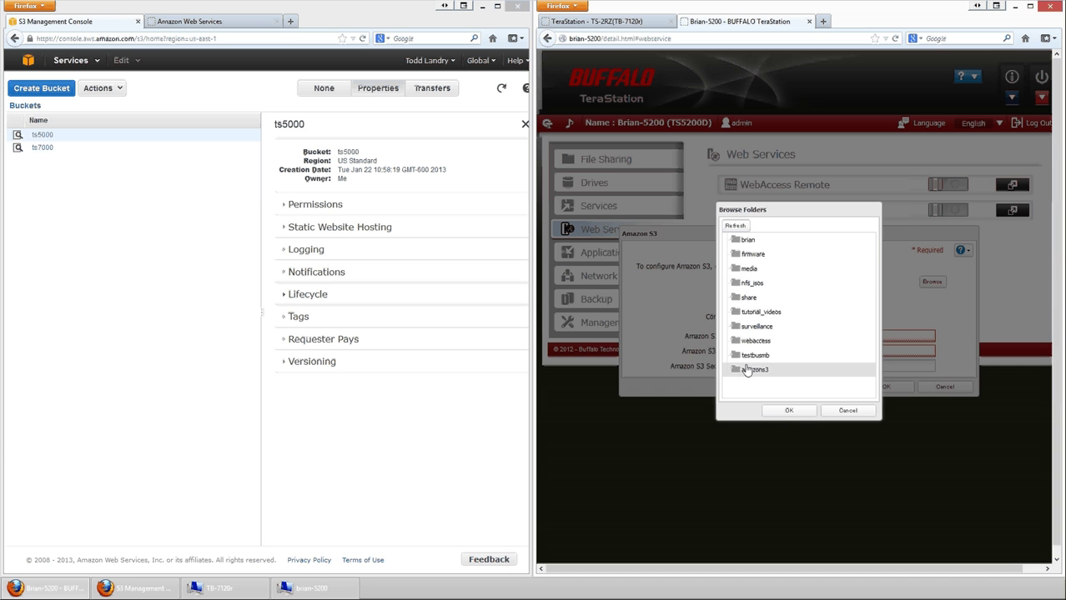
{"action": "left_click", "coordinate": [784, 411]}
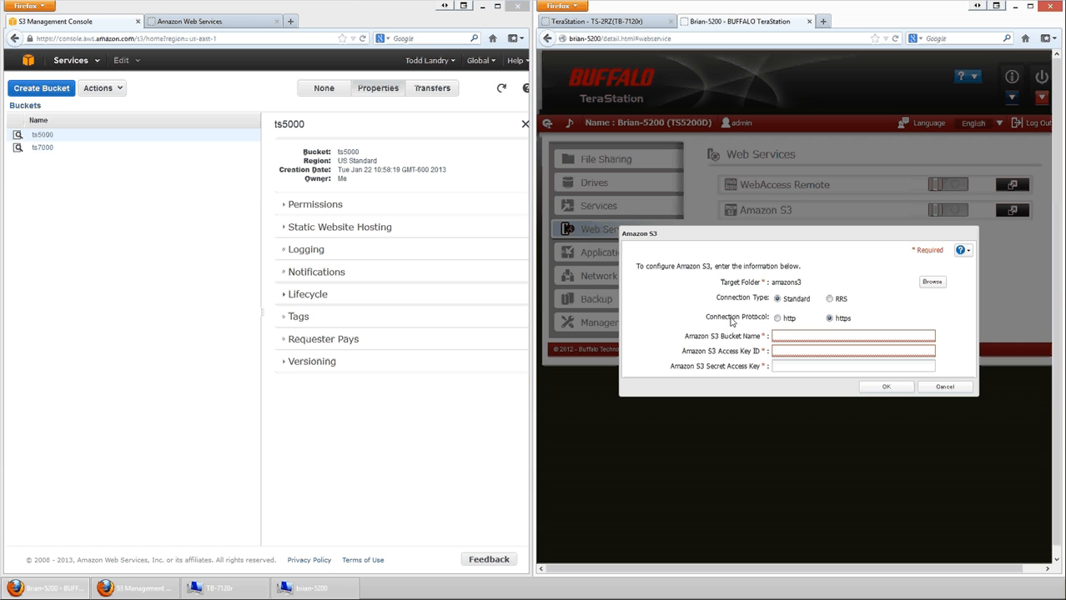
{"action": "left_click", "coordinate": [830, 318]}
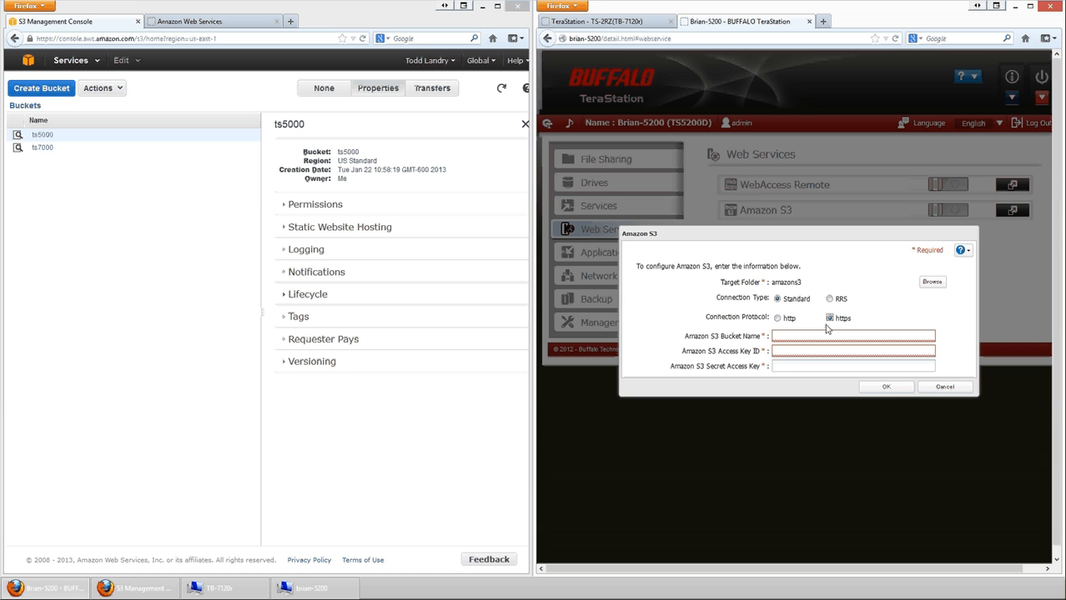
{"action": "left_click", "coordinate": [780, 337]}
{"action": "type", "text": "ts5000"}
{"action": "key", "text": "Tab"}
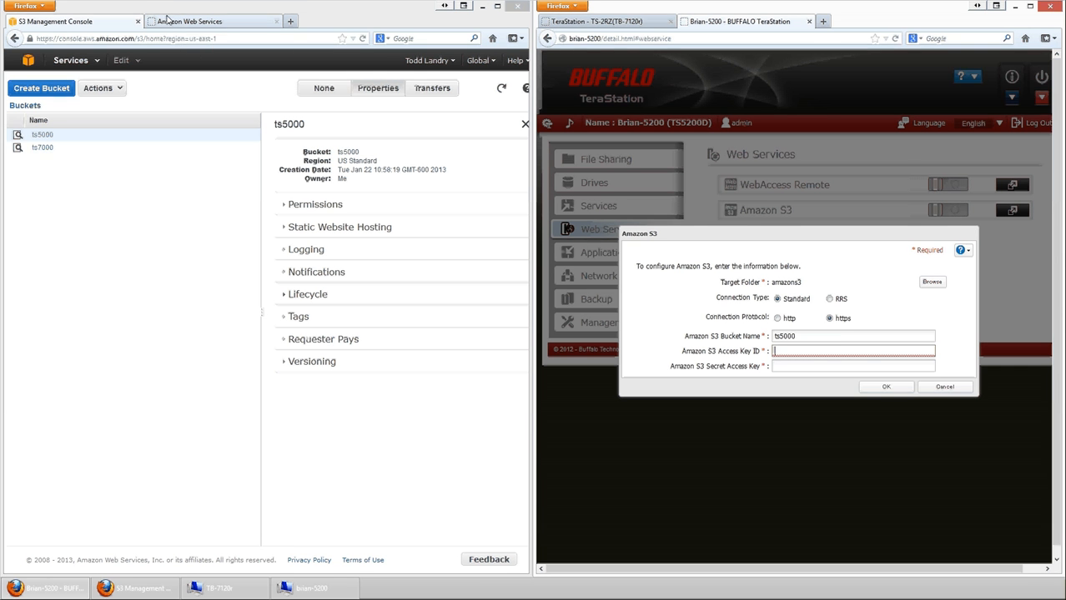
Sign in to the AWS Security Credentials page, declining to save the password
{"action": "left_click", "coordinate": [169, 24]}
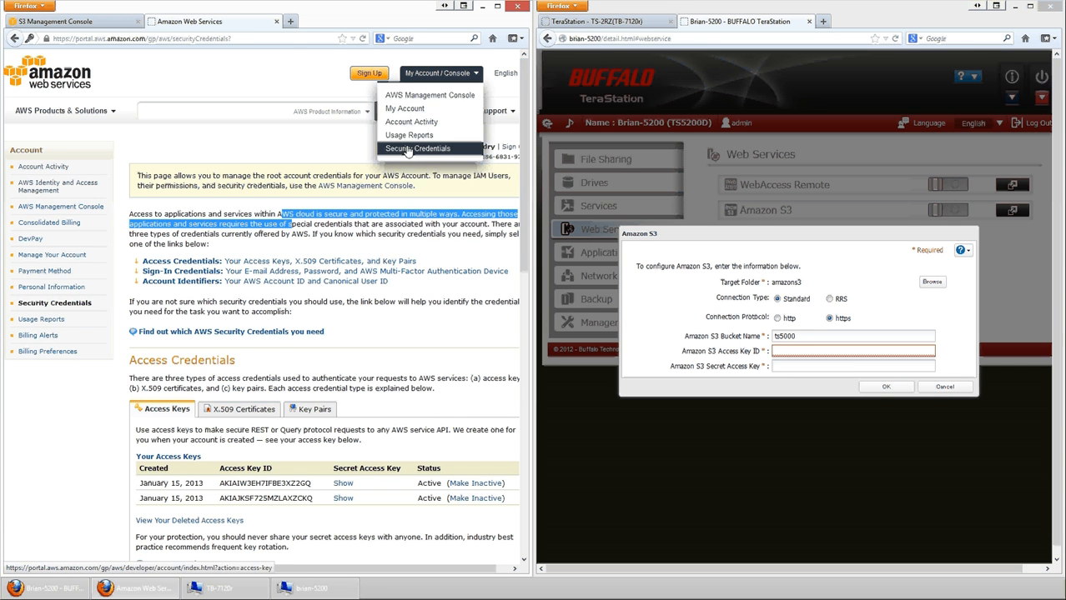
{"action": "left_click", "coordinate": [408, 148]}
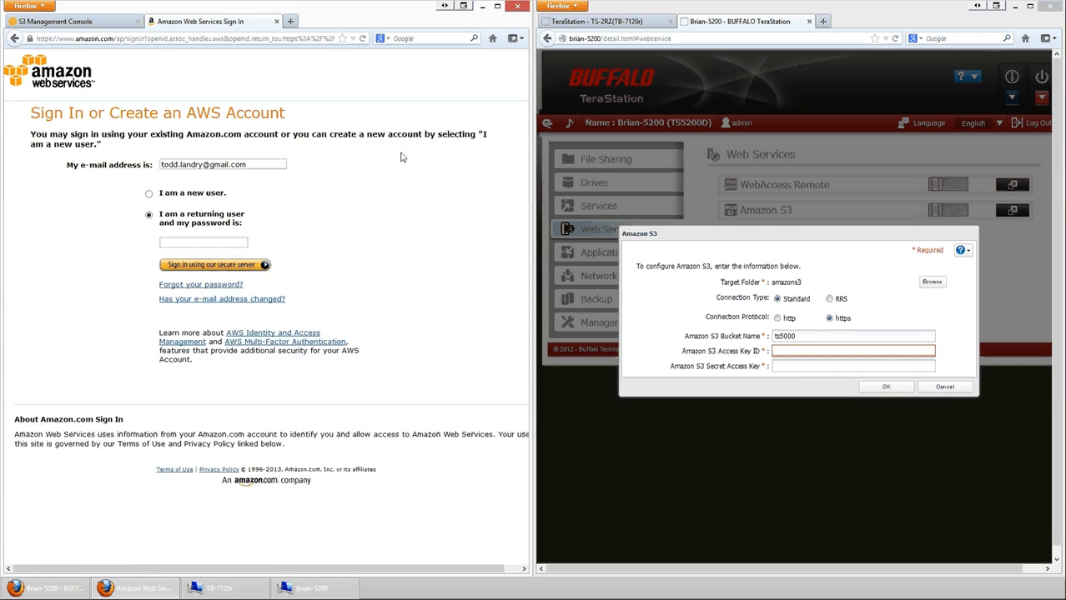
{"action": "left_click", "coordinate": [215, 244]}
{"action": "type", "text": "ab"}
{"action": "key", "text": "BackSpace"}
{"action": "key", "text": "BackSpace"}
{"action": "type", "text": "**************"}
{"action": "key", "text": "Return"}
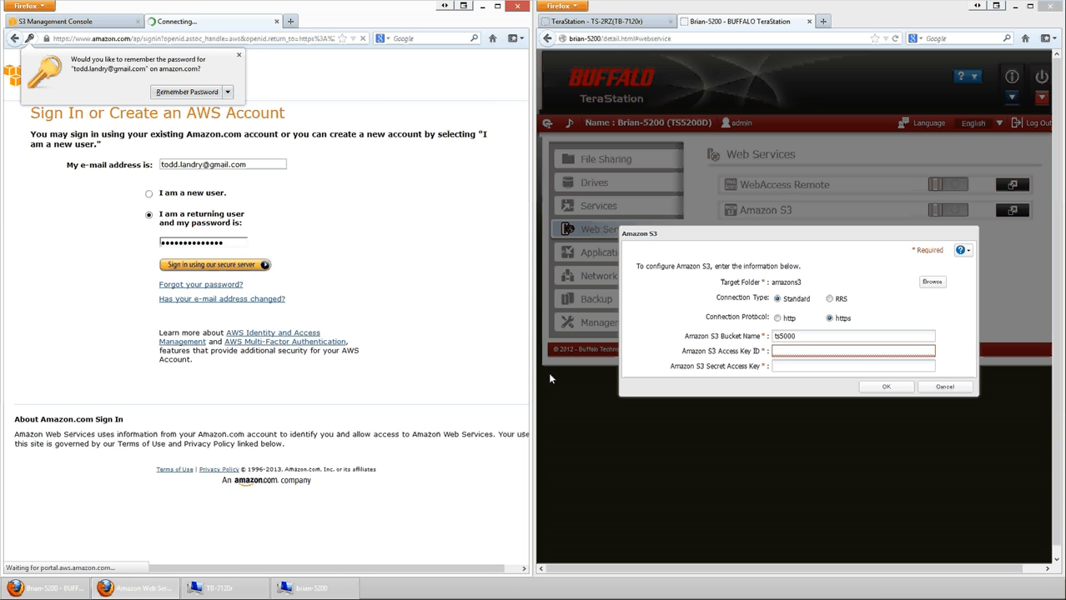
{"action": "left_click", "coordinate": [227, 93]}
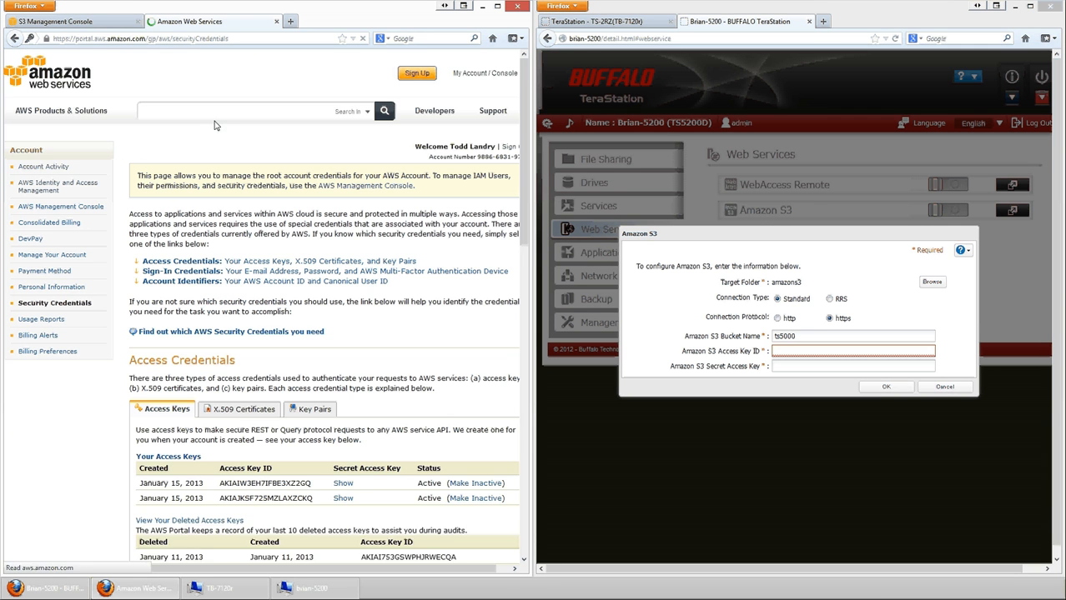
{"action": "scroll", "coordinate": [273, 295], "scroll_direction": "down", "scroll_amount": 2}
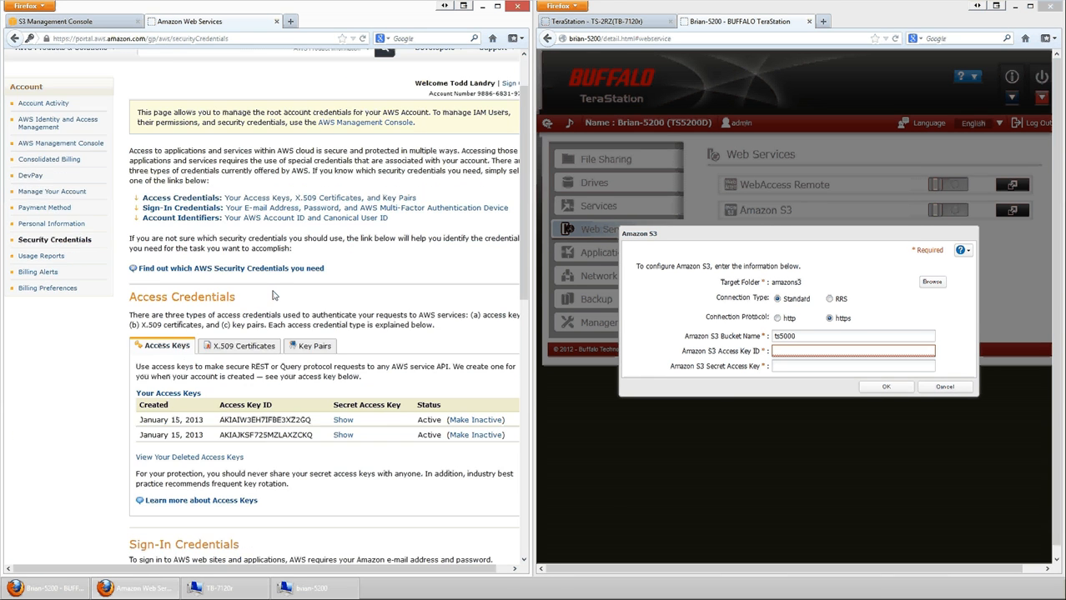
{"action": "scroll", "coordinate": [274, 295], "scroll_direction": "down", "scroll_amount": 2}
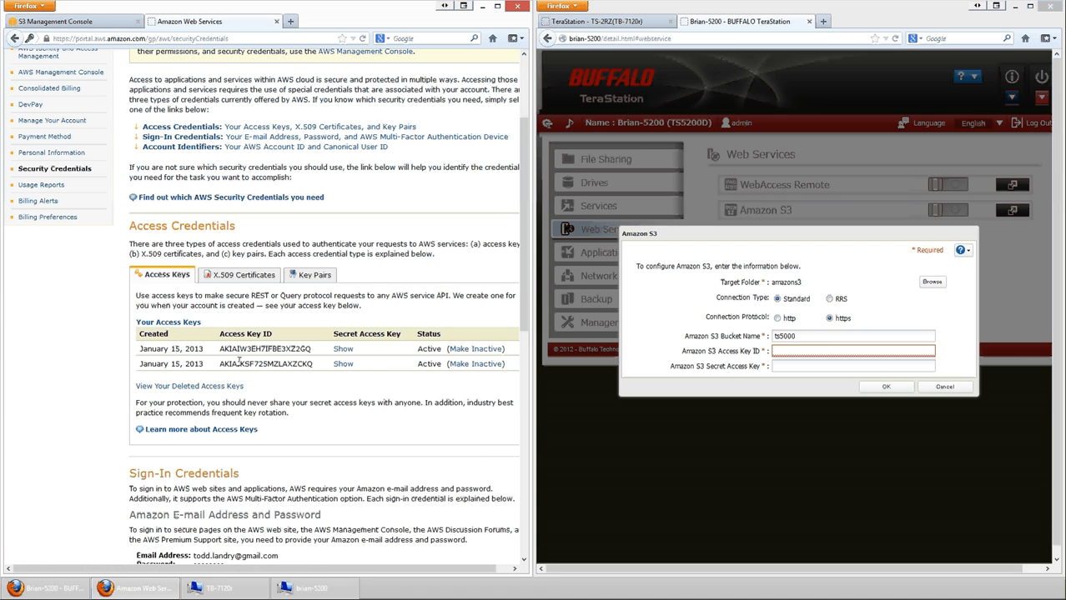
Reveal and inspect the secret access keys of both existing access keys
{"action": "left_click_drag", "start_coordinate": [224, 364], "coordinate": [313, 365]}
{"action": "left_click", "coordinate": [327, 367]}
{"action": "left_click", "coordinate": [340, 366]}
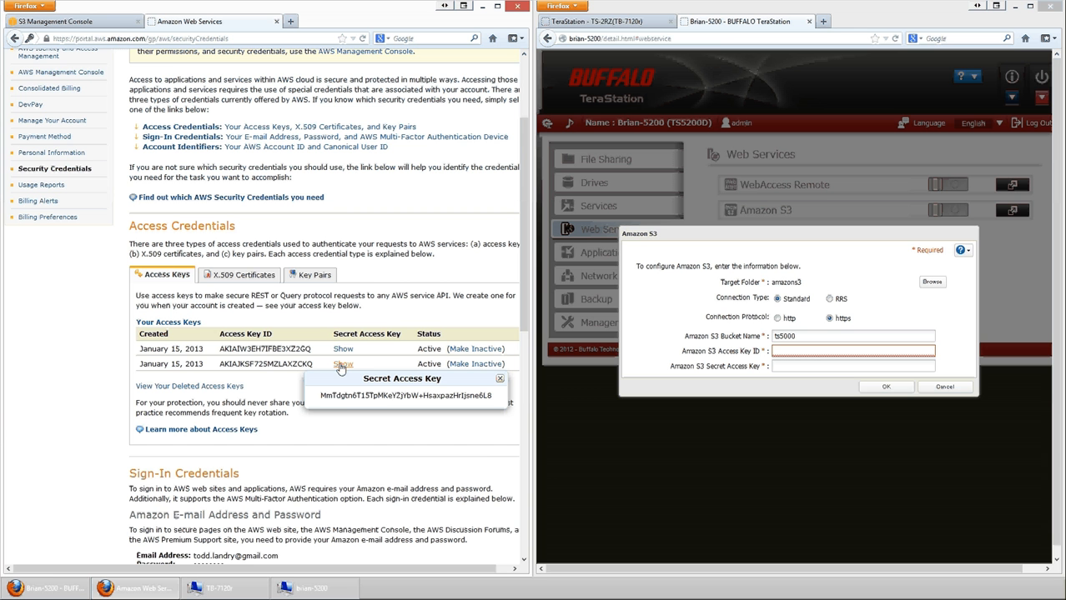
{"action": "left_click_drag", "start_coordinate": [321, 397], "coordinate": [398, 397]}
{"action": "left_click", "coordinate": [398, 397]}
{"action": "left_click", "coordinate": [499, 378]}
{"action": "left_click", "coordinate": [343, 350]}
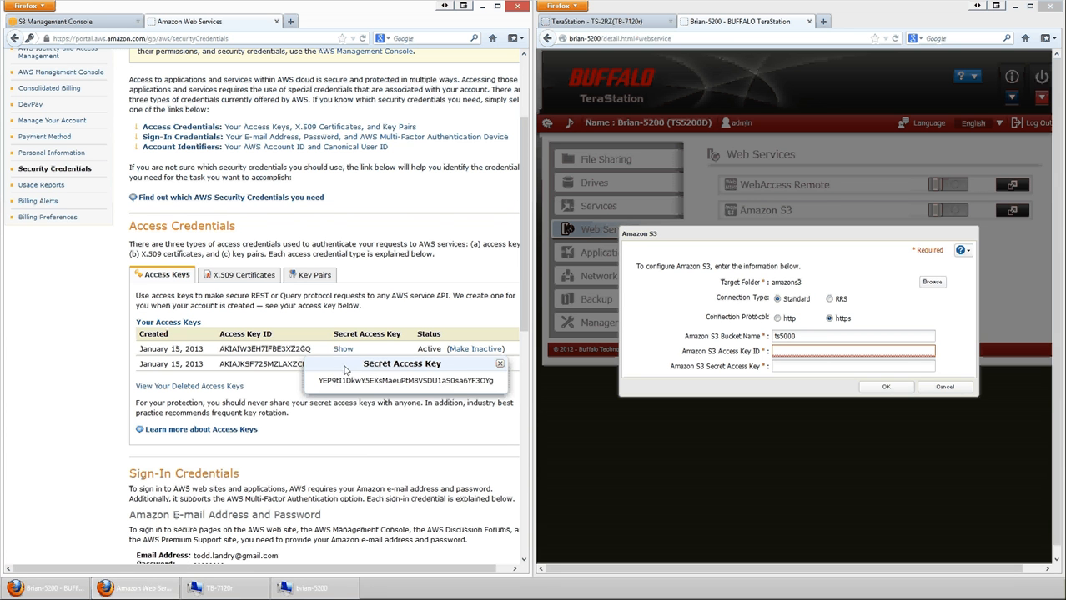
{"action": "left_click_drag", "start_coordinate": [319, 380], "coordinate": [444, 380]}
{"action": "left_click", "coordinate": [483, 377]}
{"action": "left_click", "coordinate": [500, 364]}
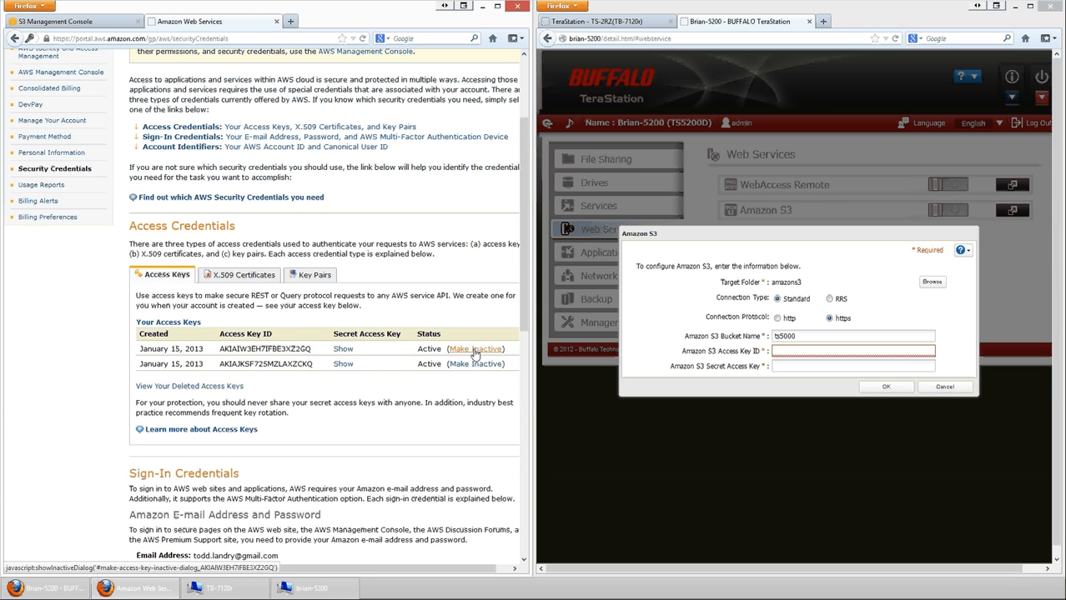
Make the first access key inactive and begin deleting it
{"action": "left_click", "coordinate": [474, 349]}
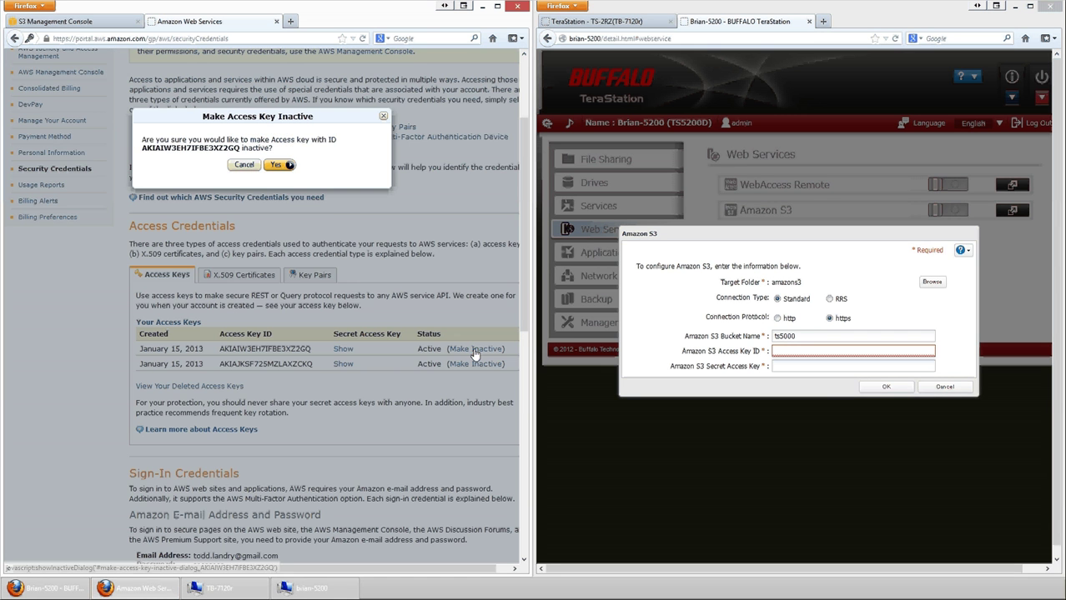
{"action": "left_click", "coordinate": [279, 166]}
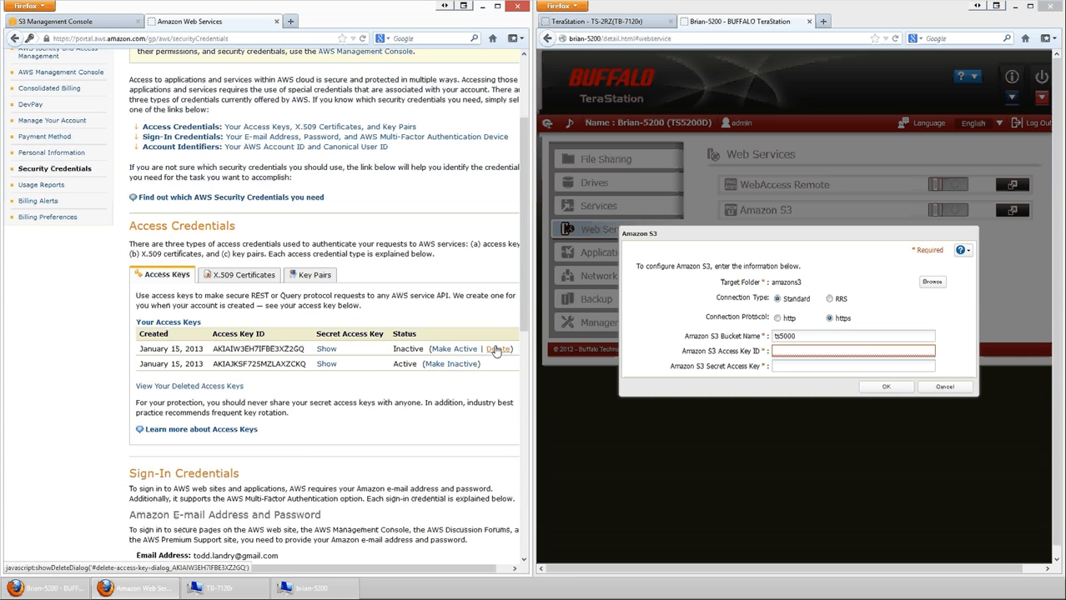
{"action": "left_click", "coordinate": [497, 351]}
Delete the inactive key, create a new access key and view its secret key
{"action": "left_click", "coordinate": [286, 179]}
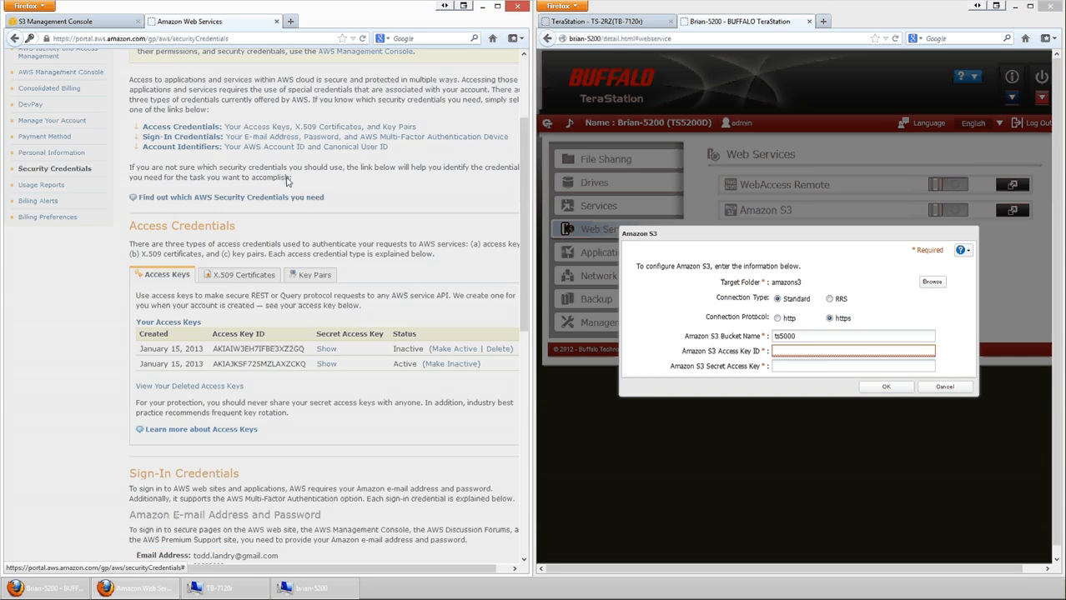
{"action": "left_click", "coordinate": [187, 364]}
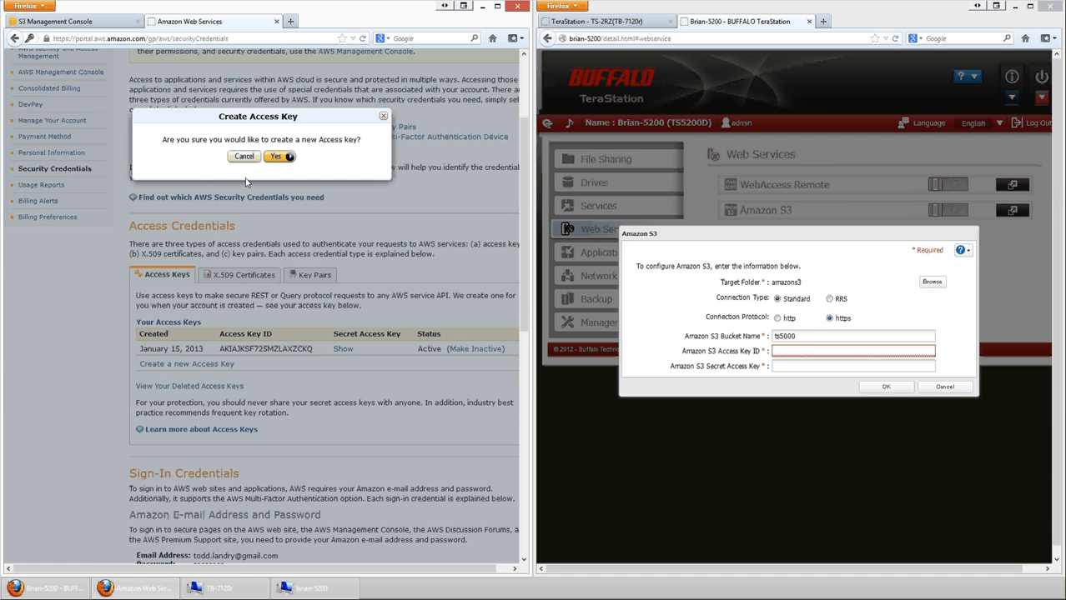
{"action": "left_click", "coordinate": [274, 158]}
{"action": "left_click", "coordinate": [344, 365]}
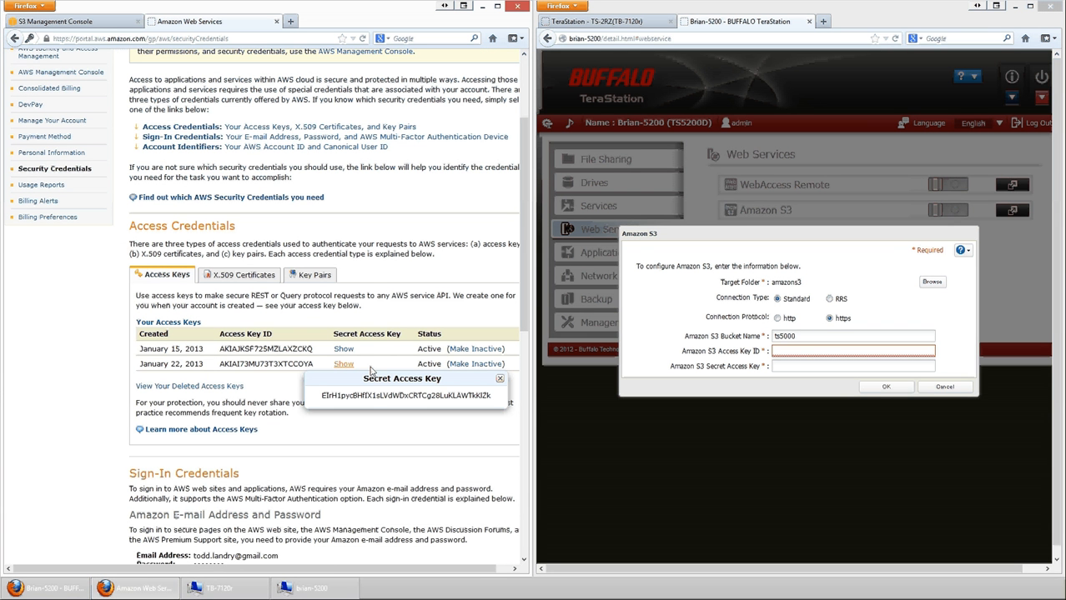
{"action": "left_click_drag", "start_coordinate": [331, 395], "coordinate": [436, 397]}
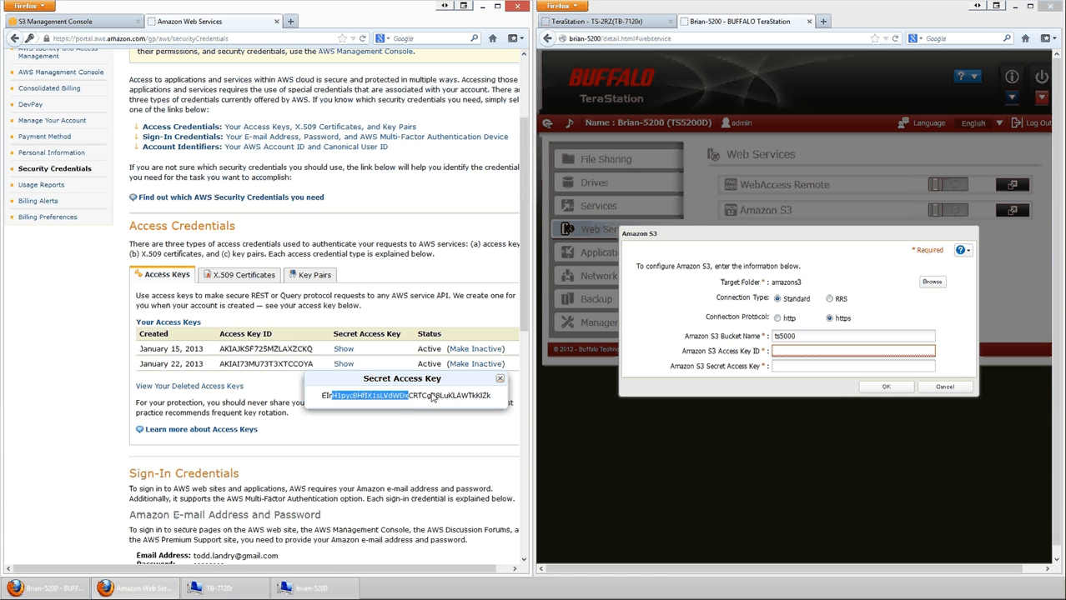
{"action": "left_click", "coordinate": [498, 380]}
Deactivate and delete the January 22 key, create another key and reveal its secret
{"action": "left_click", "coordinate": [475, 364]}
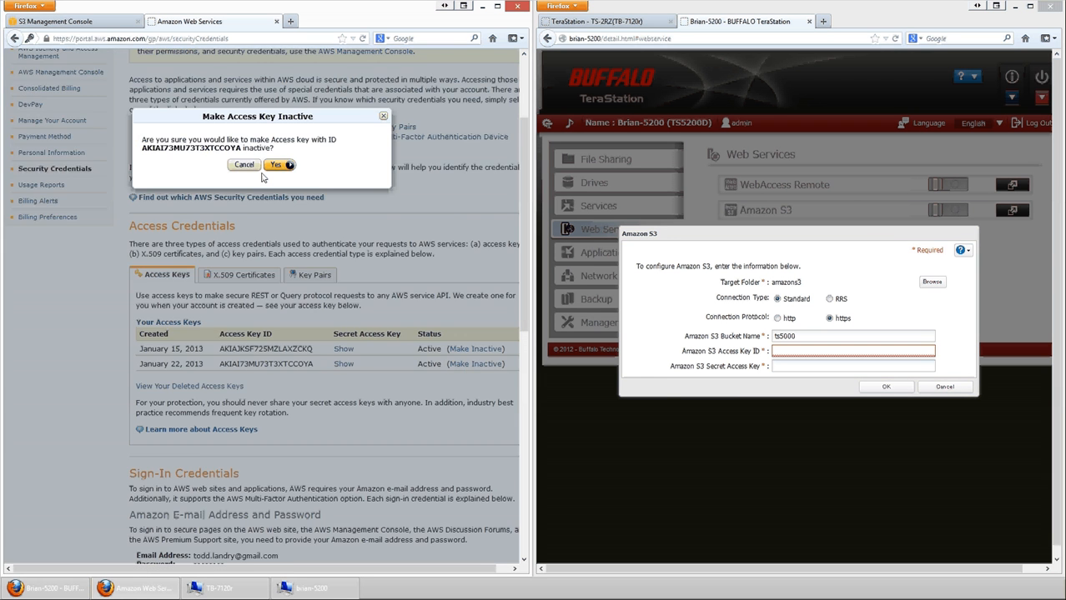
{"action": "left_click", "coordinate": [275, 165]}
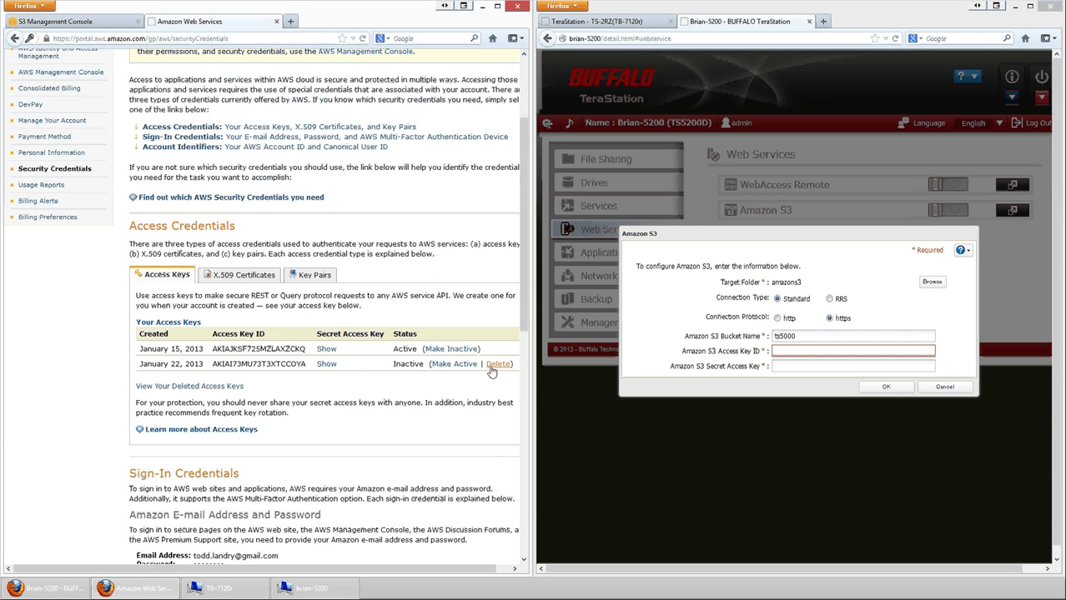
{"action": "left_click", "coordinate": [499, 365]}
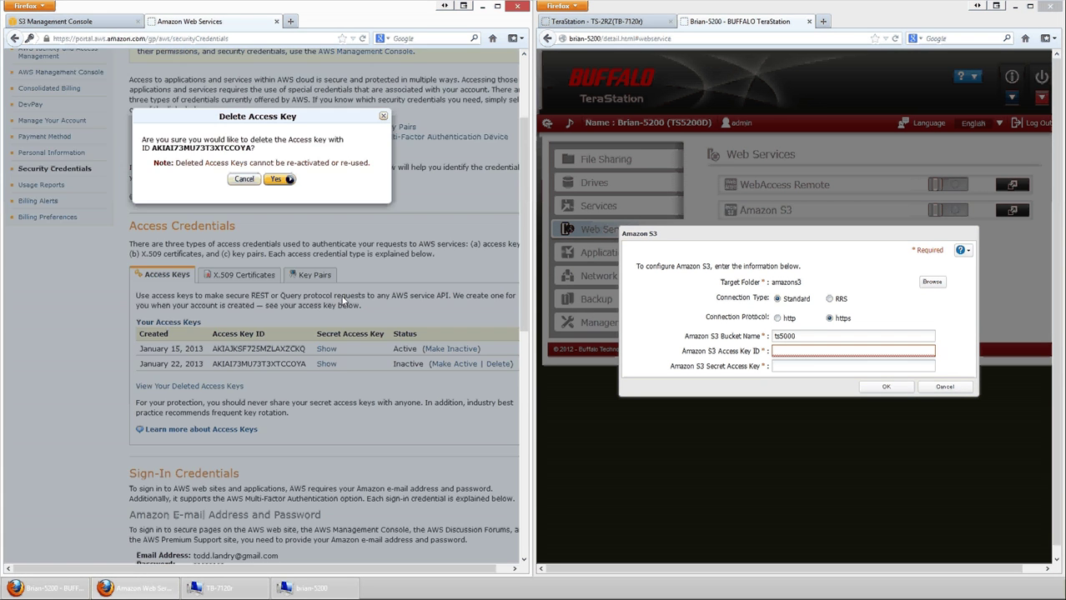
{"action": "left_click", "coordinate": [277, 179]}
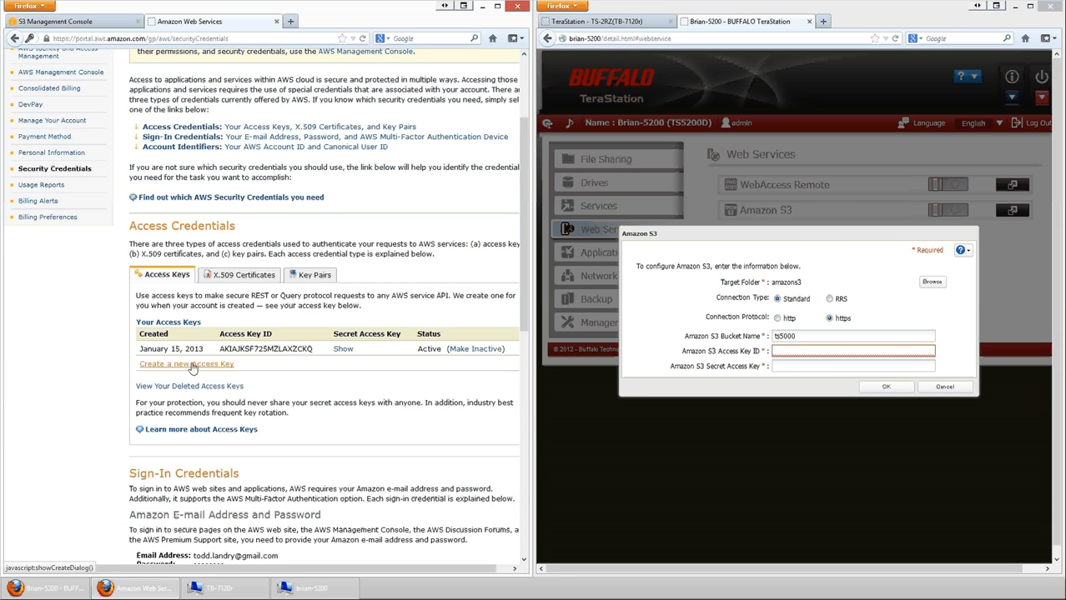
{"action": "left_click", "coordinate": [192, 364]}
{"action": "left_click", "coordinate": [273, 157]}
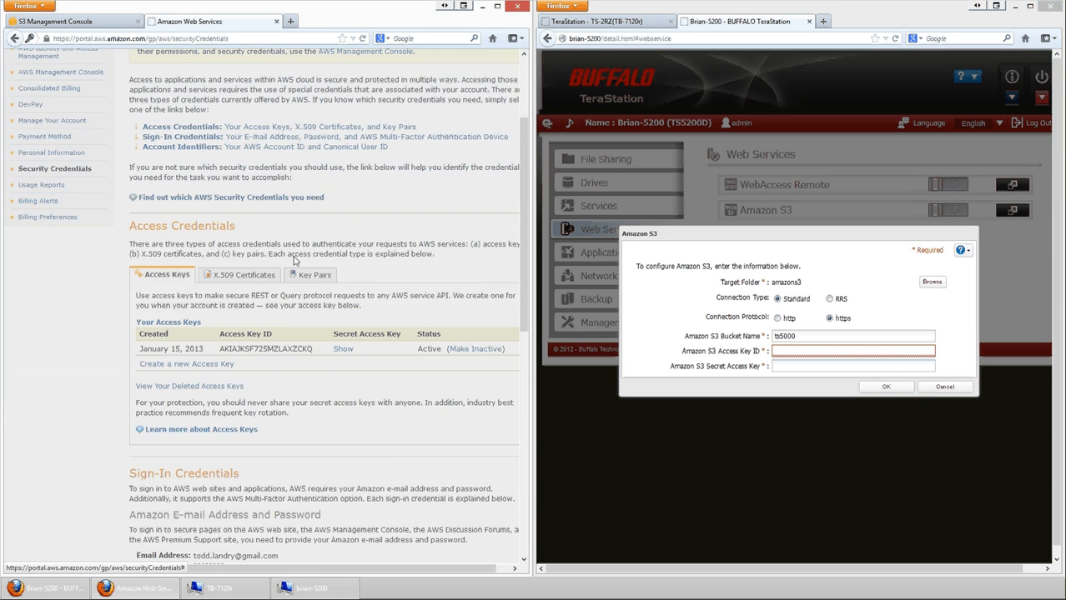
{"action": "left_click", "coordinate": [342, 365]}
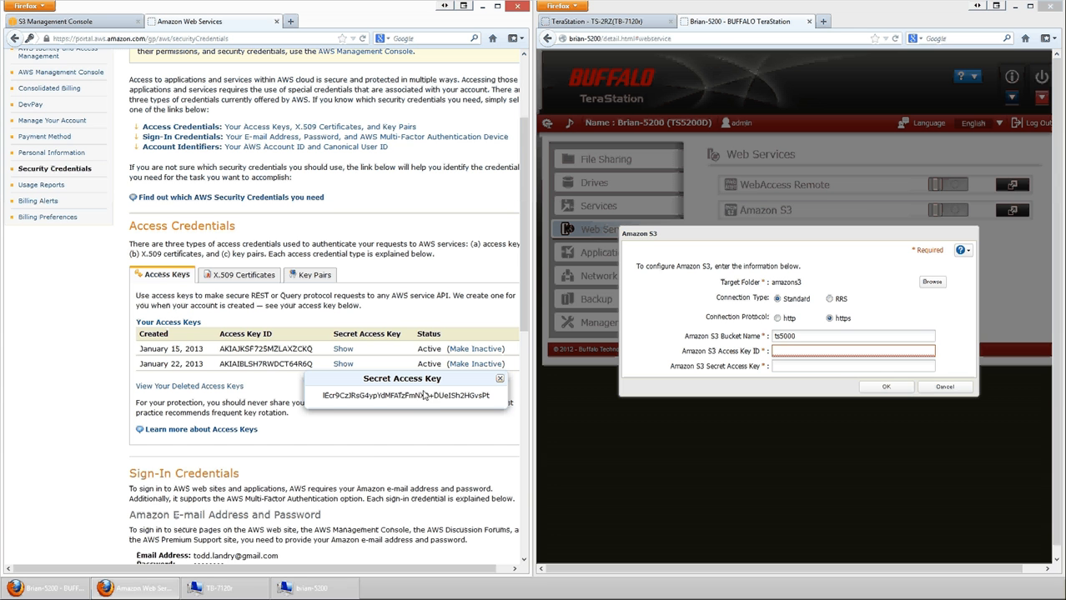
{"action": "double_click", "coordinate": [424, 395]}
{"action": "left_click", "coordinate": [437, 398]}
Copy the new Access Key ID from AWS into the TeraStation's Amazon S3 form
{"action": "left_click_drag", "start_coordinate": [221, 364], "coordinate": [334, 361]}
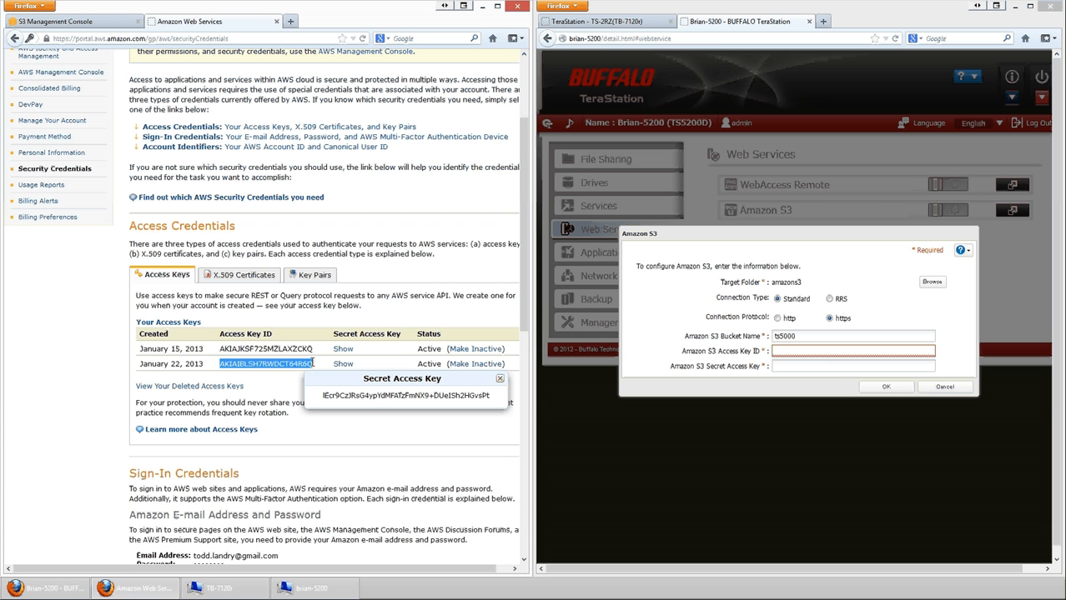
{"action": "key", "text": "ctrl+c"}
{"action": "left_click", "coordinate": [803, 351]}
{"action": "key", "text": "ctrl+v"}
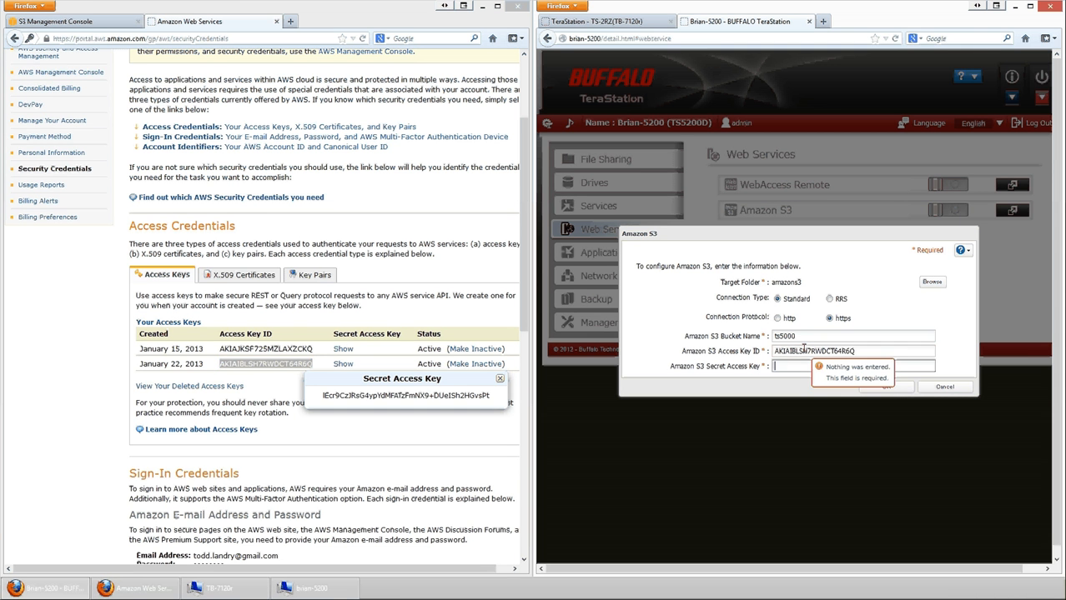
{"action": "key", "text": "Tab"}
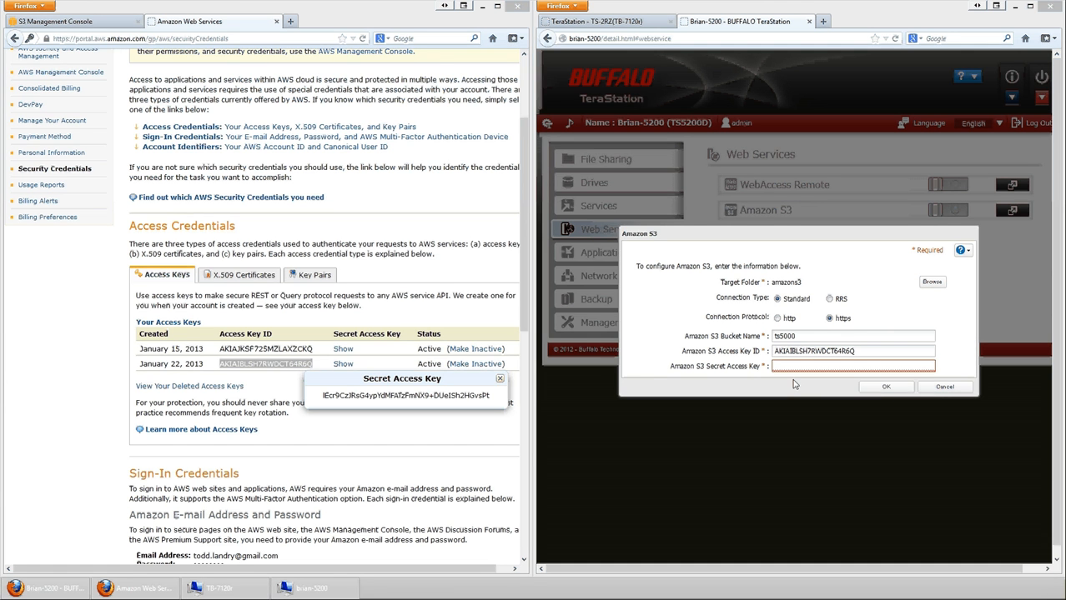
{"action": "key", "text": "ctrl+v"}
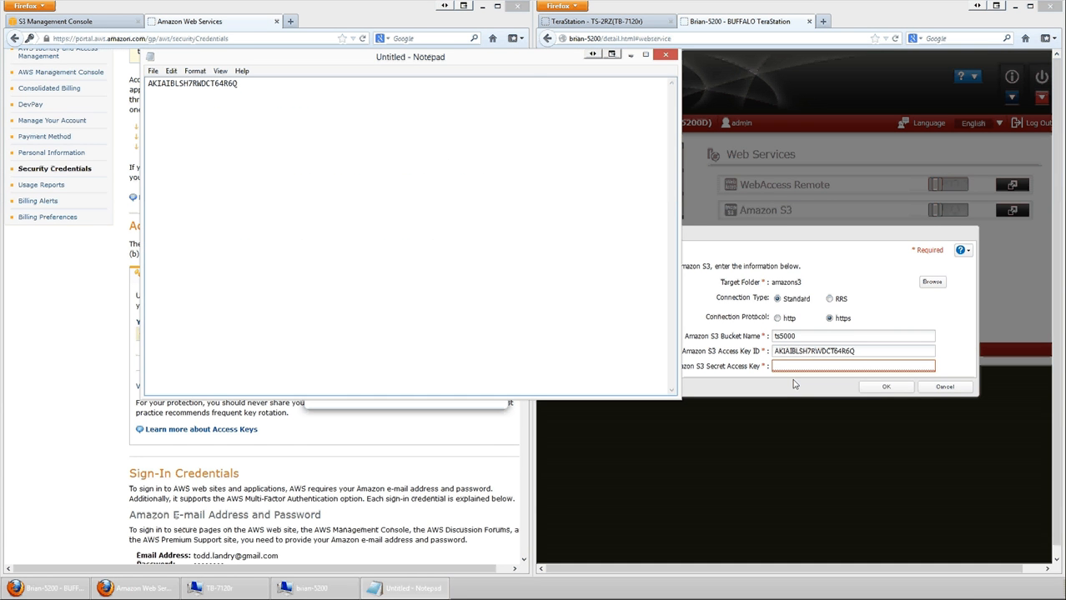
Copy the Secret Access Key from AWS into the form's secret key field
{"action": "left_click", "coordinate": [350, 464]}
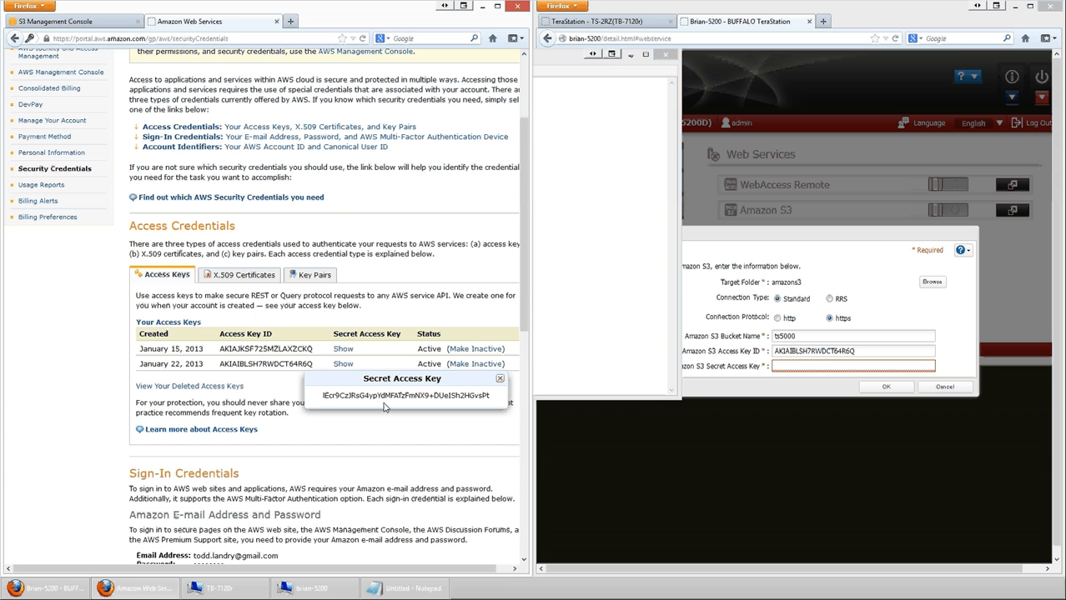
{"action": "mouse_move", "coordinate": [322, 396]}
{"action": "left_mouse_down"}
{"action": "mouse_move", "coordinate": [419, 393]}
{"action": "mouse_move", "coordinate": [322, 397]}
{"action": "left_mouse_up"}
{"action": "left_click", "coordinate": [492, 397]}
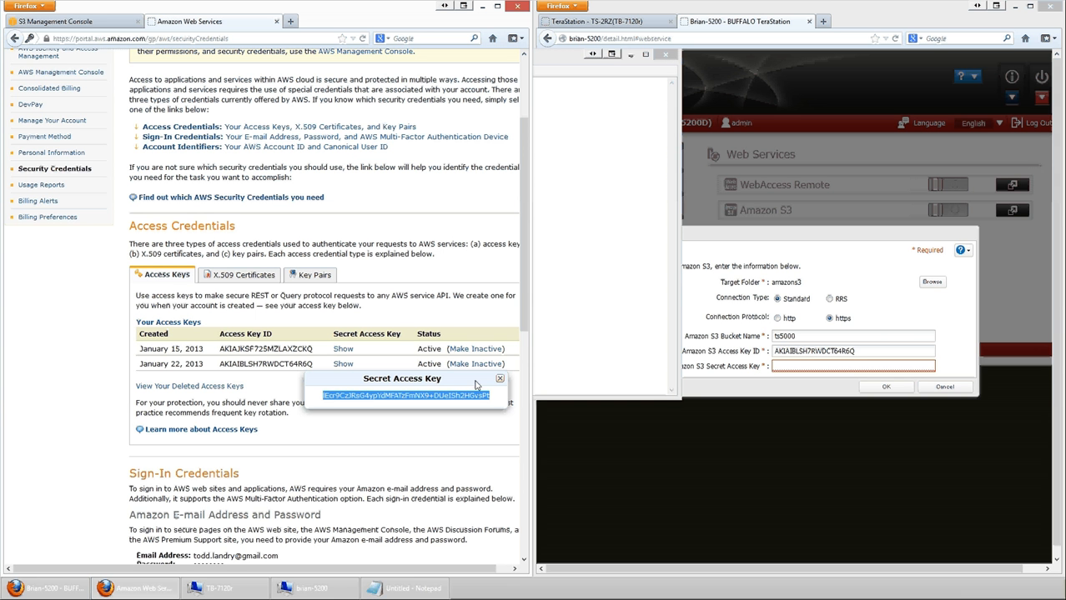
{"action": "left_click", "coordinate": [784, 364]}
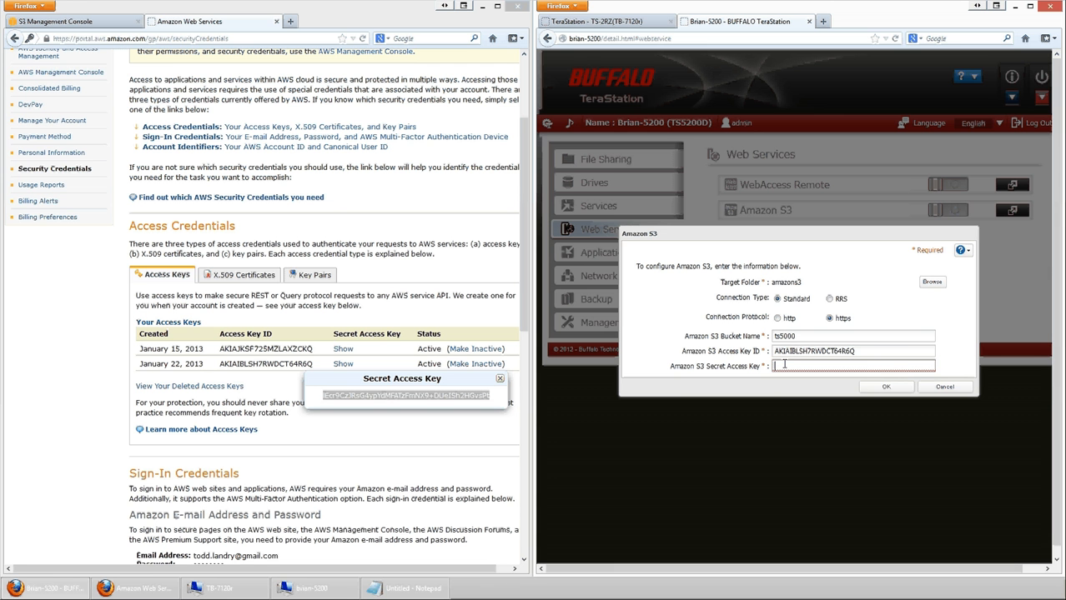
{"action": "key", "text": "ctrl+v"}
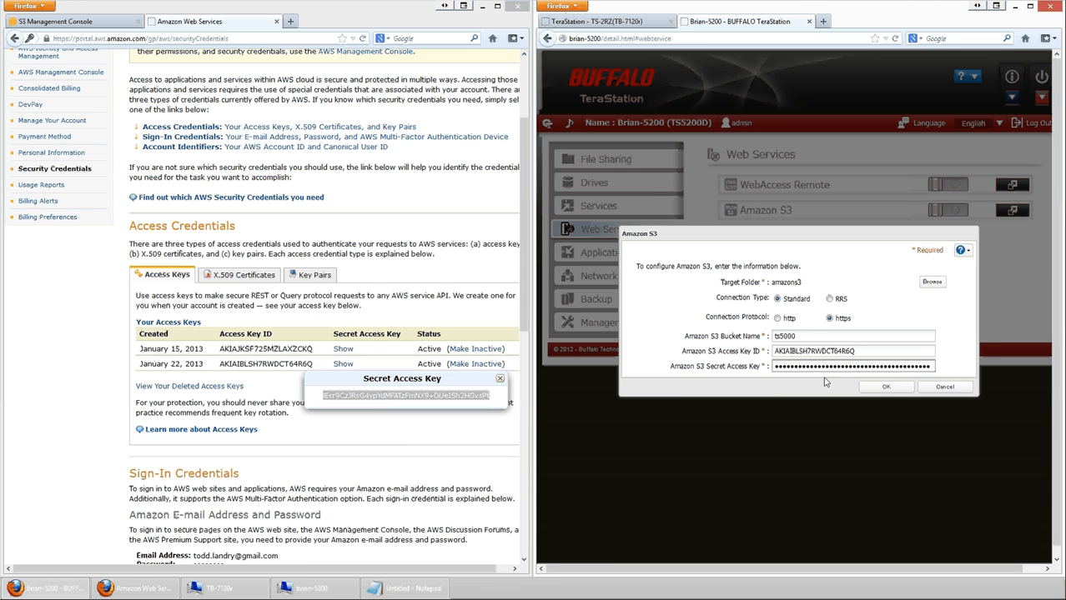
Save the Amazon S3 settings, dismiss the disabled notice, and enable the Amazon S3 service
{"action": "left_click", "coordinate": [888, 386]}
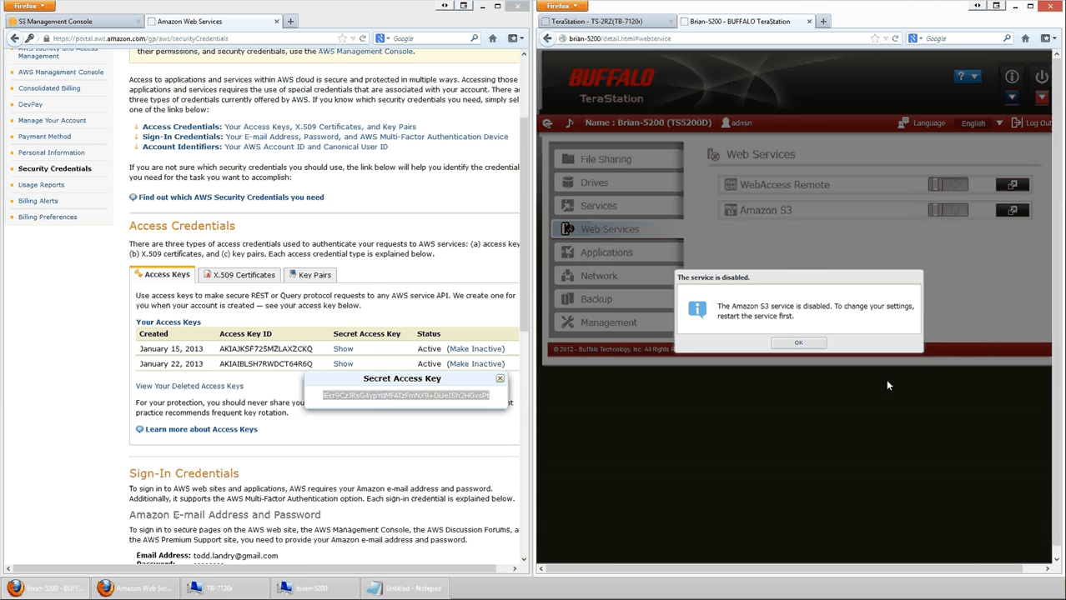
{"action": "left_click_drag", "start_coordinate": [709, 306], "coordinate": [786, 307]}
{"action": "left_click", "coordinate": [801, 321]}
{"action": "left_click", "coordinate": [798, 342]}
{"action": "left_click", "coordinate": [945, 214]}
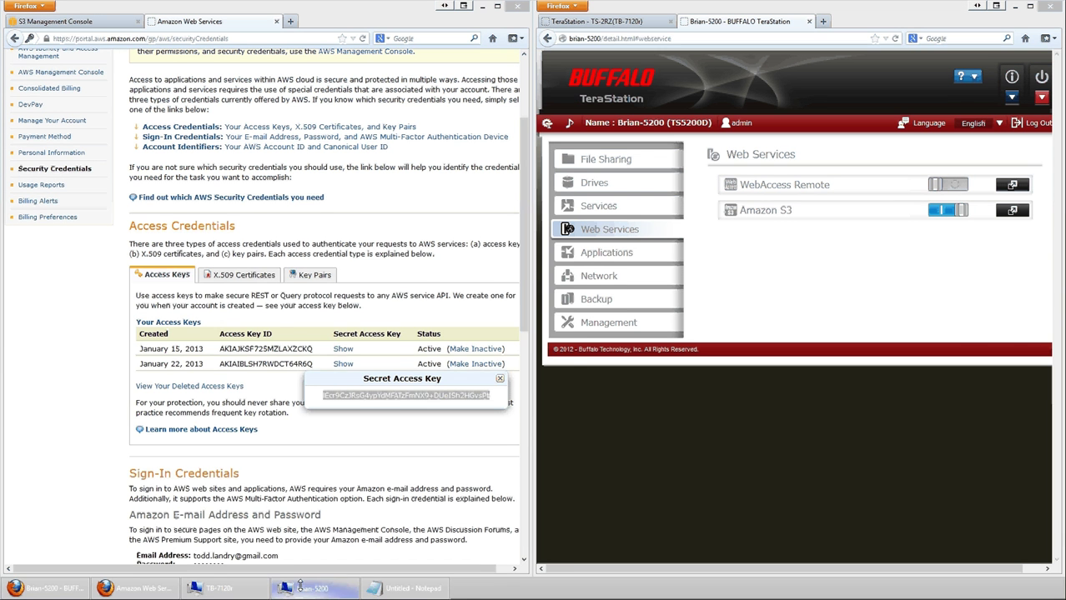
Browse \\brian-5200 to the new amazons3 share and into its wbfs\amazons3 folder
{"action": "left_click", "coordinate": [301, 587]}
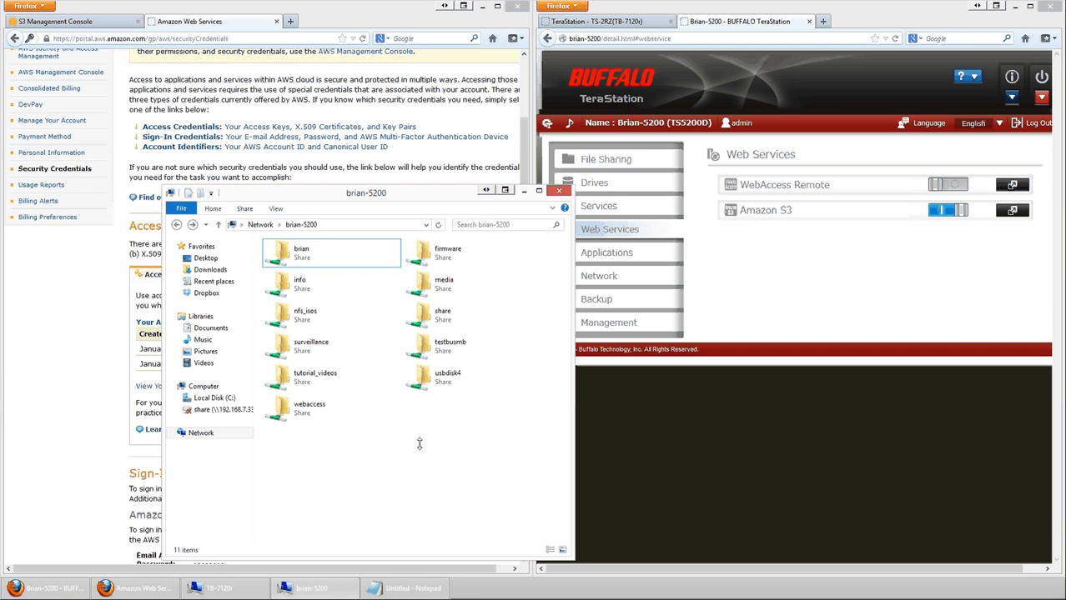
{"action": "key", "text": "F5"}
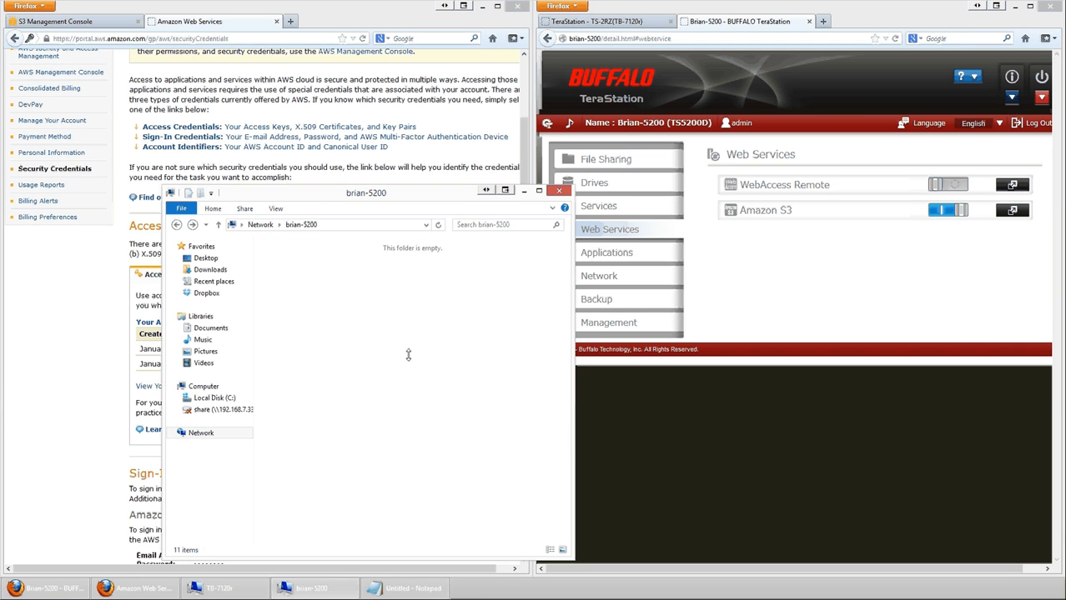
{"action": "left_click_drag", "start_coordinate": [364, 190], "coordinate": [342, 152]}
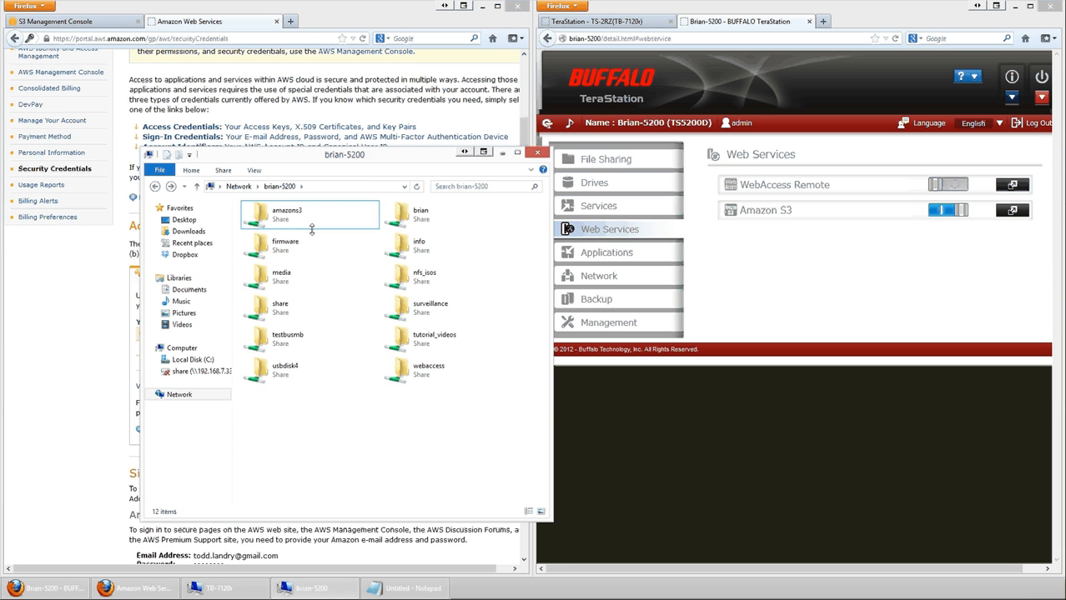
{"action": "double_click", "coordinate": [286, 213]}
{"action": "left_click", "coordinate": [264, 221]}
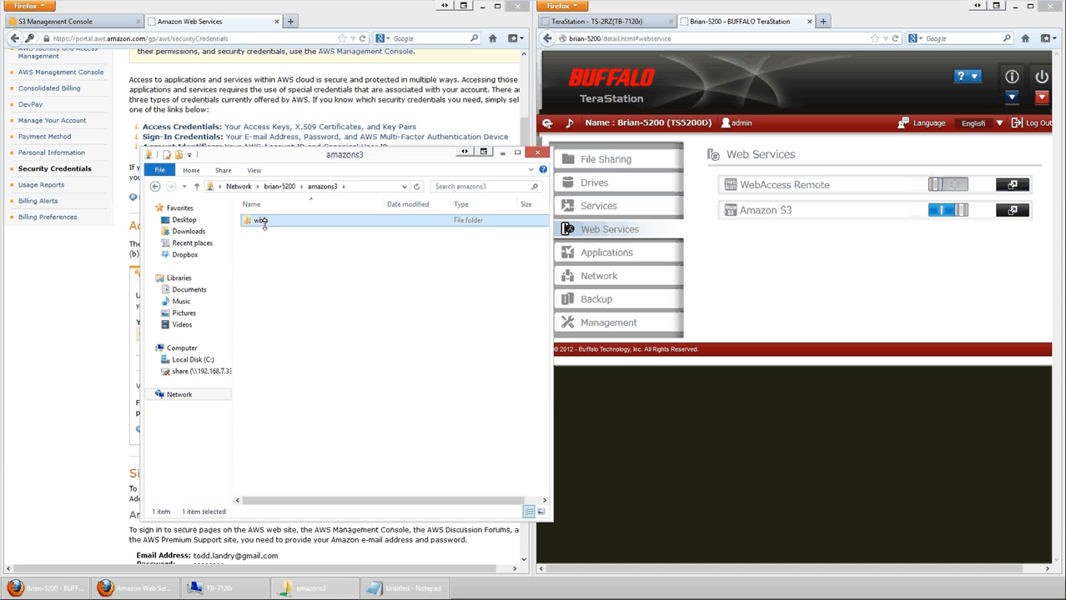
{"action": "double_click", "coordinate": [277, 222]}
{"action": "double_click", "coordinate": [278, 221]}
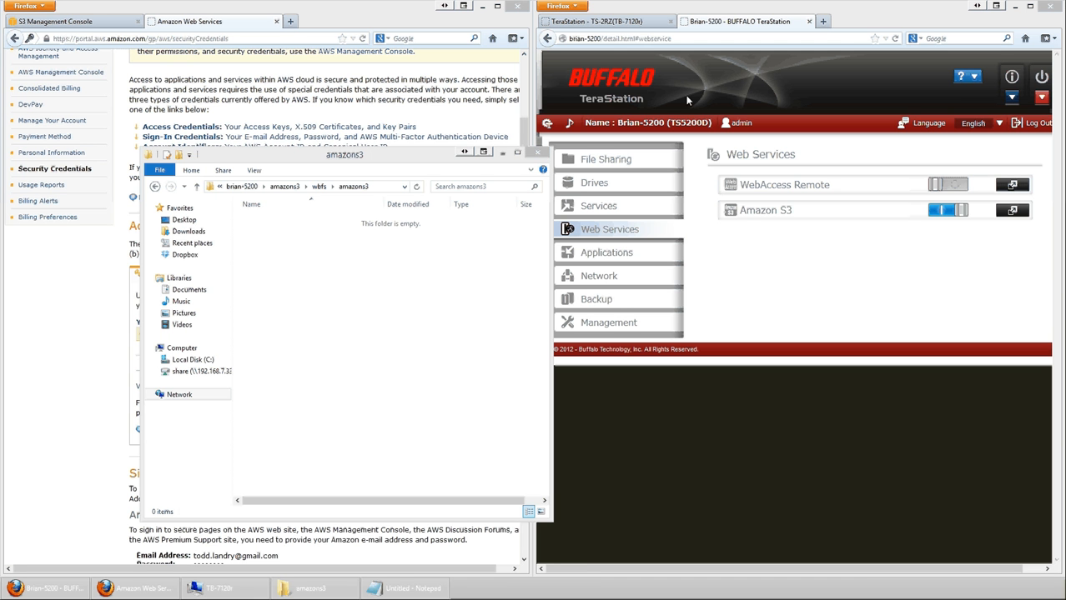
Paste the five copied test files into the empty amazons3 folder
{"action": "right_click", "coordinate": [304, 280]}
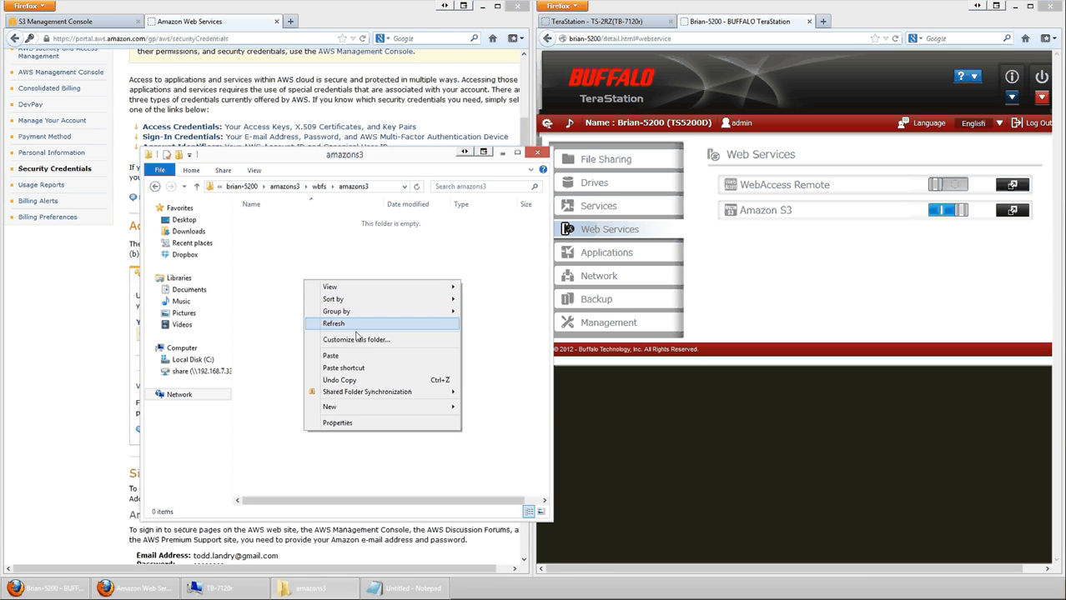
{"action": "left_click", "coordinate": [360, 355]}
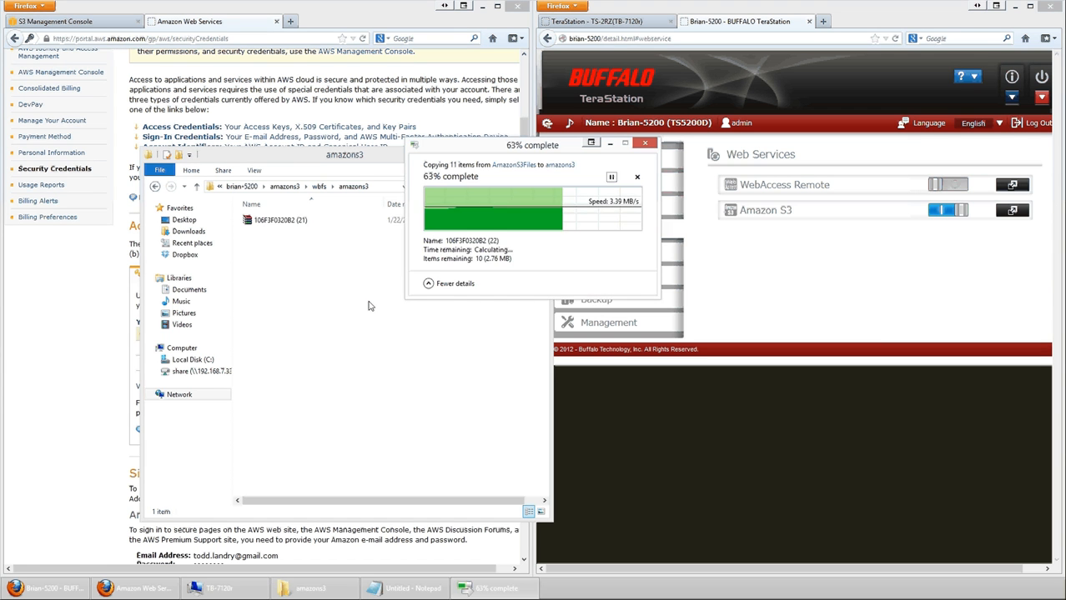
{"action": "left_click", "coordinate": [430, 285]}
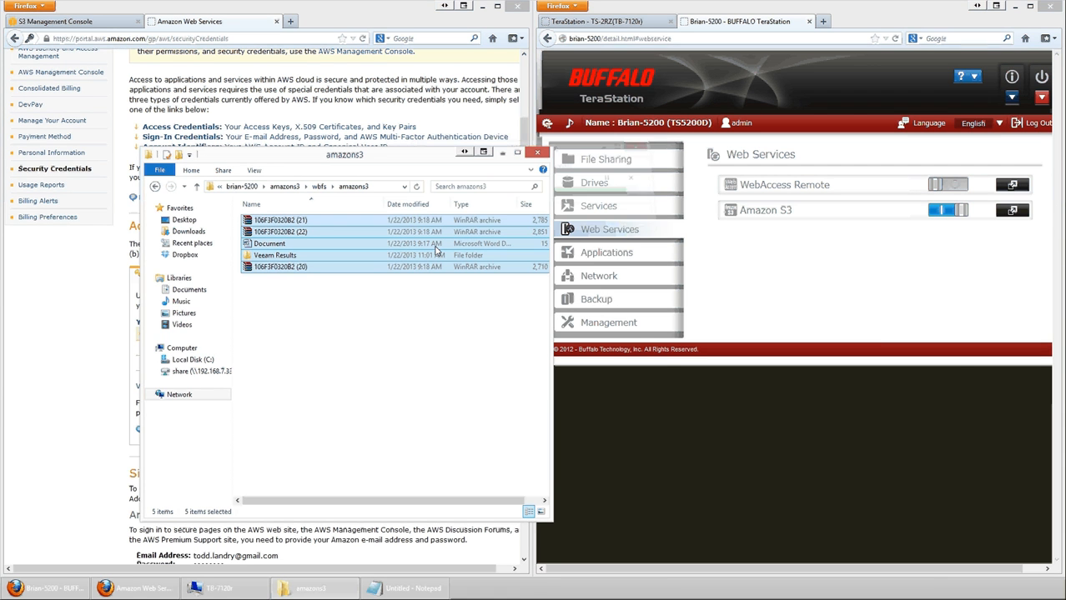
{"action": "left_click_drag", "start_coordinate": [339, 159], "coordinate": [745, 173]}
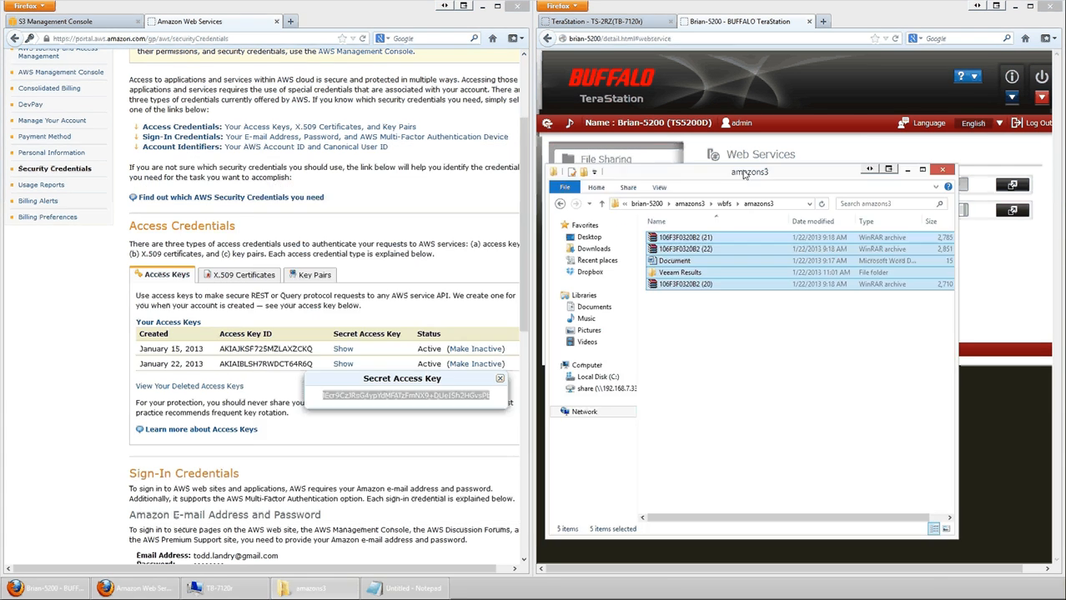
View the ts5000 bucket in the S3 console and refresh until the synced files appear
{"action": "left_click", "coordinate": [55, 21]}
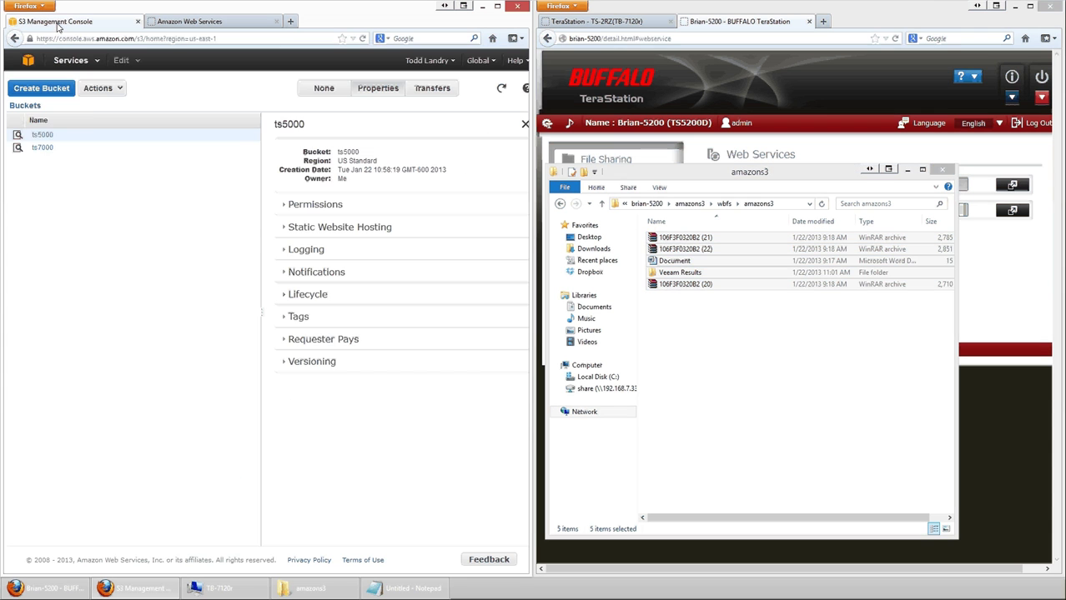
{"action": "left_click", "coordinate": [42, 135]}
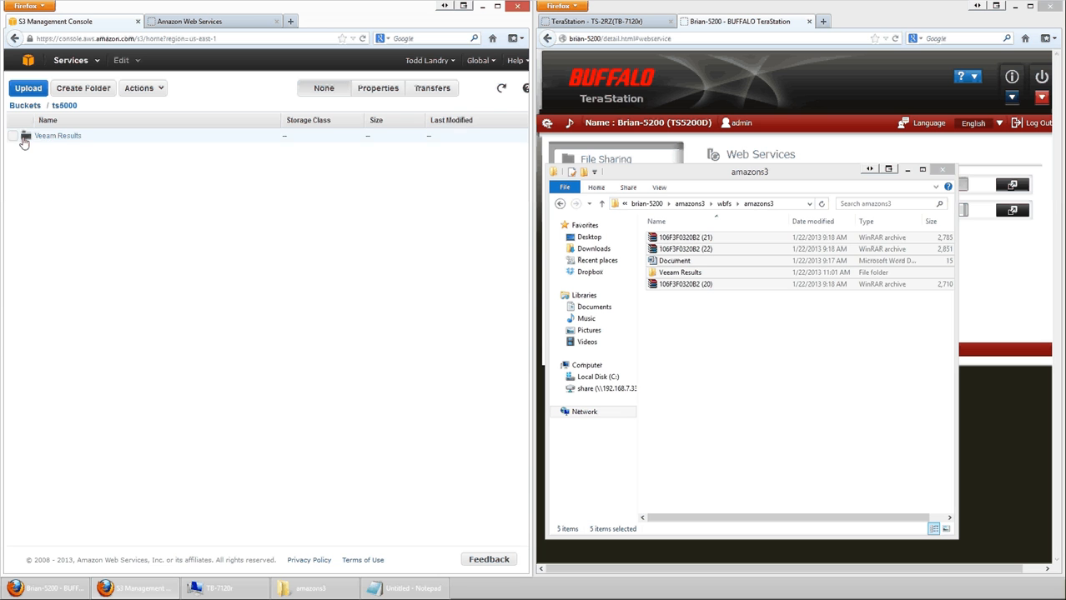
{"action": "left_click", "coordinate": [502, 89]}
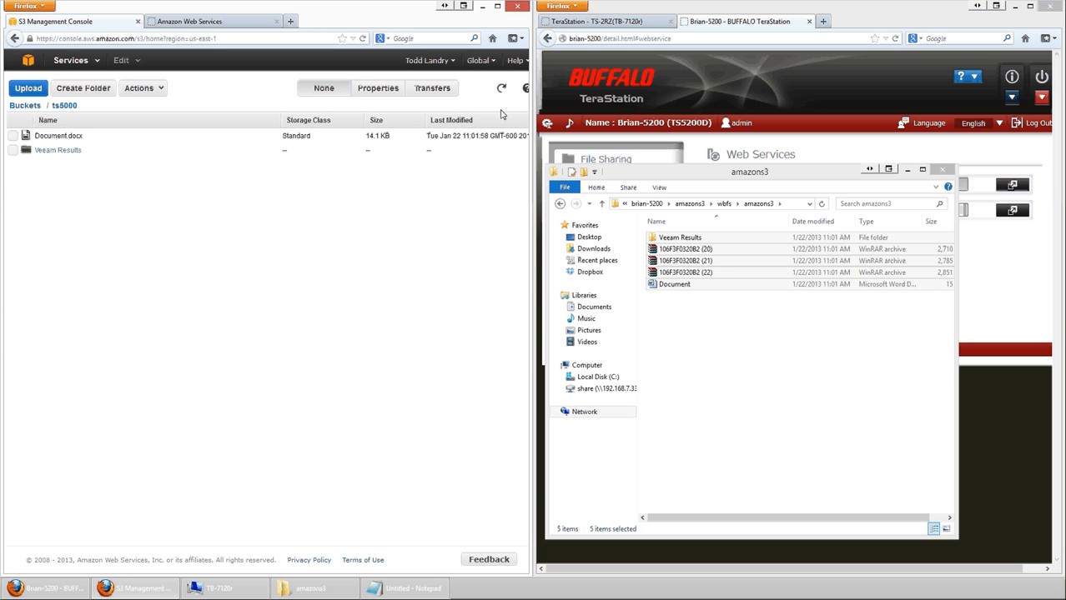
{"action": "left_click", "coordinate": [818, 362]}
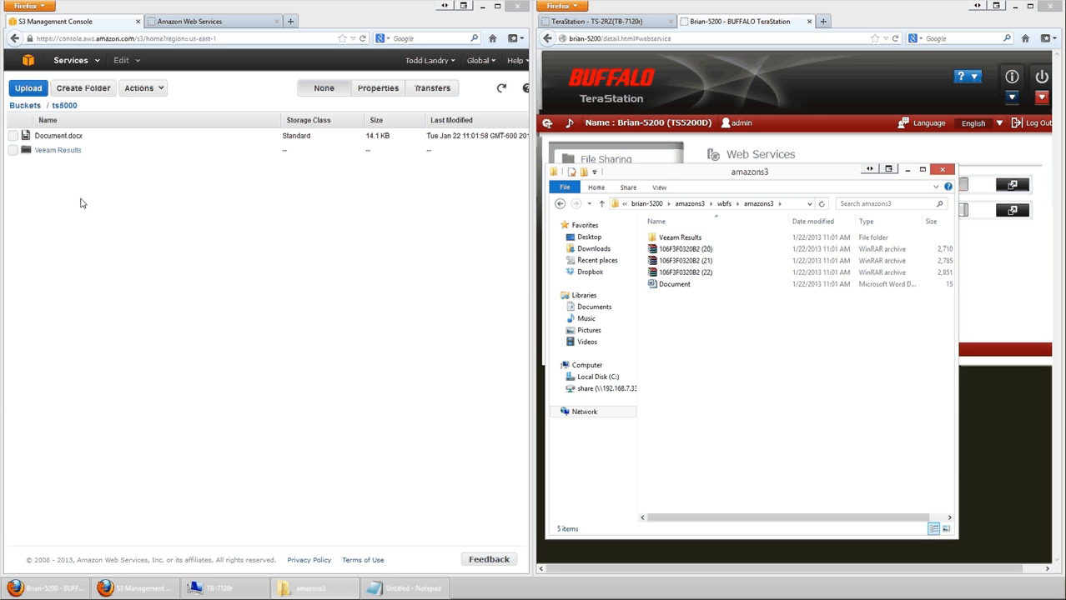
{"action": "left_click", "coordinate": [171, 194]}
{"action": "left_click", "coordinate": [837, 302]}
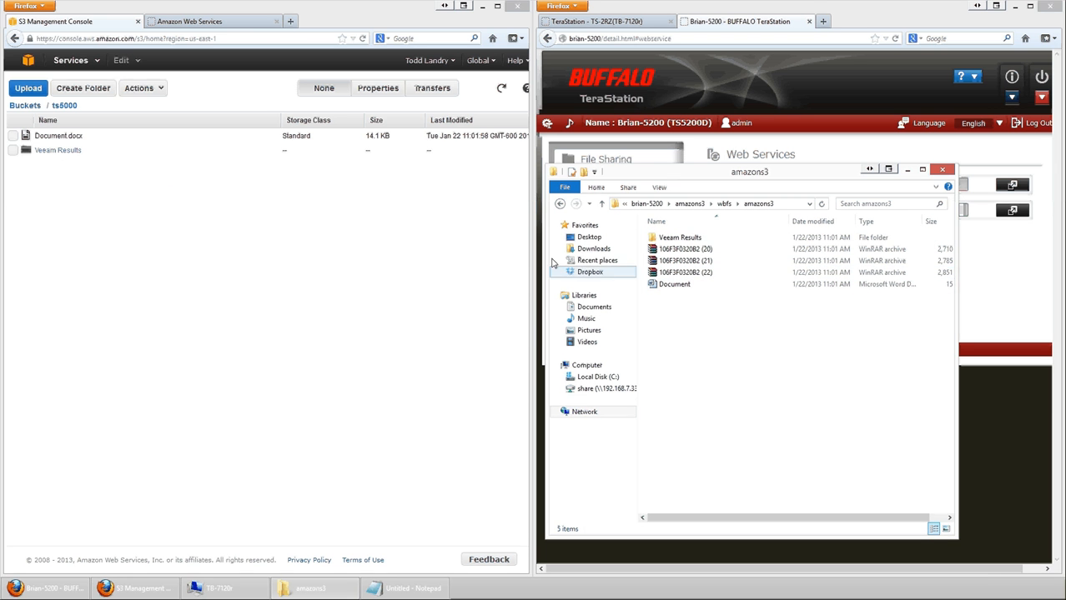
{"action": "left_click", "coordinate": [501, 92]}
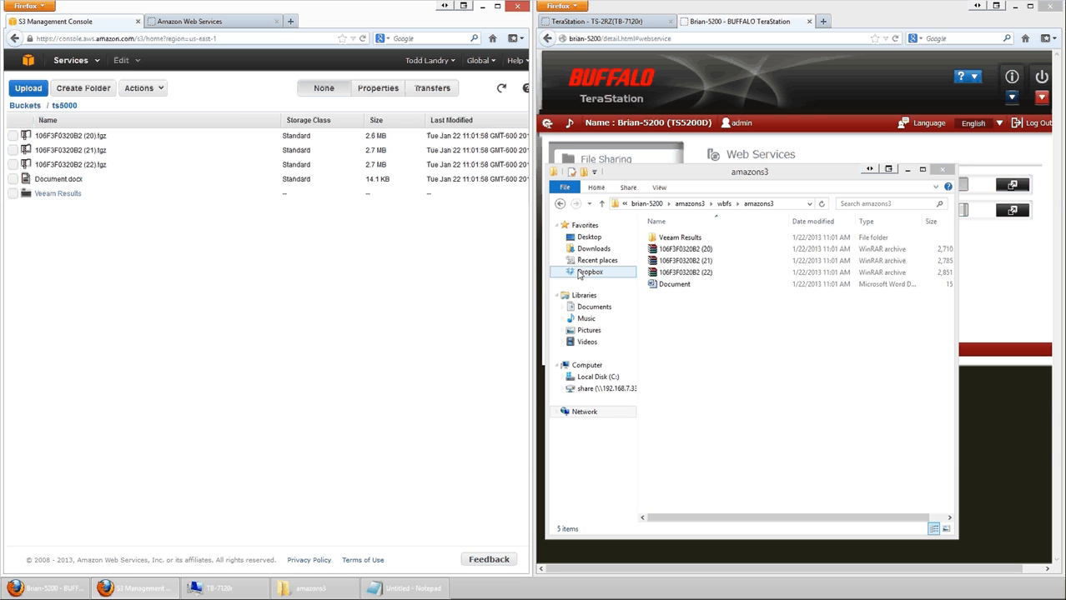
Compare the bucket against all five items selected in the amazons3 folder window
{"action": "left_click", "coordinate": [767, 328]}
{"action": "key", "text": "ctrl+a"}
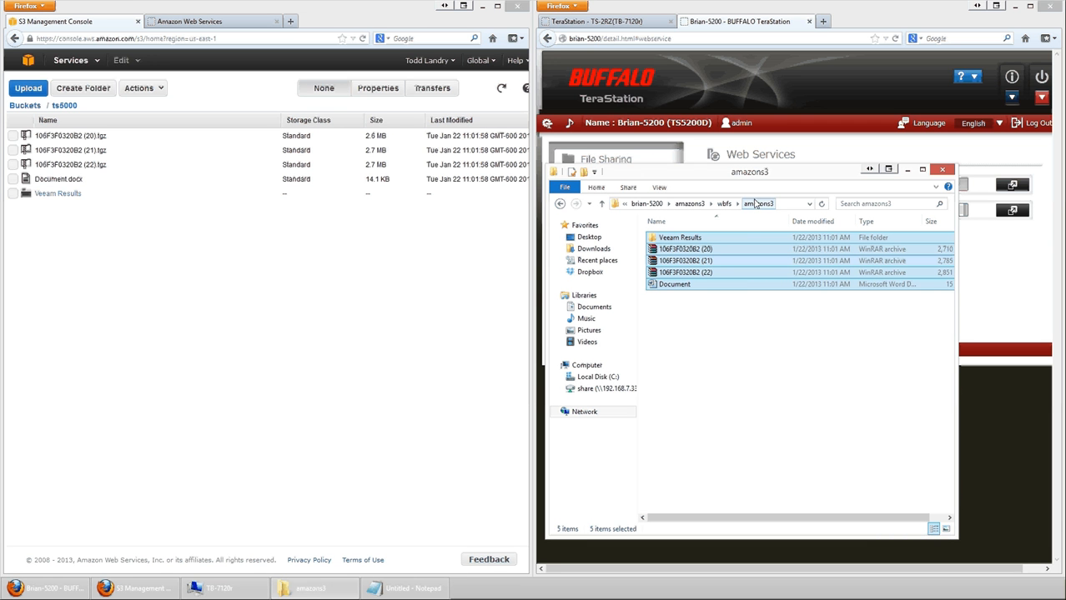
{"action": "left_click", "coordinate": [1003, 322]}
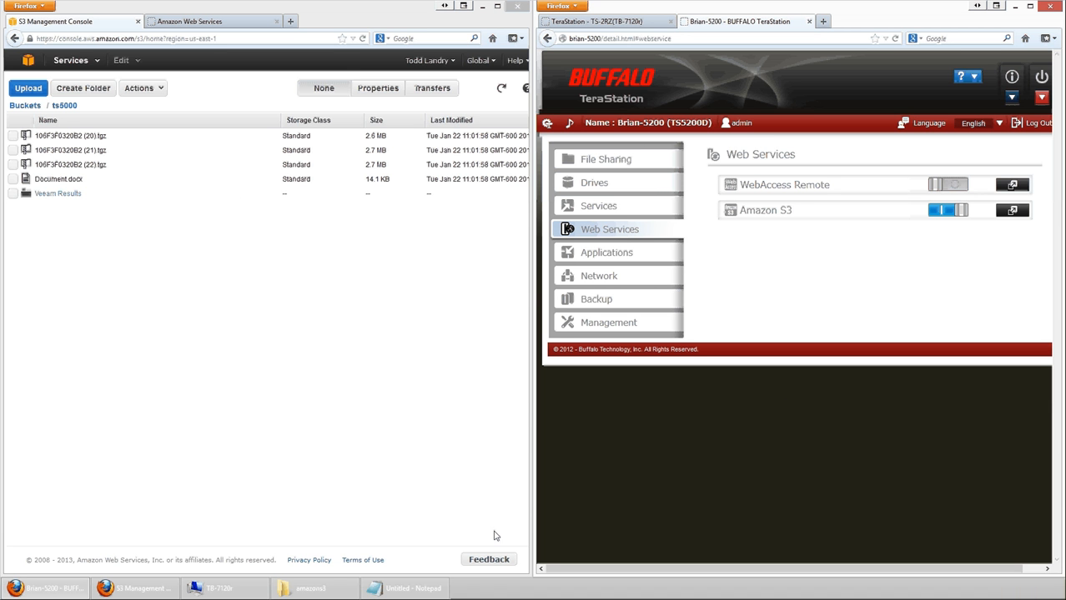
{"action": "left_click", "coordinate": [309, 588]}
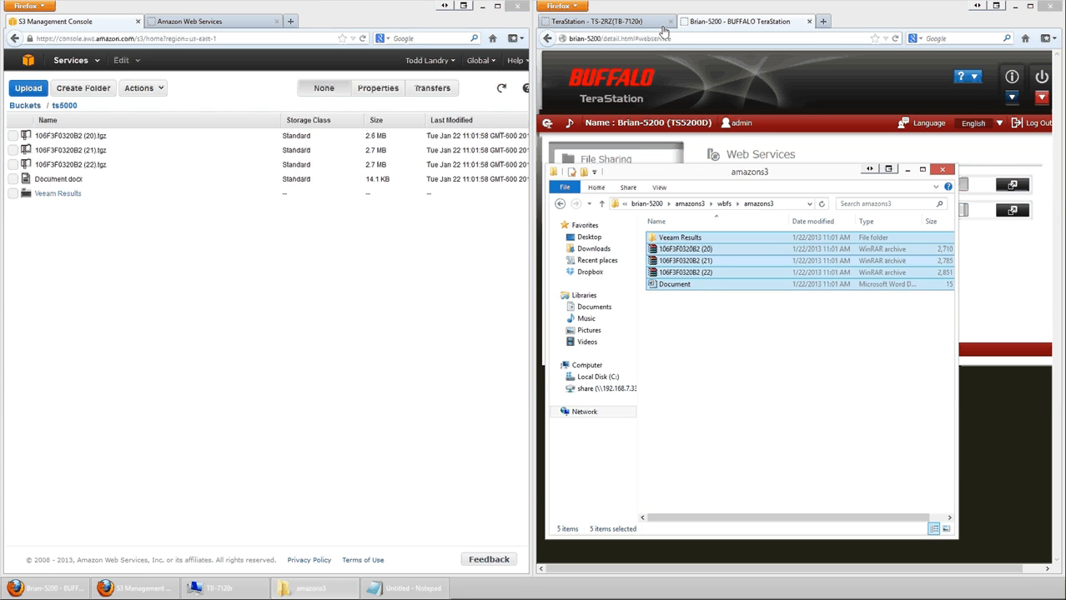
Go to Extensions > Web Service Support on the TS-7120r admin page
{"action": "left_click", "coordinate": [25, 105]}
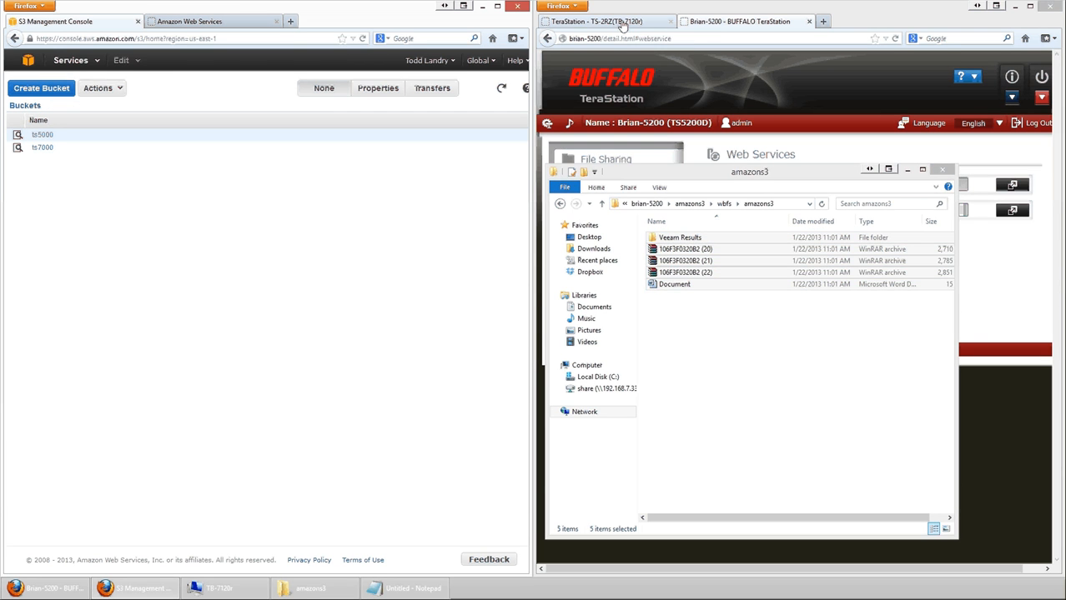
{"action": "left_click", "coordinate": [621, 22]}
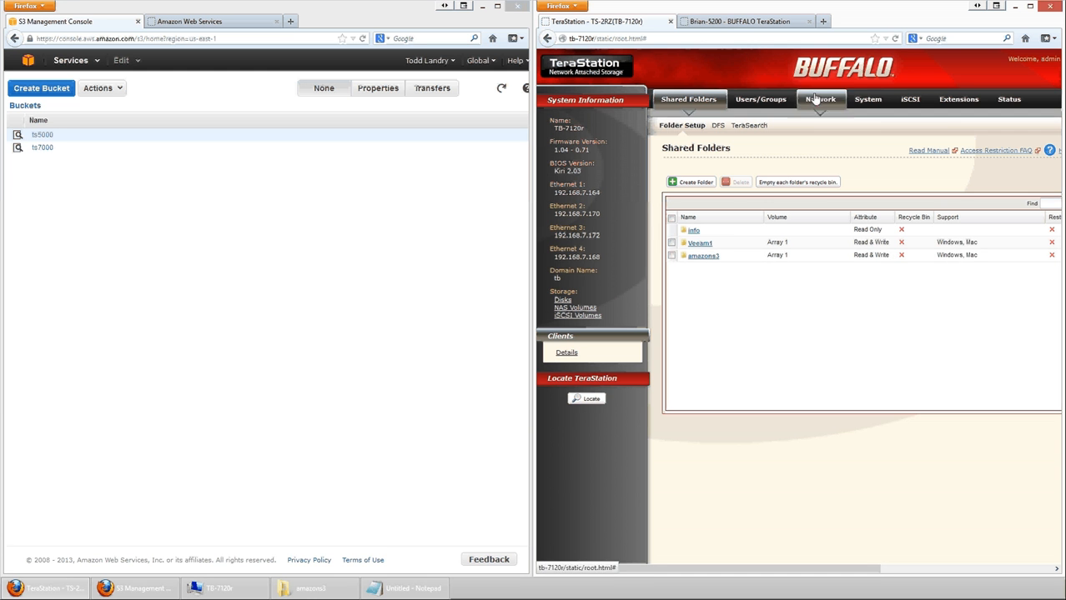
{"action": "left_click", "coordinate": [983, 100]}
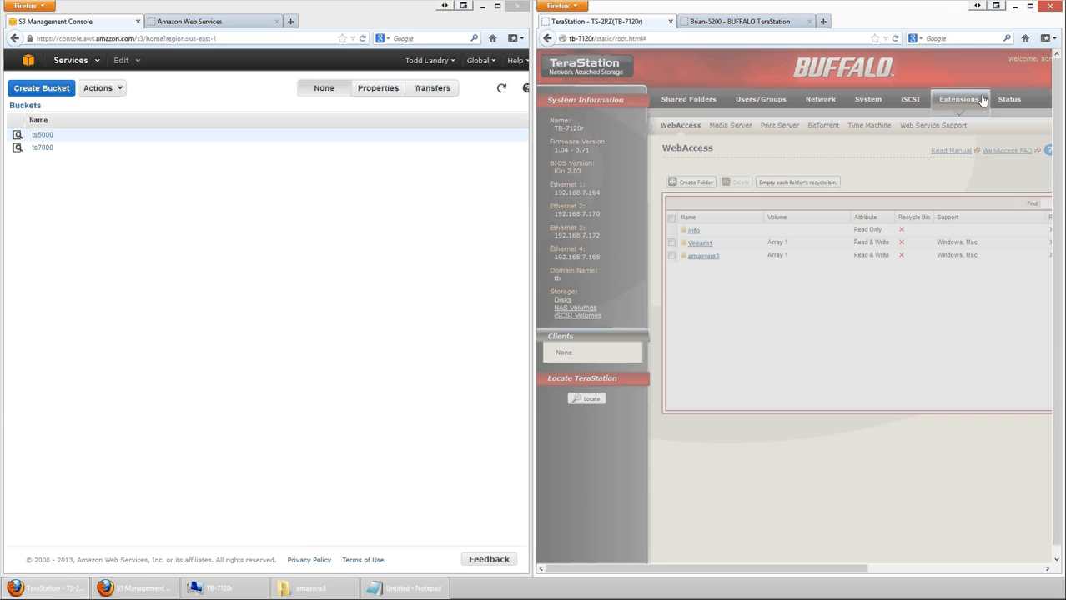
{"action": "left_click", "coordinate": [947, 127]}
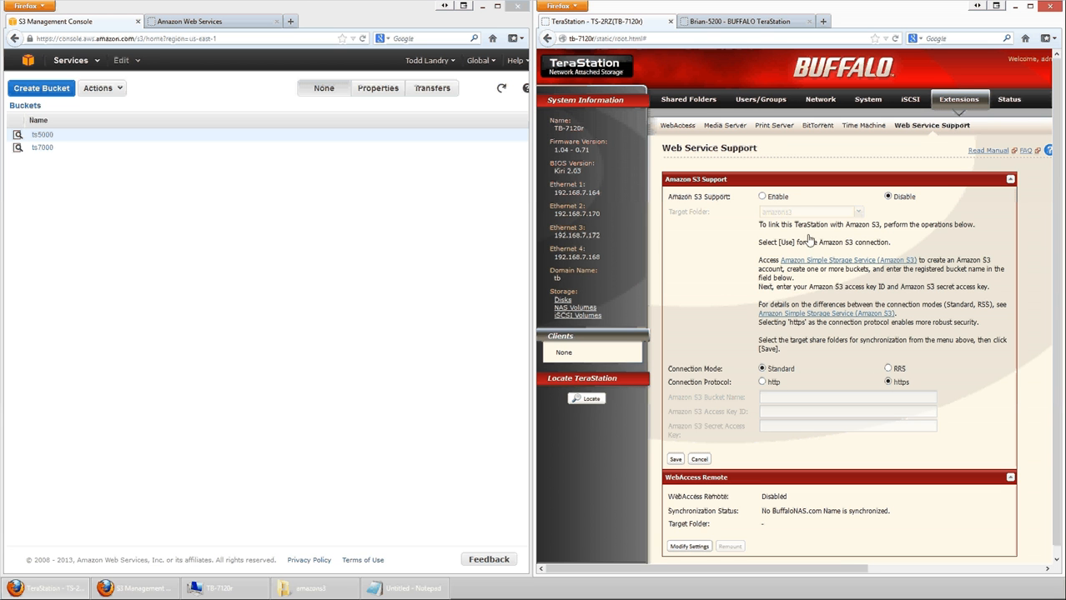
Enable Amazon S3 with target folder amazons3 over https and begin the bucket name ts7000
{"action": "left_click", "coordinate": [762, 197]}
{"action": "left_click", "coordinate": [784, 213]}
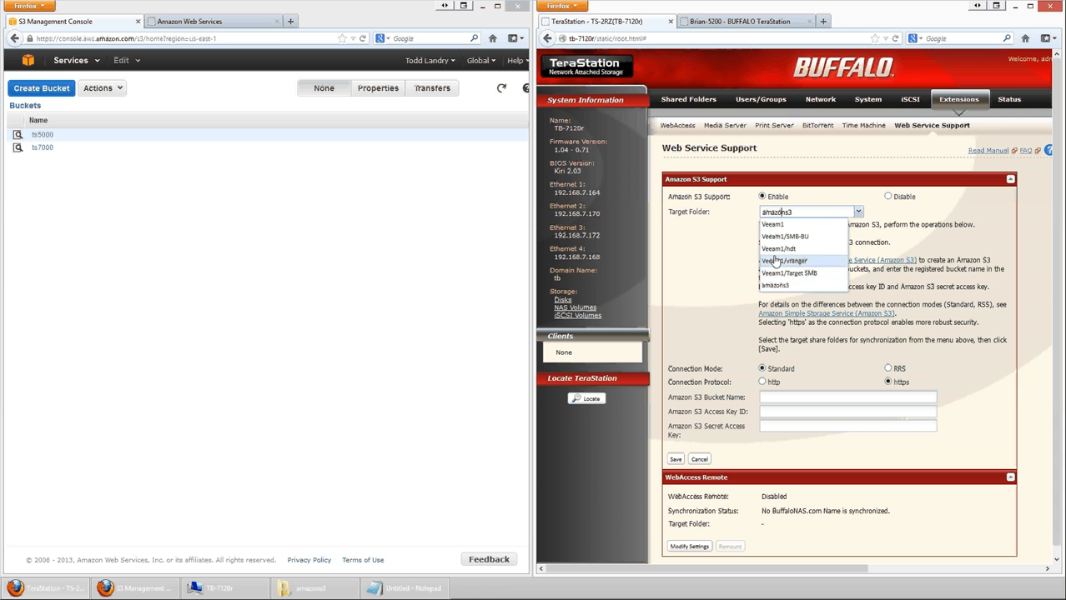
{"action": "left_click", "coordinate": [784, 285]}
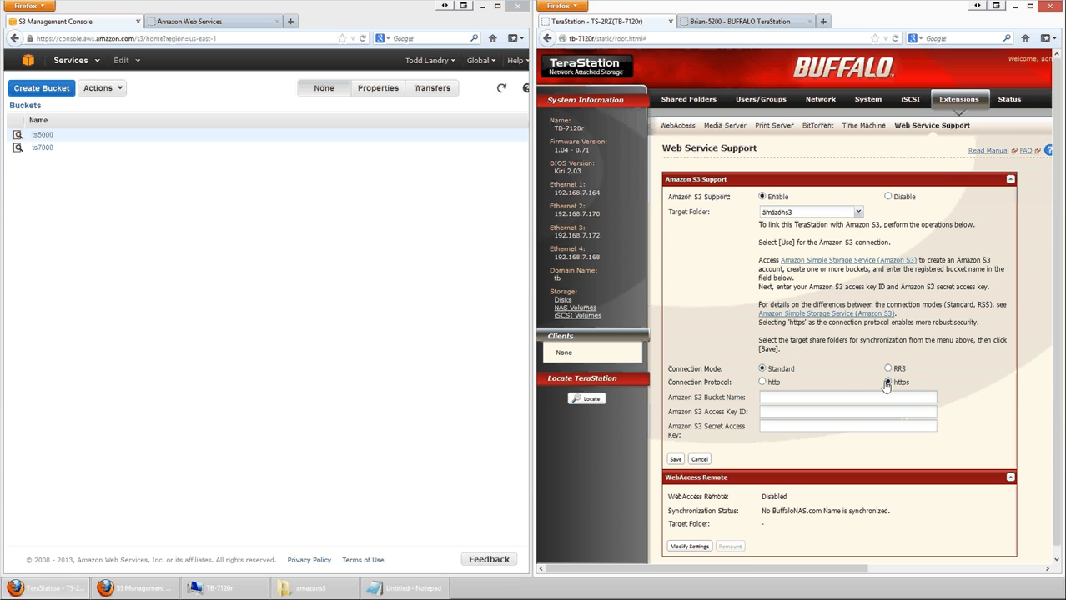
{"action": "left_click", "coordinate": [762, 399]}
{"action": "type", "text": "ts"}
{"action": "type", "text": "7000"}
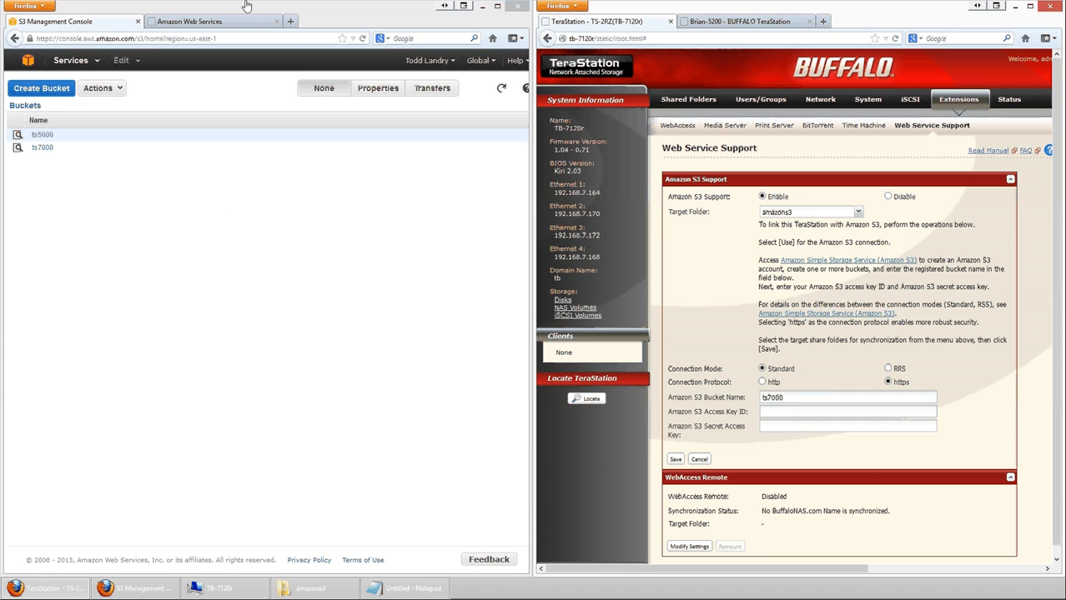
Copy the January 22 Access Key ID from AWS into the TeraStation form
{"action": "left_click", "coordinate": [242, 21]}
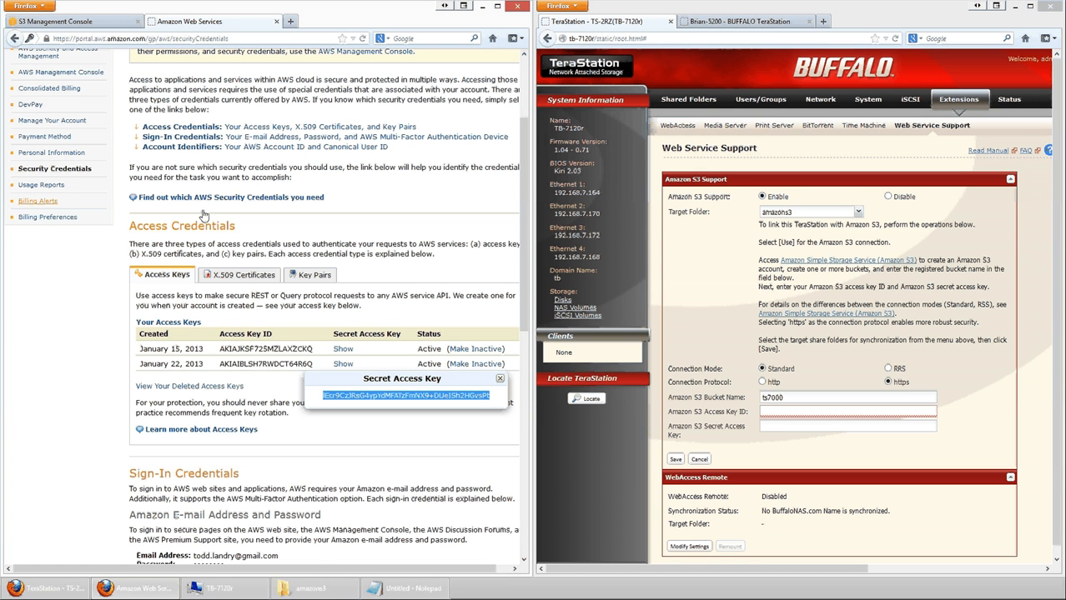
{"action": "left_click_drag", "start_coordinate": [219, 364], "coordinate": [314, 365]}
{"action": "key", "text": "ctrl+c"}
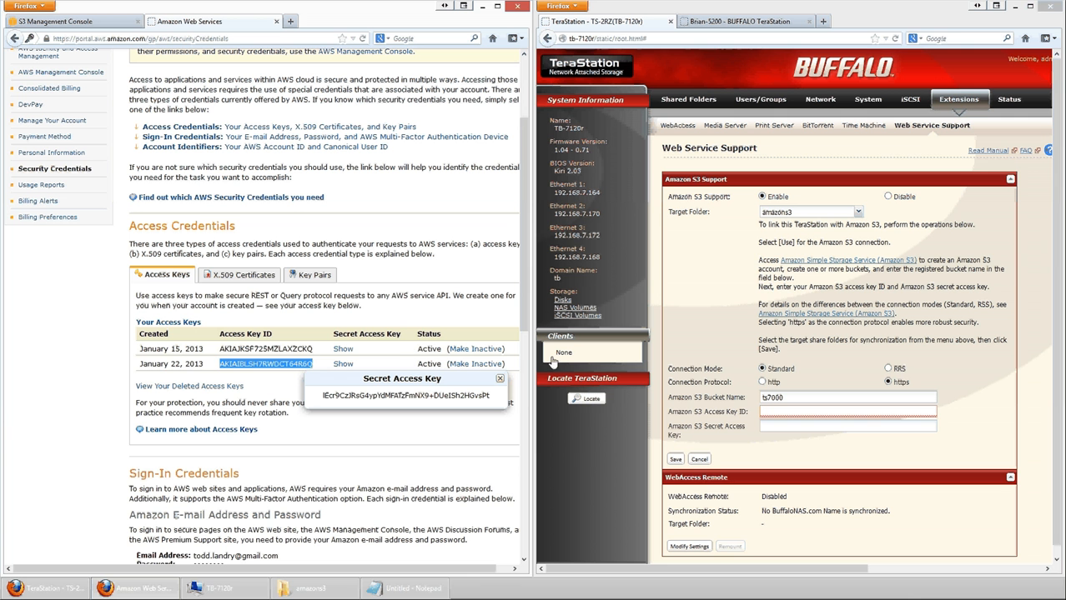
{"action": "left_click", "coordinate": [820, 417]}
{"action": "key", "text": "ctrl+v"}
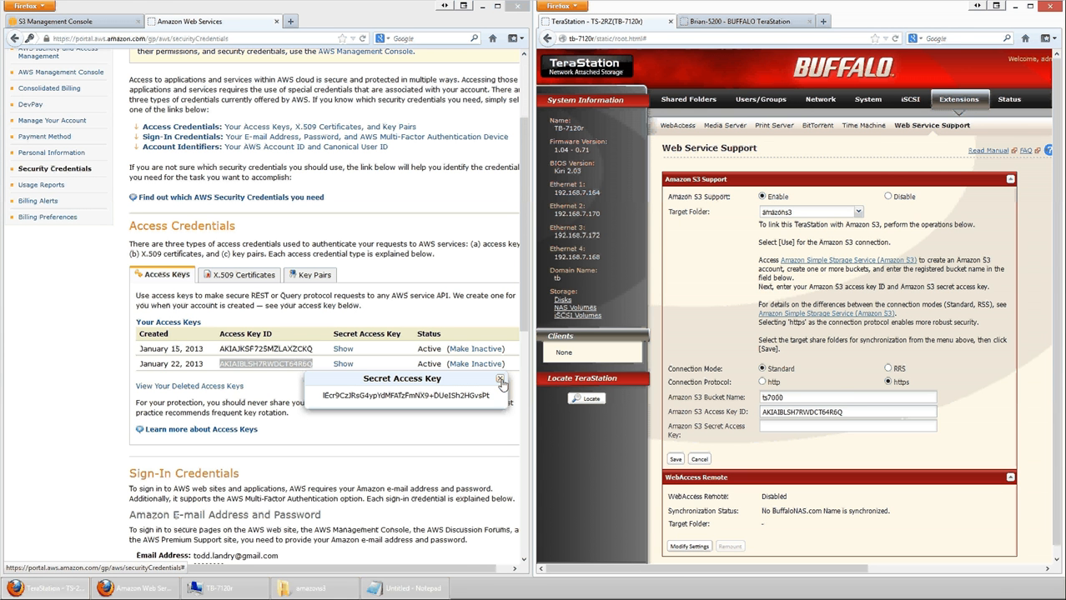
{"action": "left_click", "coordinate": [767, 400]}
{"action": "key", "text": "shift+Right"}
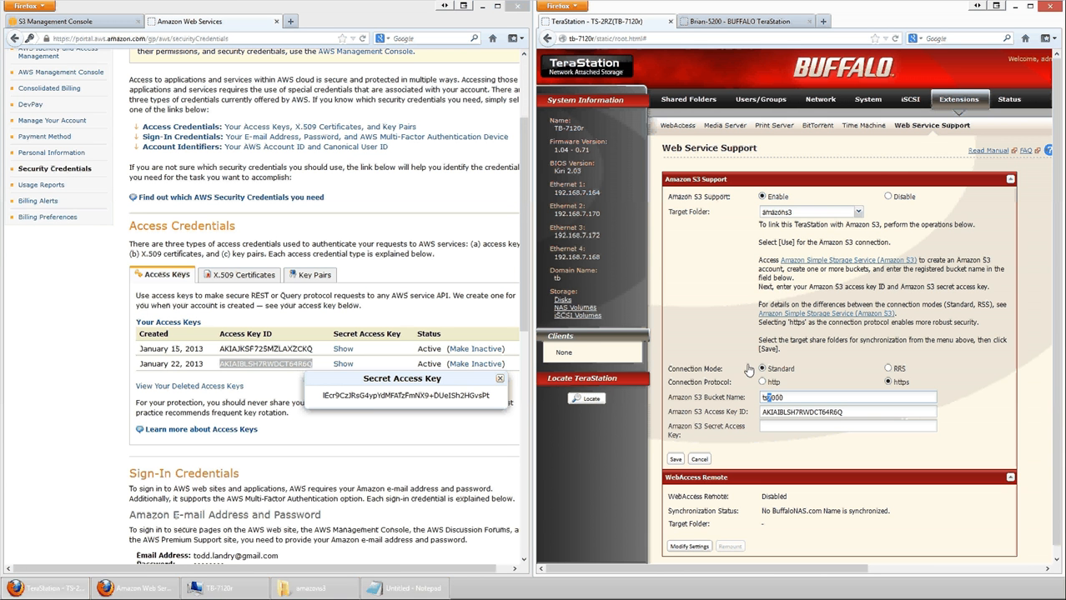
Copy the secret access key via Notepad into the Secret Access Key field
{"action": "left_click", "coordinate": [786, 428]}
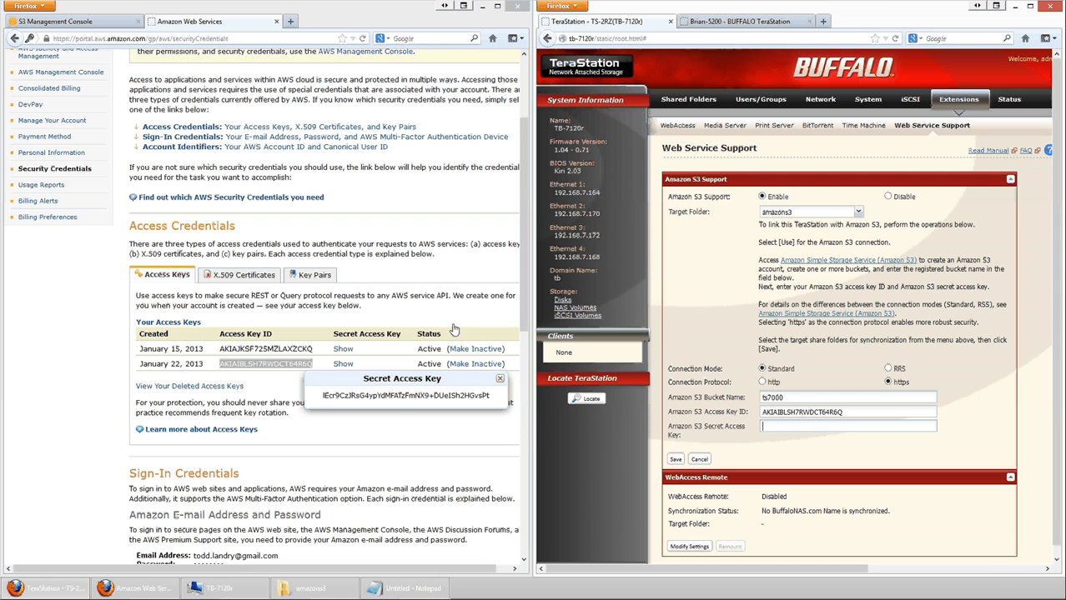
{"action": "triple_click", "coordinate": [399, 399]}
{"action": "left_click", "coordinate": [405, 589]}
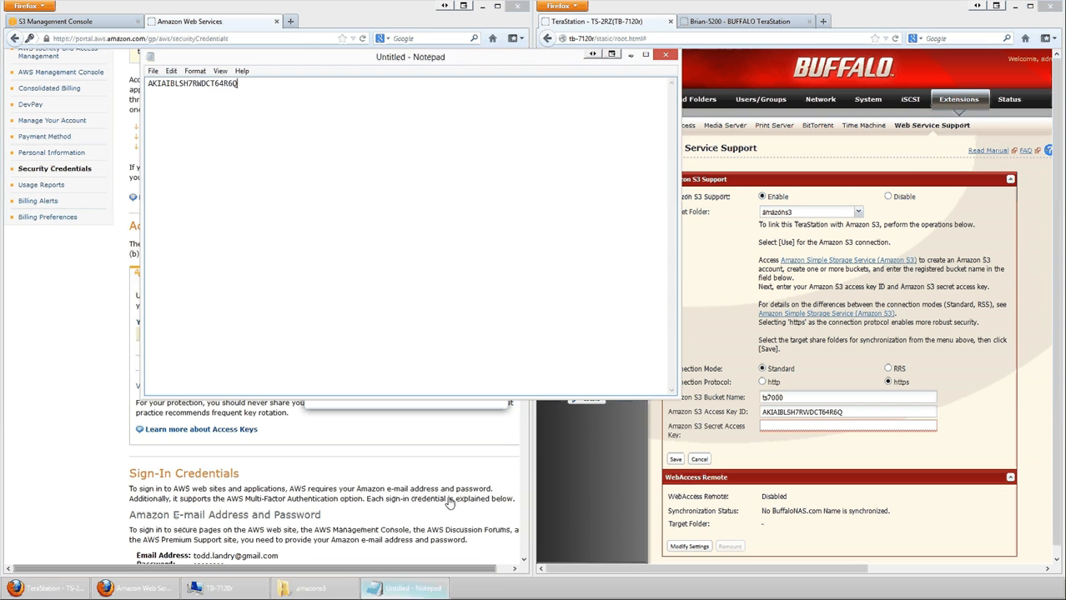
{"action": "key", "text": "Return"}
{"action": "key", "text": "ctrl+v"}
{"action": "key", "text": "shift+Home"}
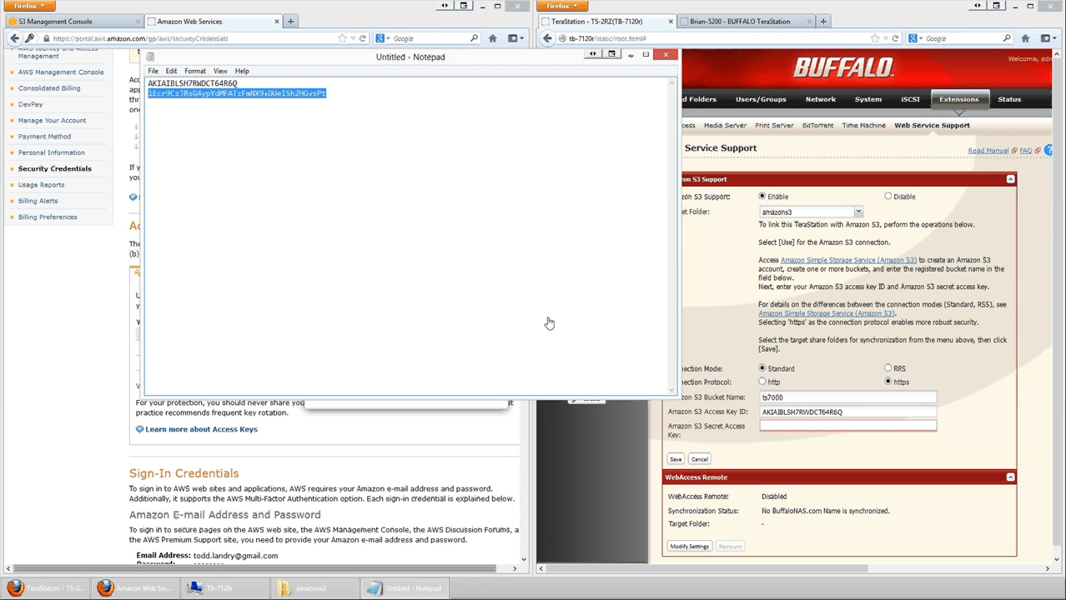
{"action": "left_click", "coordinate": [834, 426]}
{"action": "key", "text": "ctrl+v"}
Save the Amazon S3 settings, accept the sync delay warning and confirm the Enabled, synchronized status
{"action": "left_click", "coordinate": [675, 459]}
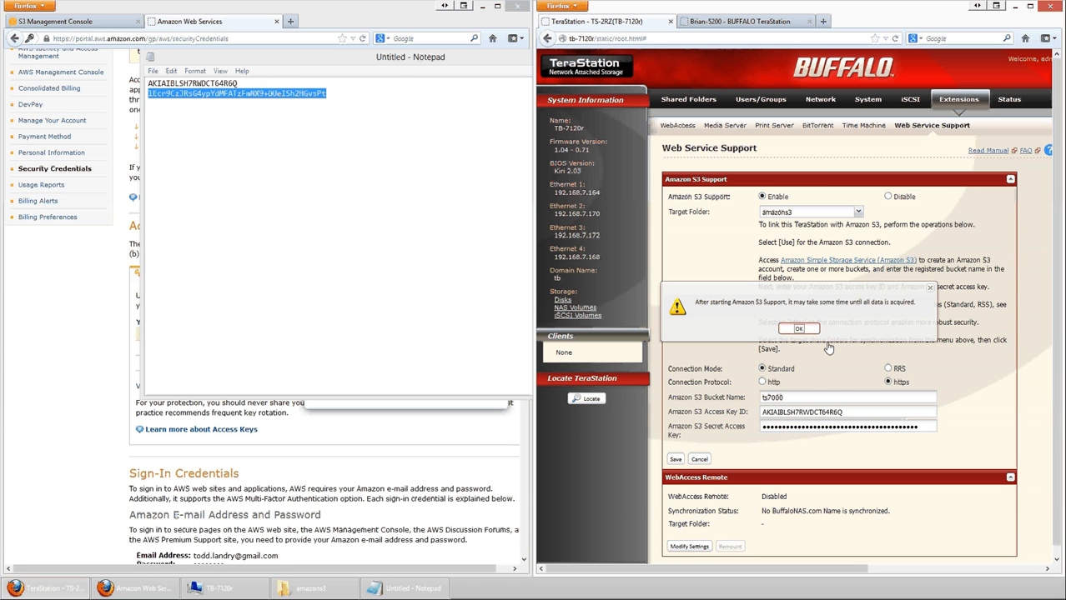
{"action": "left_click", "coordinate": [798, 328]}
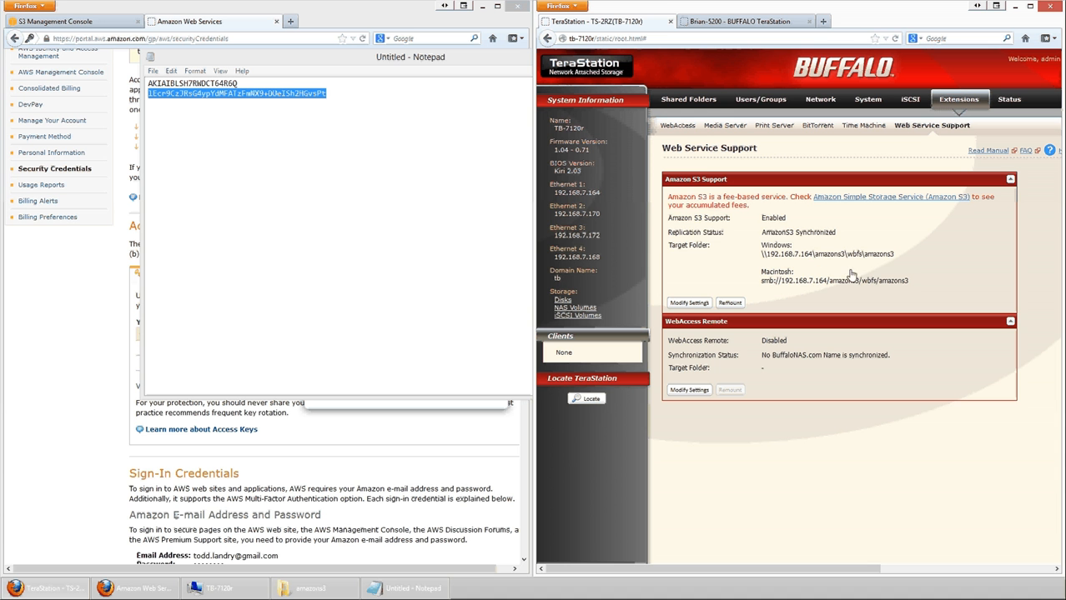
{"action": "double_click", "coordinate": [773, 218]}
{"action": "left_click_drag", "start_coordinate": [707, 219], "coordinate": [832, 259]}
{"action": "left_click", "coordinate": [834, 258]}
Browse \\TB-7120r\amazons3\wbfs\amazons3 and place it beside the other folder window
{"action": "left_click", "coordinate": [301, 588]}
{"action": "left_click", "coordinate": [250, 590]}
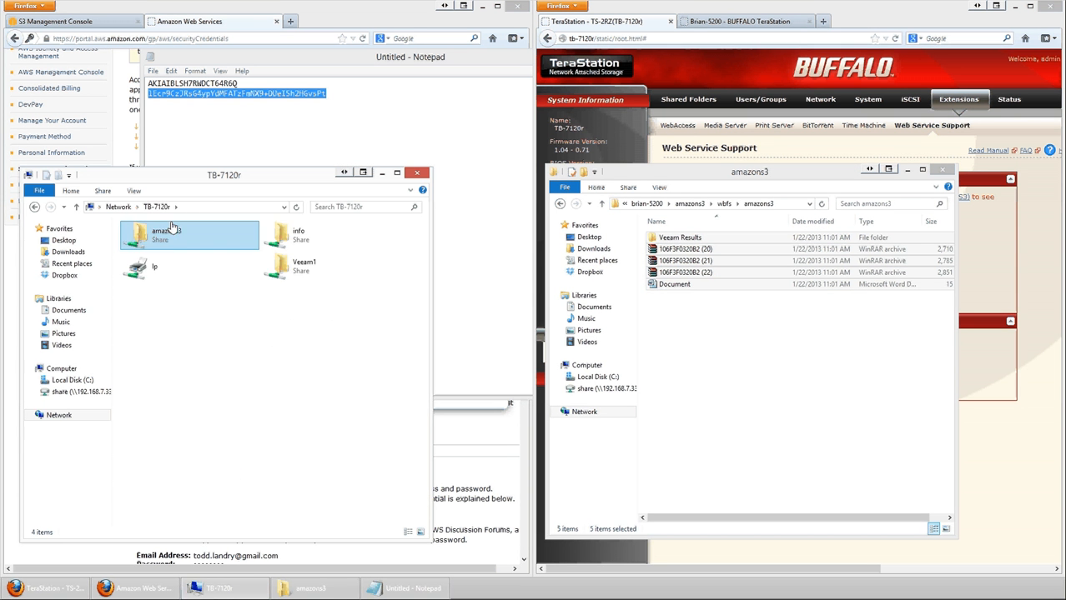
{"action": "double_click", "coordinate": [166, 232]}
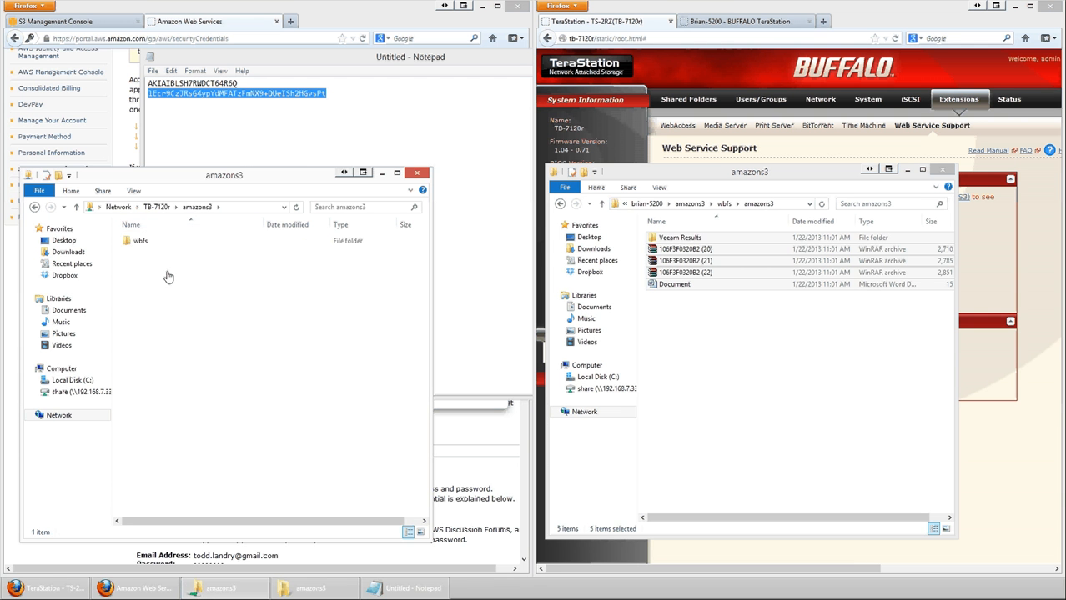
{"action": "double_click", "coordinate": [138, 241]}
{"action": "double_click", "coordinate": [138, 241]}
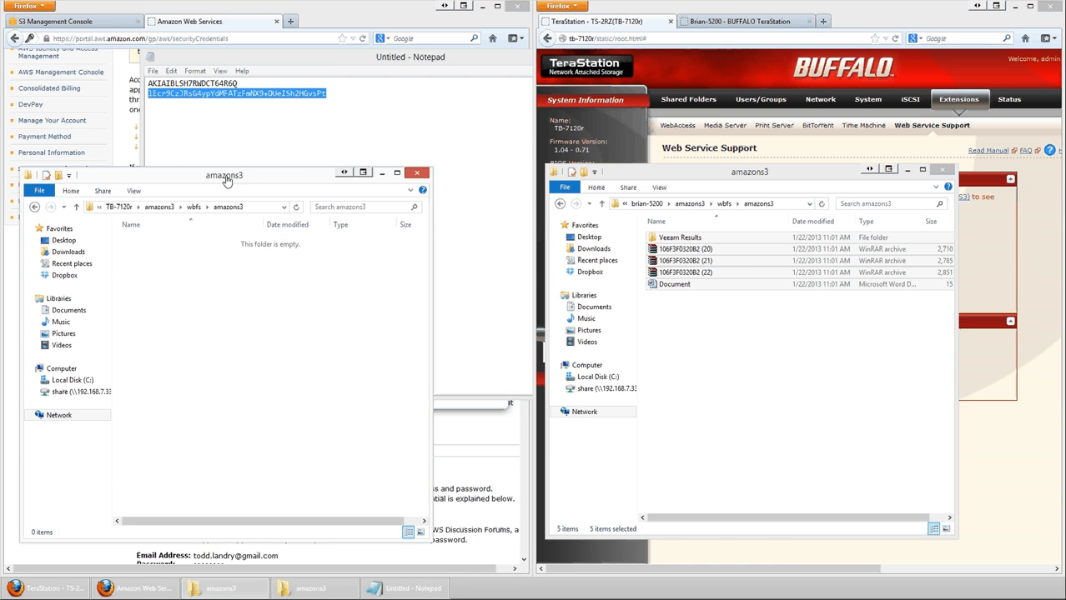
{"action": "left_click_drag", "start_coordinate": [233, 175], "coordinate": [351, 147]}
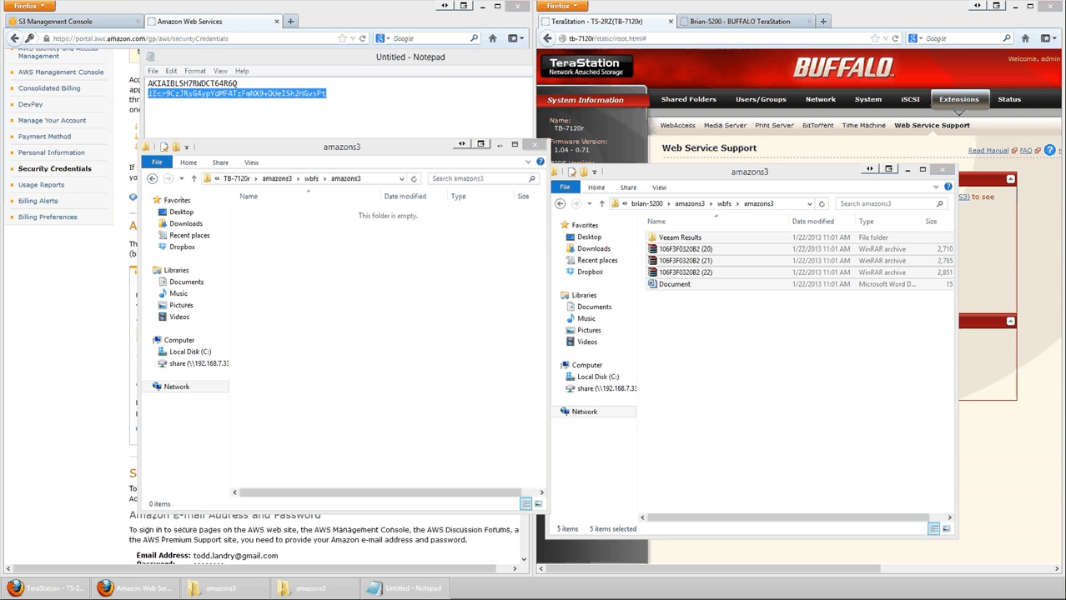
Paste the five test files into the TB-7120r's empty amazons3 folder
{"action": "left_click", "coordinate": [341, 276]}
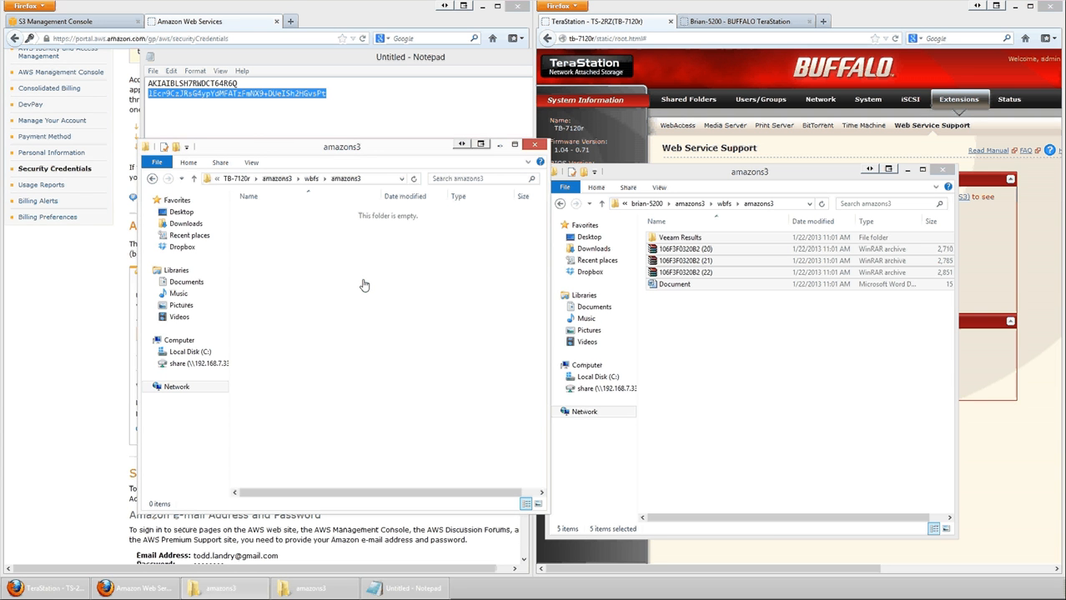
{"action": "key", "text": "ctrl+v"}
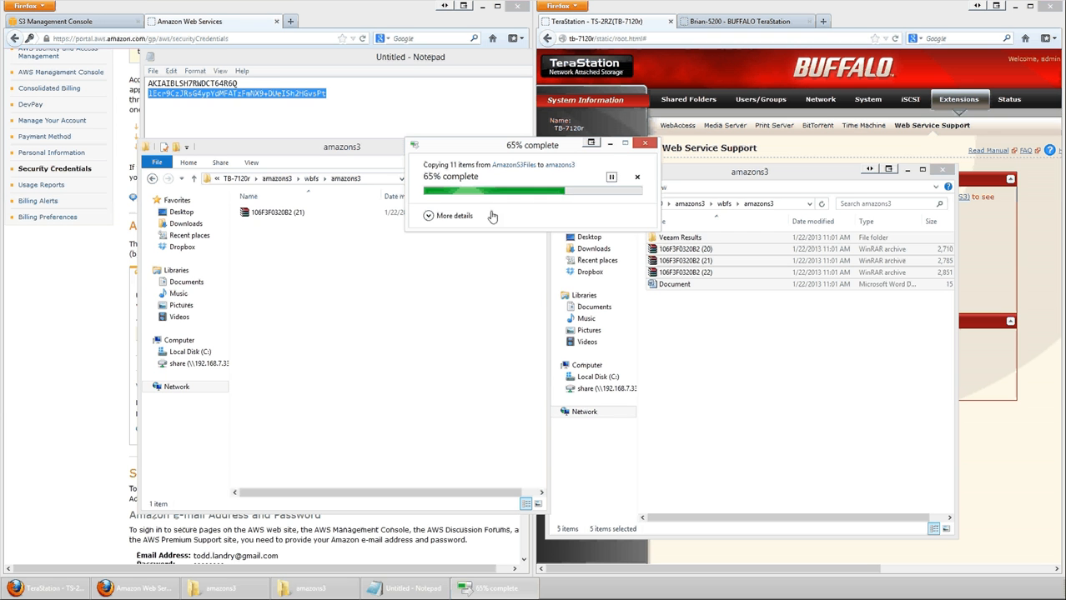
{"action": "left_click", "coordinate": [450, 212]}
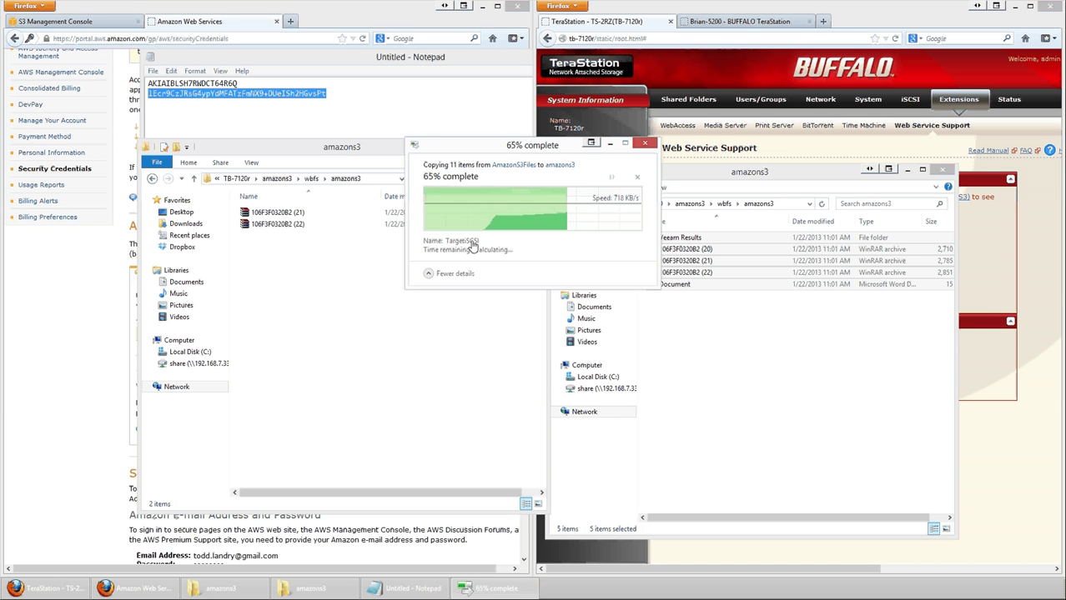
{"action": "left_click", "coordinate": [515, 311]}
{"action": "left_click", "coordinate": [363, 333]}
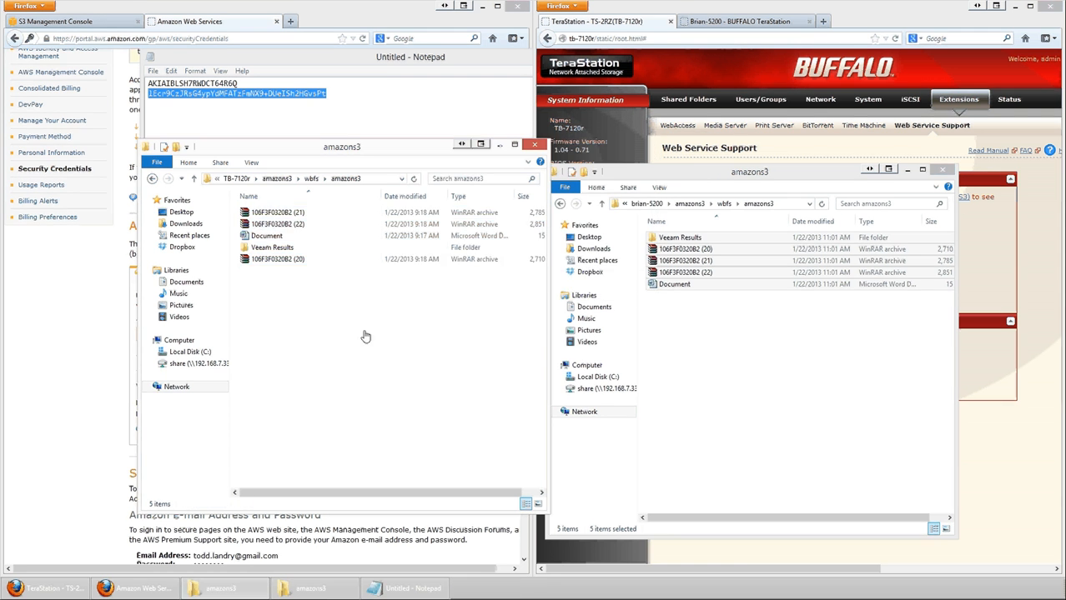
Refresh the ts7000 bucket in the S3 console to see Document.docx and Veeam Results arrive
{"action": "left_click", "coordinate": [140, 25]}
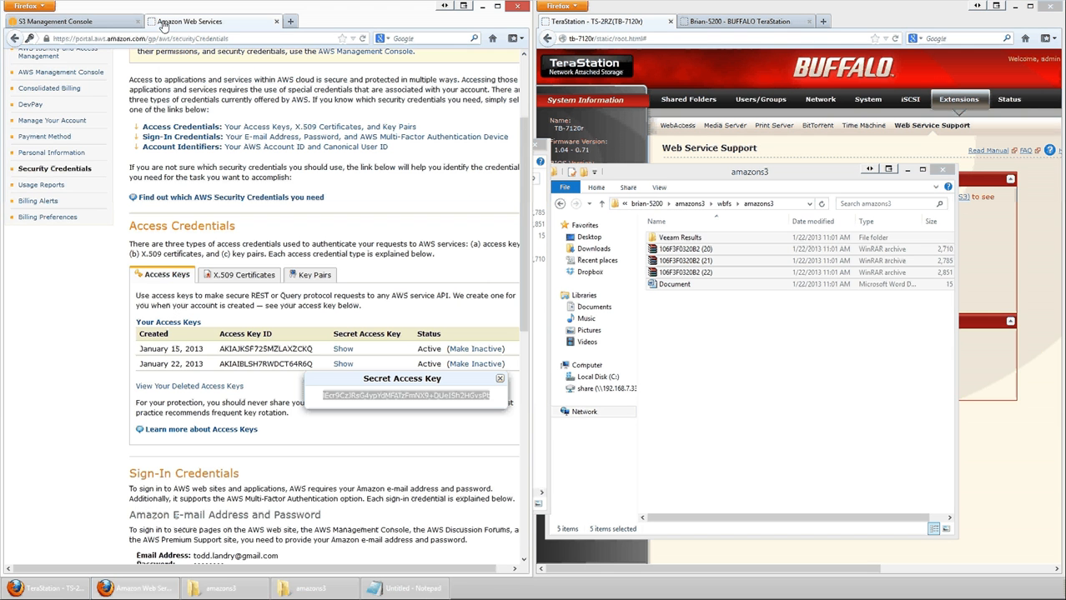
{"action": "left_click", "coordinate": [91, 22]}
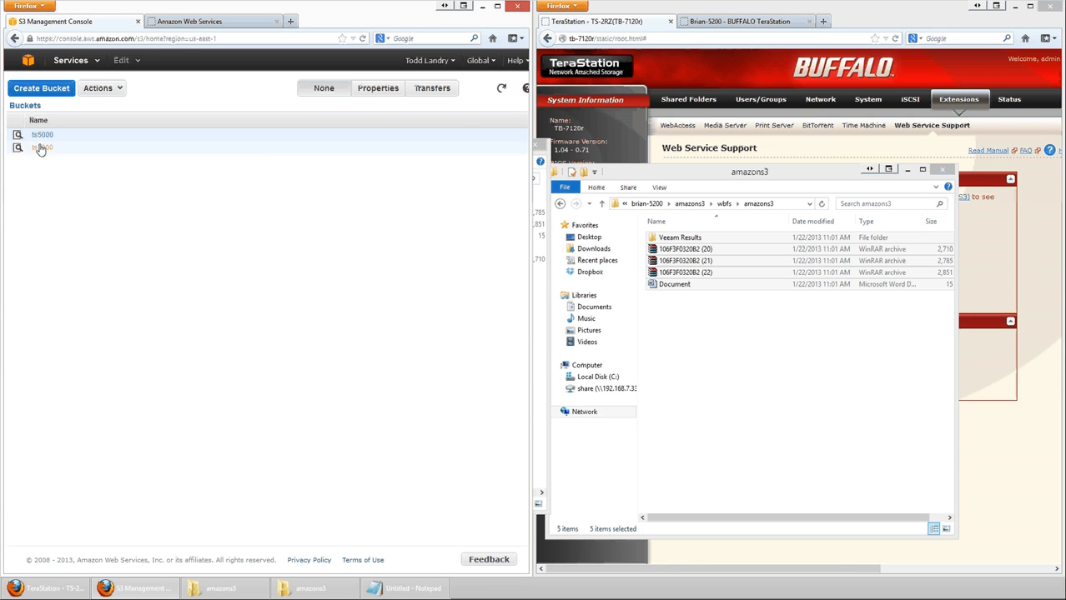
{"action": "left_click", "coordinate": [40, 148]}
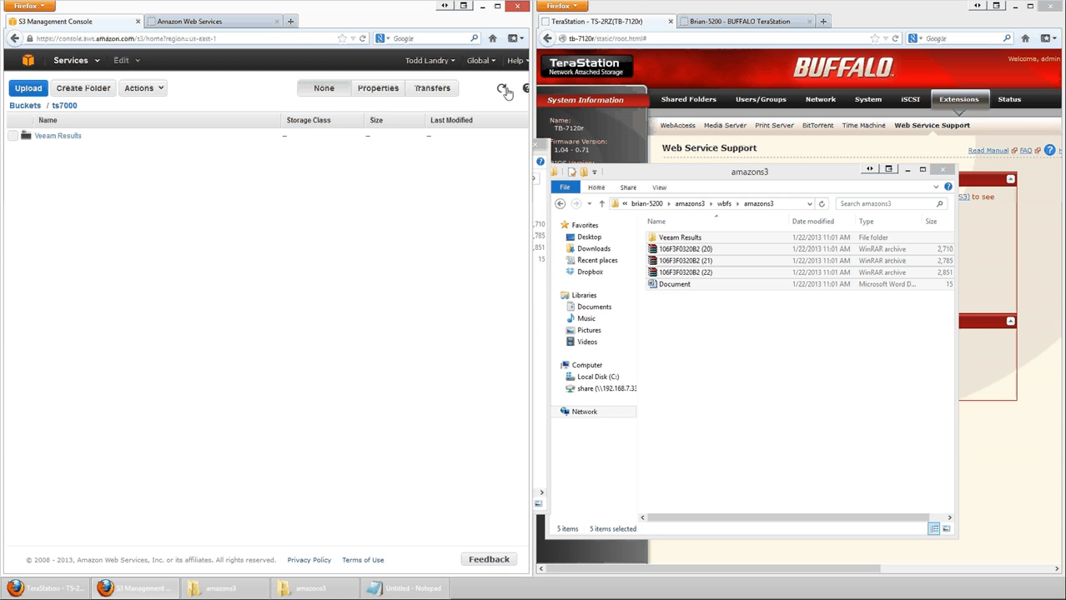
{"action": "left_click", "coordinate": [502, 91]}
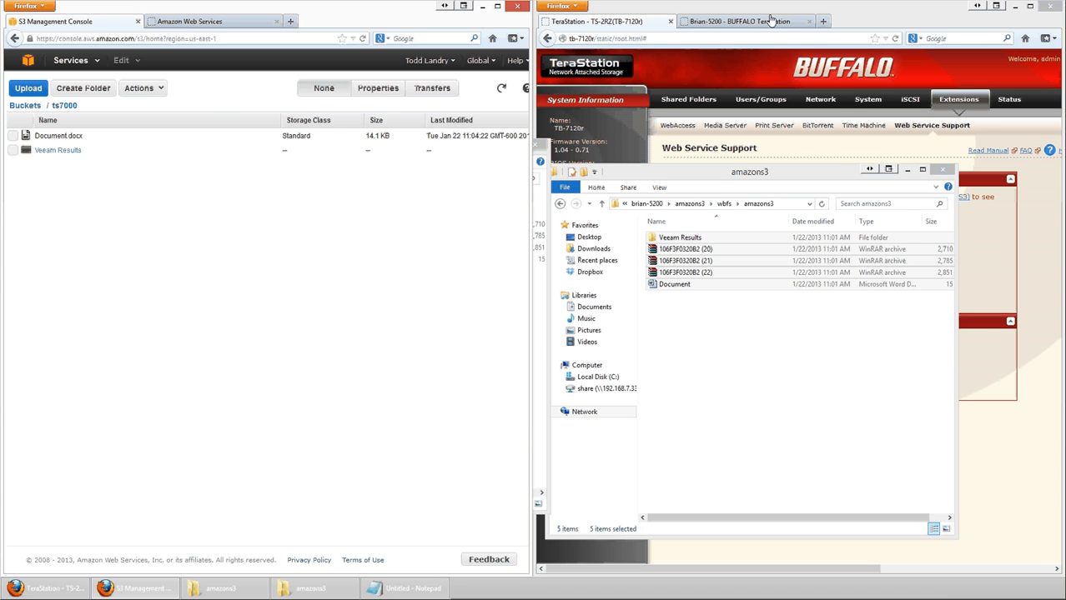
Turn off Amazon S3 sync on the TS5200D admin page
{"action": "left_click", "coordinate": [728, 27]}
{"action": "left_click", "coordinate": [728, 24]}
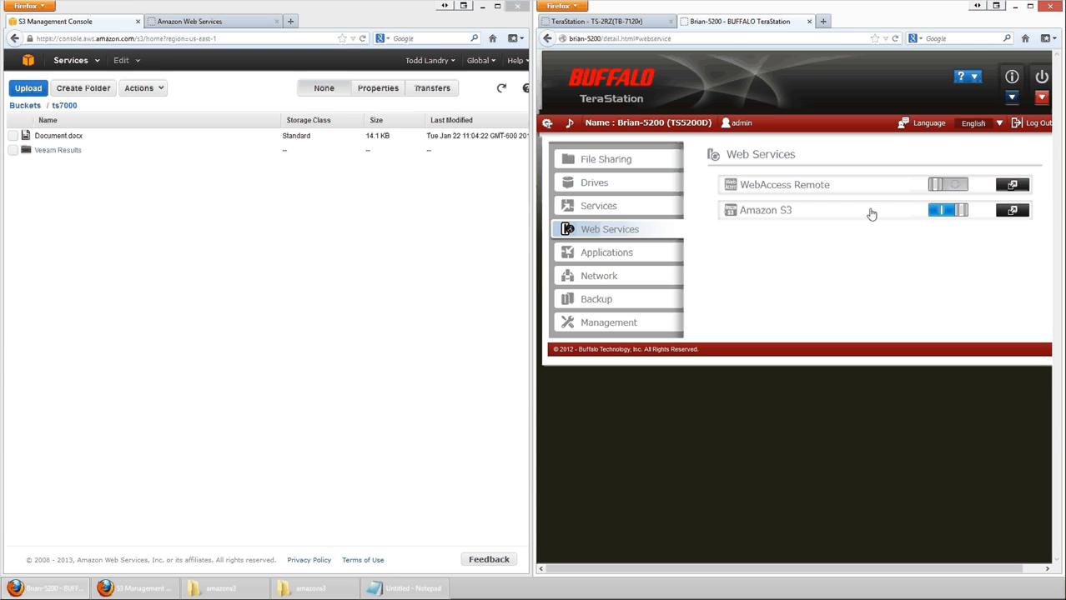
{"action": "left_click", "coordinate": [956, 217]}
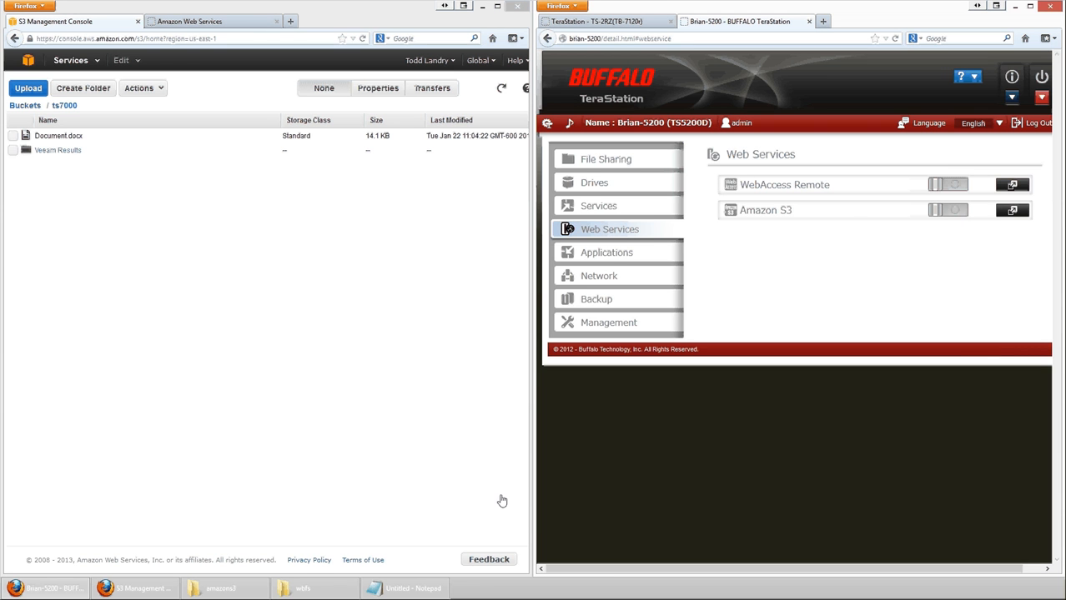
Show the TB-7120r amazons3 folder beside brian-5200's now-empty amazons3\wbfs folder
{"action": "left_click", "coordinate": [307, 588]}
{"action": "left_click", "coordinate": [234, 589]}
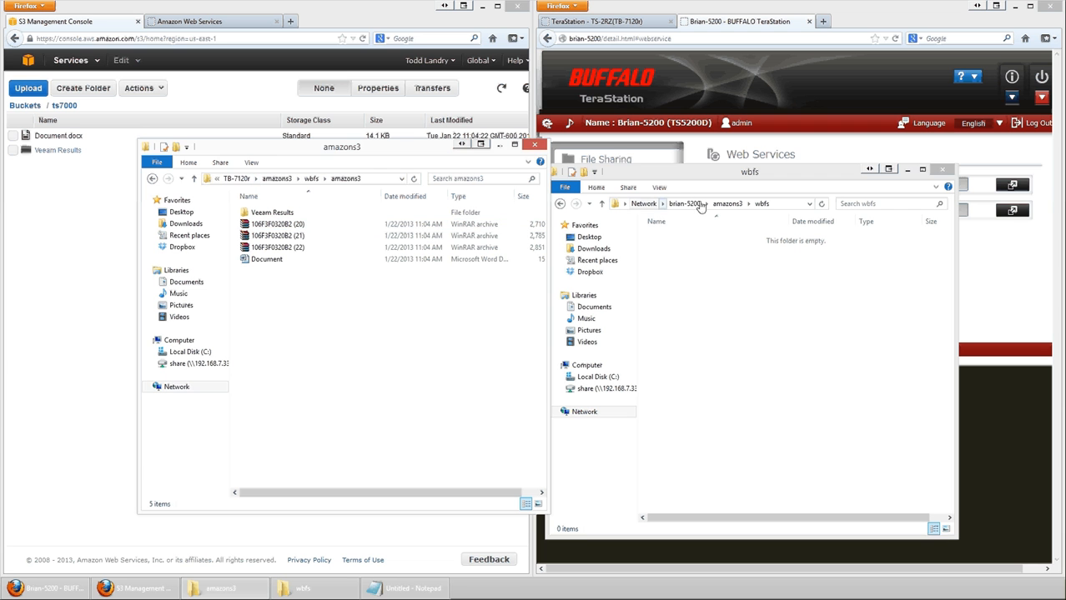
{"action": "left_click", "coordinate": [657, 280]}
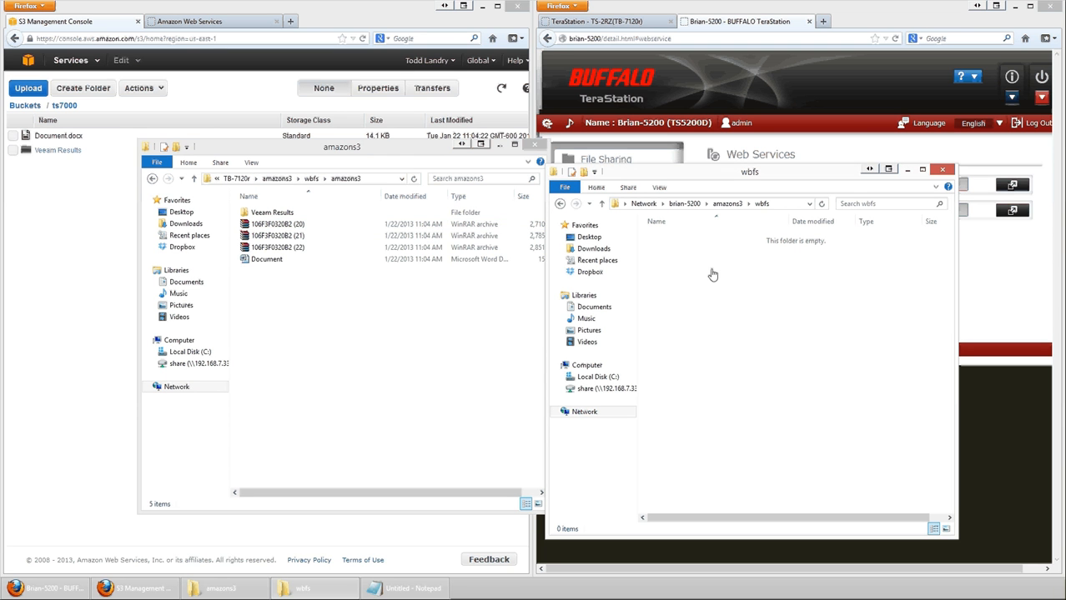
{"action": "left_click", "coordinate": [727, 203]}
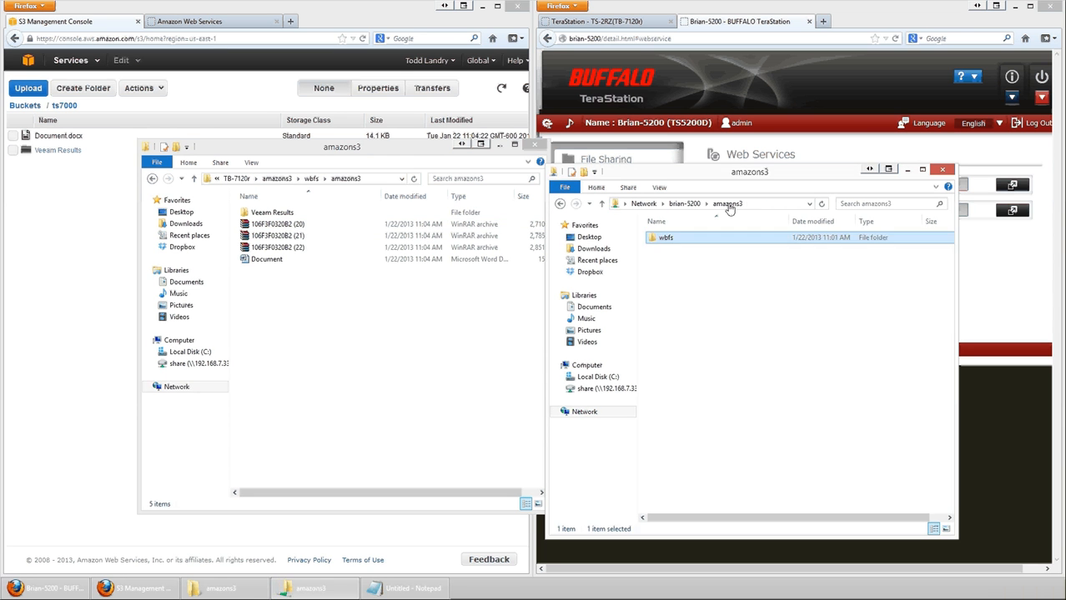
{"action": "left_click", "coordinate": [683, 204]}
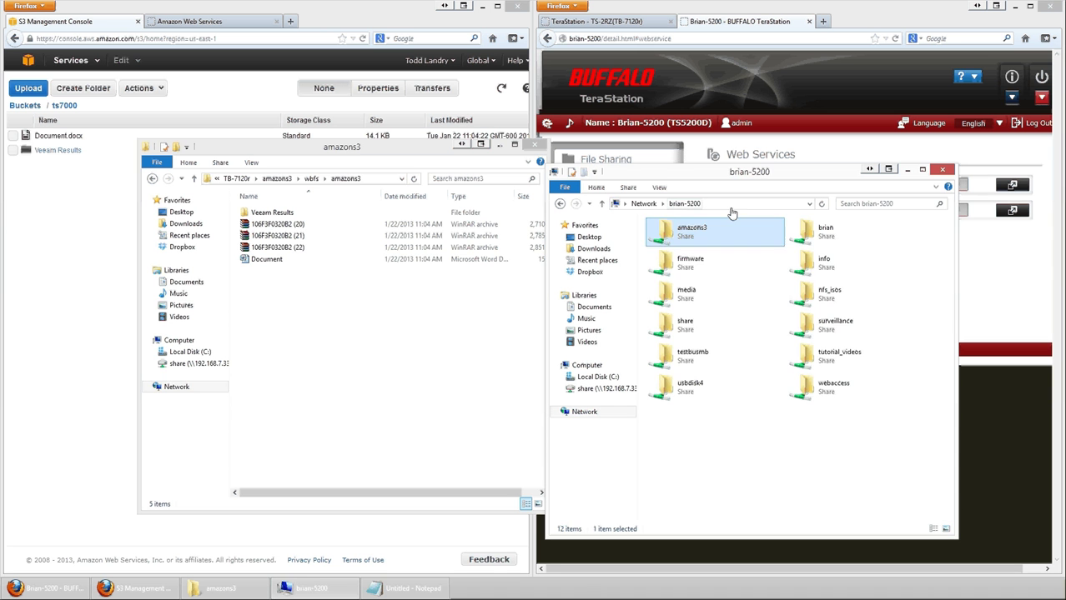
{"action": "double_click", "coordinate": [684, 241]}
{"action": "double_click", "coordinate": [665, 237]}
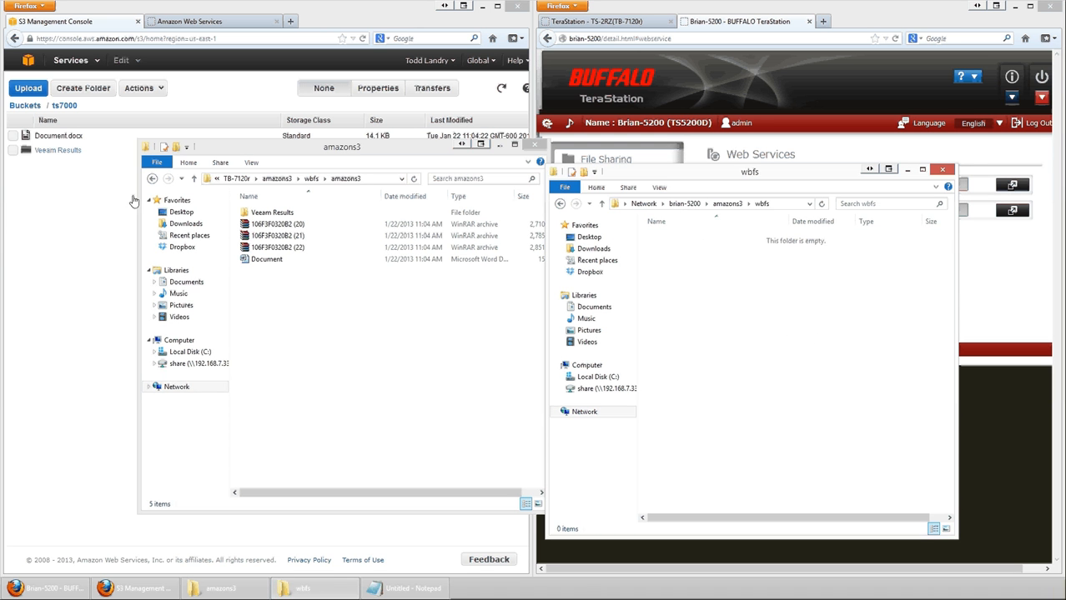
Return to the S3 bucket list and open the ts5000 bucket
{"action": "left_click", "coordinate": [134, 192]}
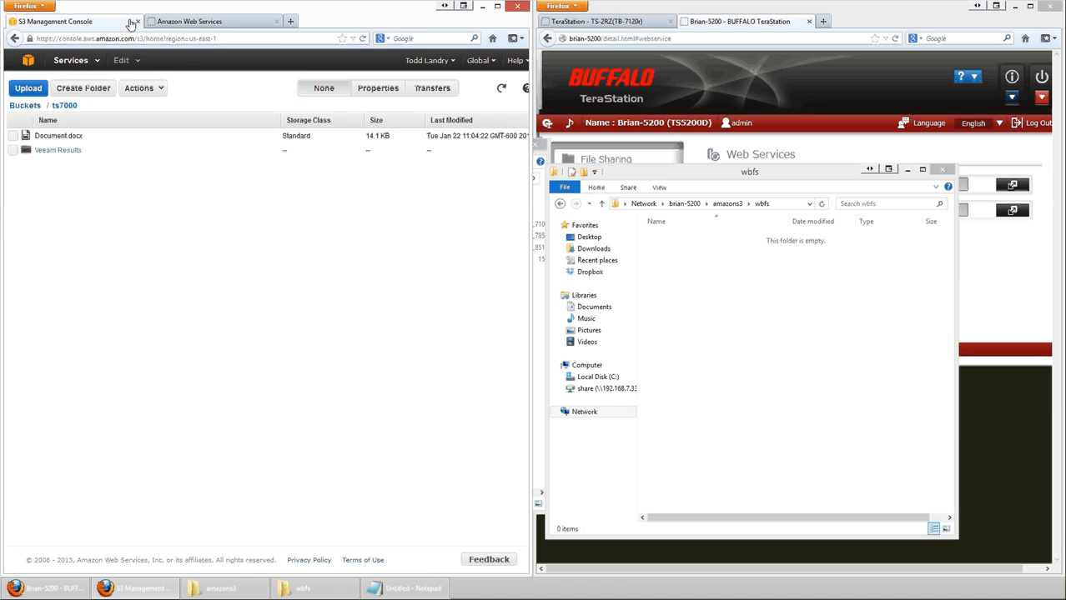
{"action": "left_click", "coordinate": [190, 21]}
{"action": "left_click", "coordinate": [58, 21]}
{"action": "left_click", "coordinate": [25, 105]}
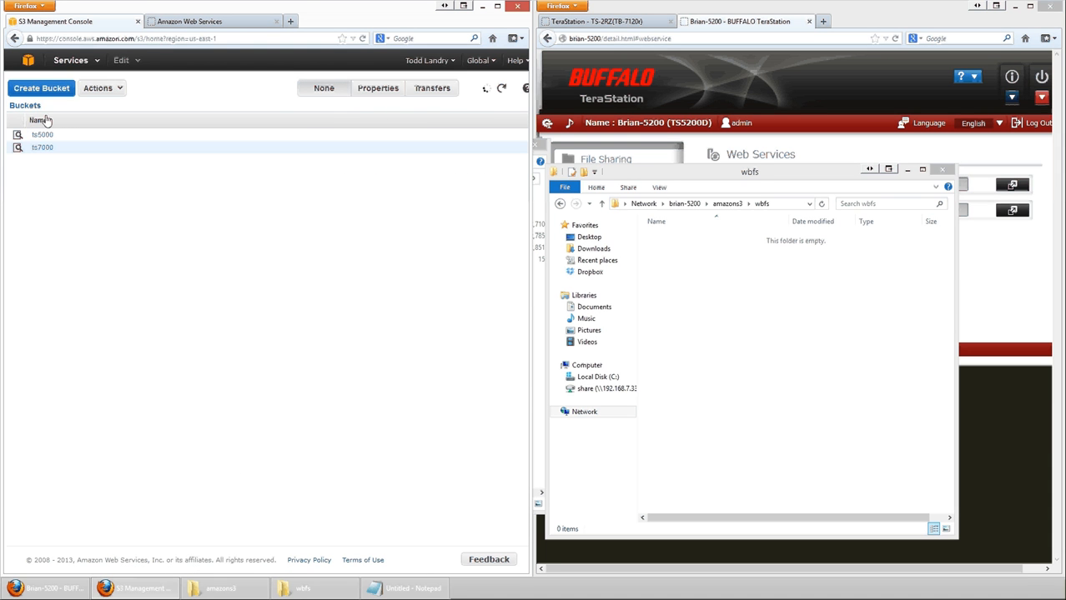
{"action": "left_click", "coordinate": [42, 135]}
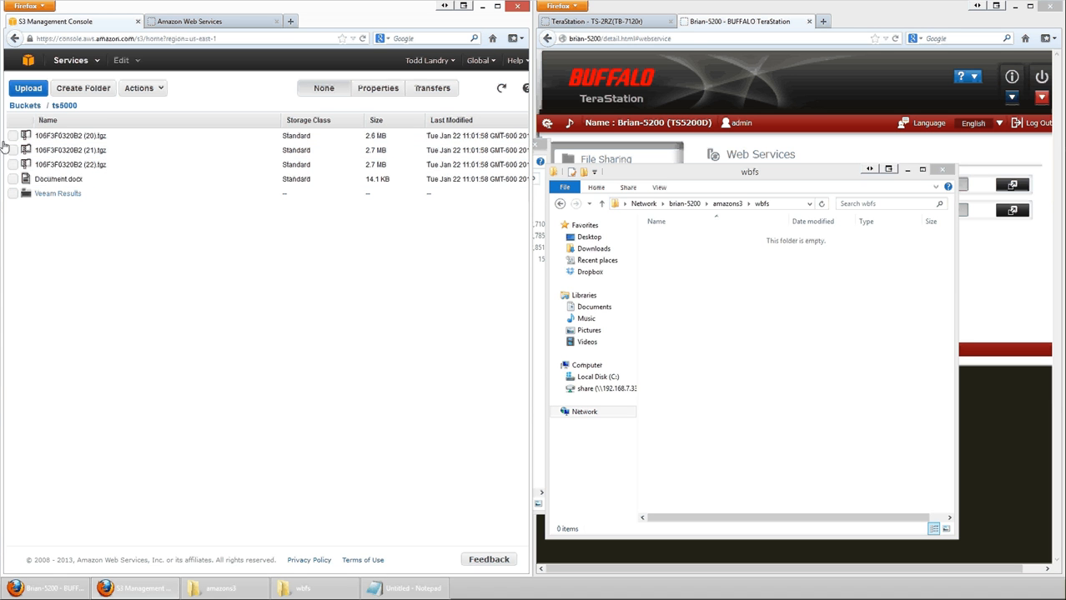
Delete all five items from ts5000 via Actions > Delete and go back to the bucket list
{"action": "left_click", "coordinate": [13, 193]}
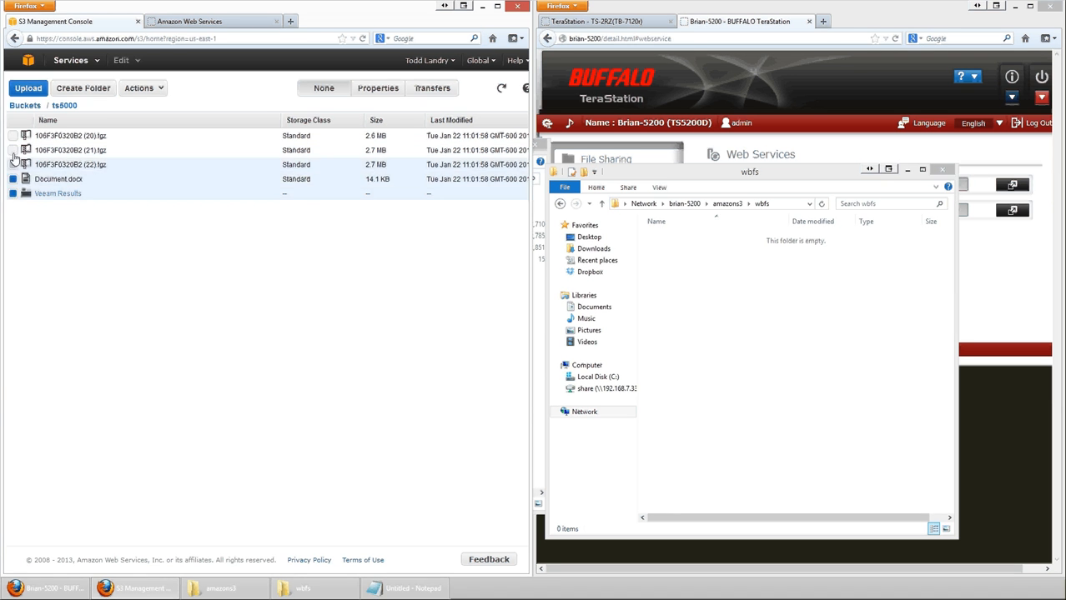
{"action": "left_click", "coordinate": [12, 165]}
{"action": "left_click", "coordinate": [12, 150]}
{"action": "left_click", "coordinate": [142, 94]}
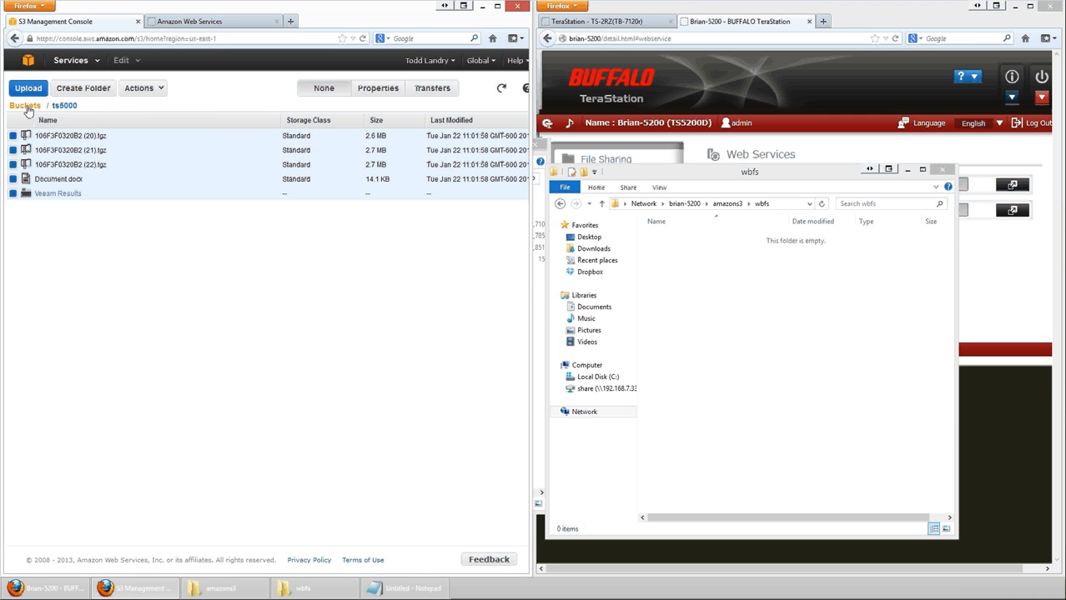
{"action": "left_click", "coordinate": [142, 88]}
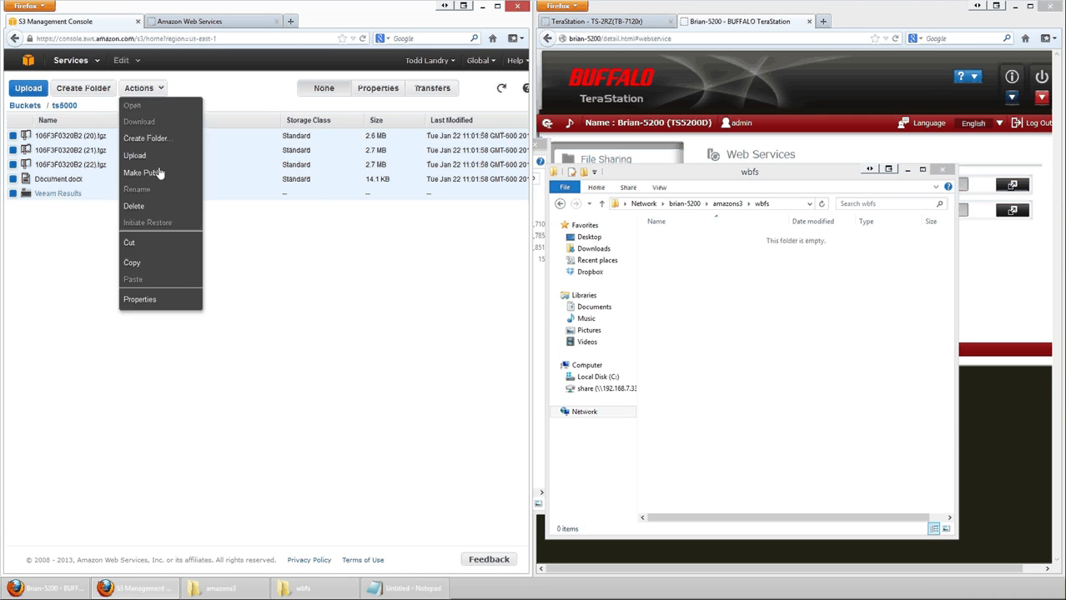
{"action": "left_click", "coordinate": [135, 206]}
{"action": "left_click", "coordinate": [316, 259]}
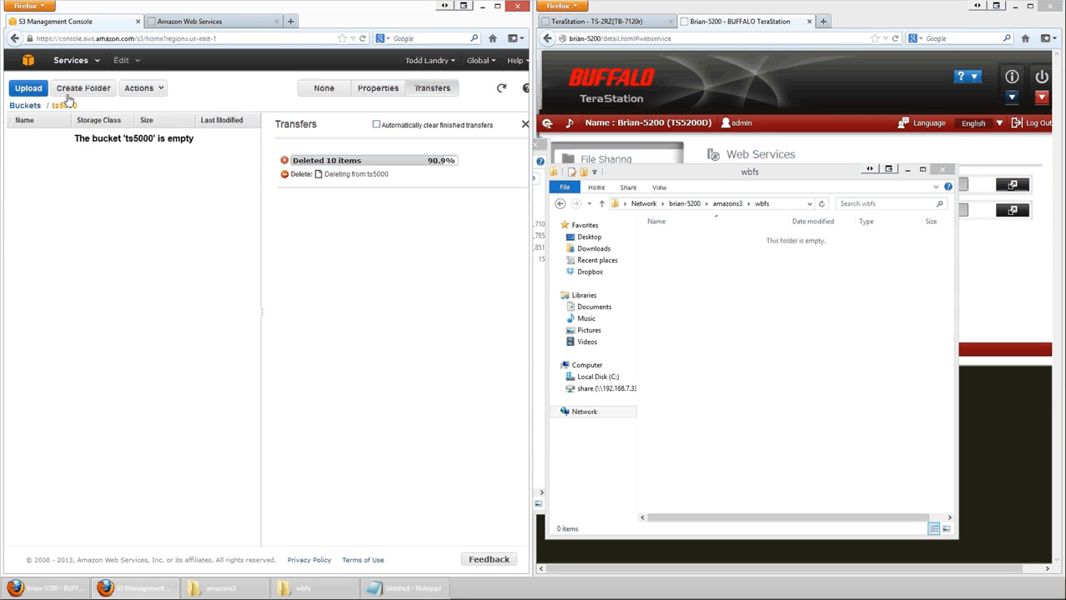
{"action": "left_click", "coordinate": [25, 105]}
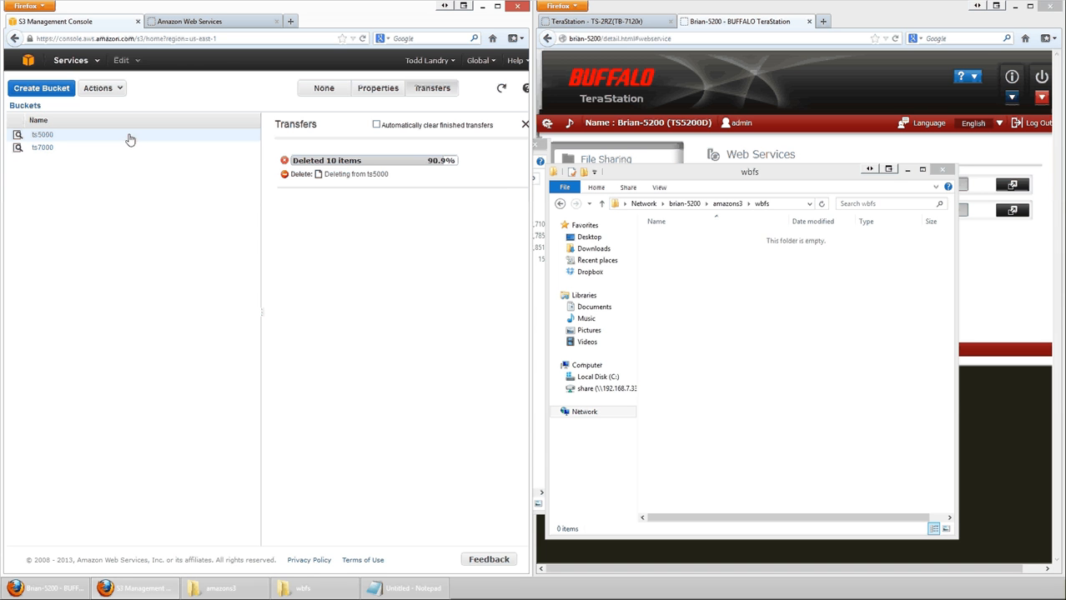
Delete the empty ts5000 bucket, leaving only ts7000, and bring the TeraStation page forward
{"action": "left_click", "coordinate": [93, 89]}
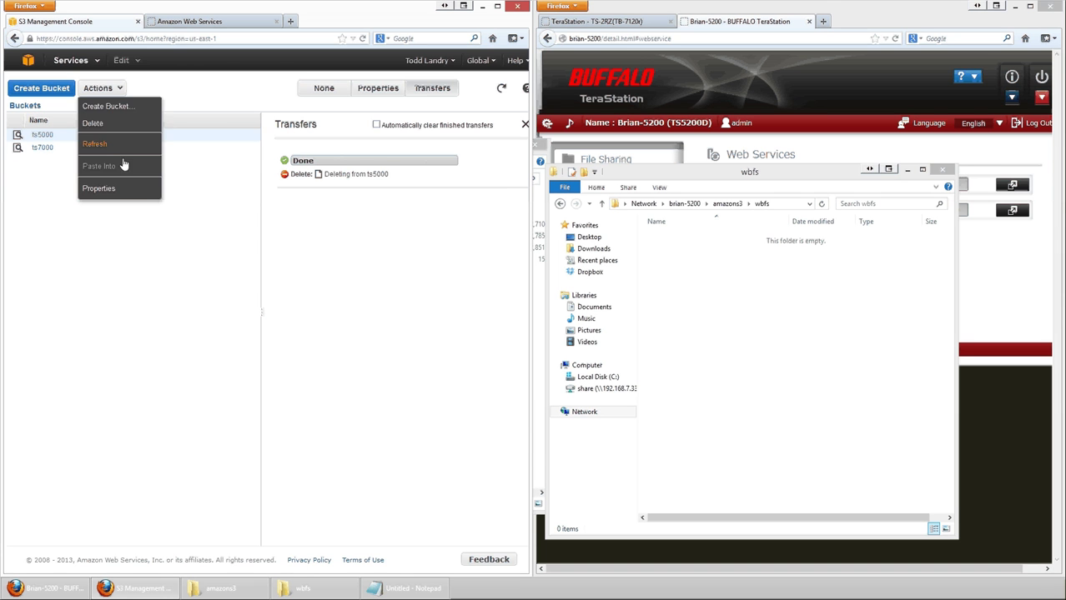
{"action": "left_click", "coordinate": [93, 123]}
{"action": "left_click", "coordinate": [316, 263]}
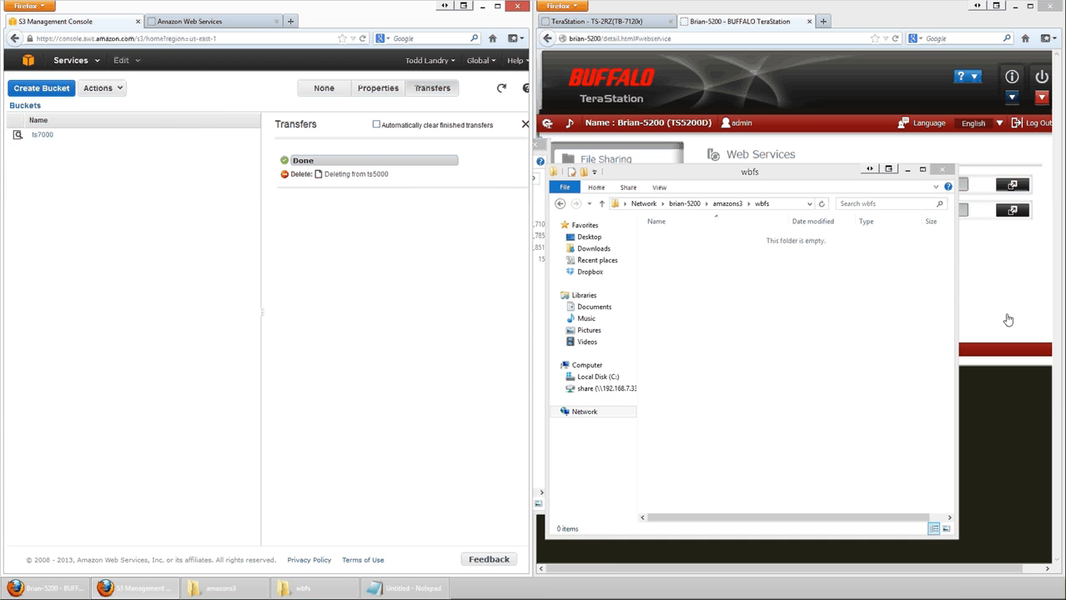
{"action": "left_click", "coordinate": [1006, 319]}
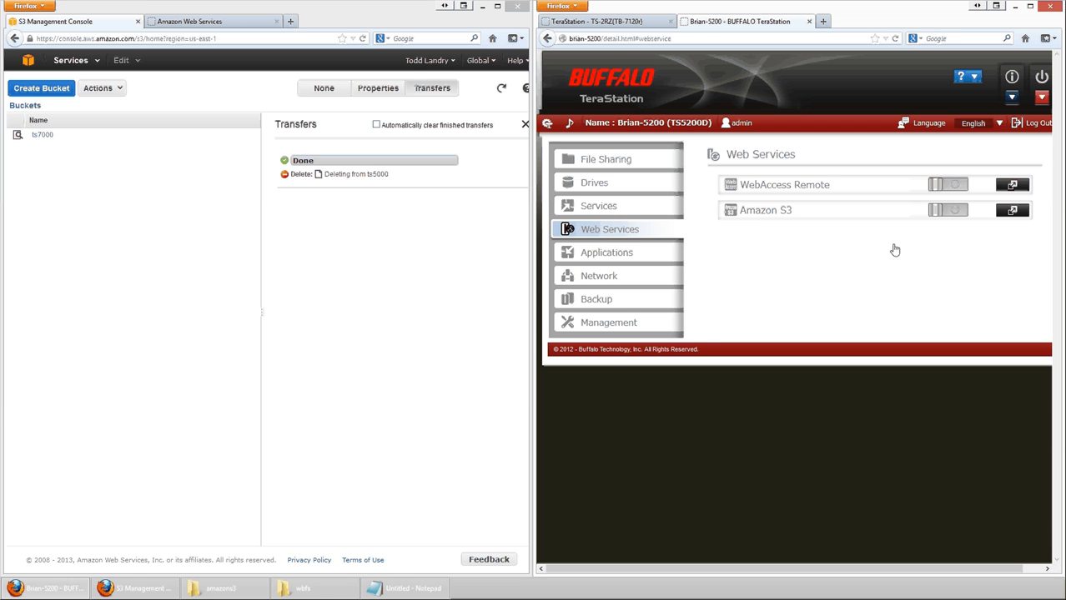
Edit the TS5200D's Amazon S3 settings and change the bucket name to ts7000
{"action": "left_click", "coordinate": [1012, 210]}
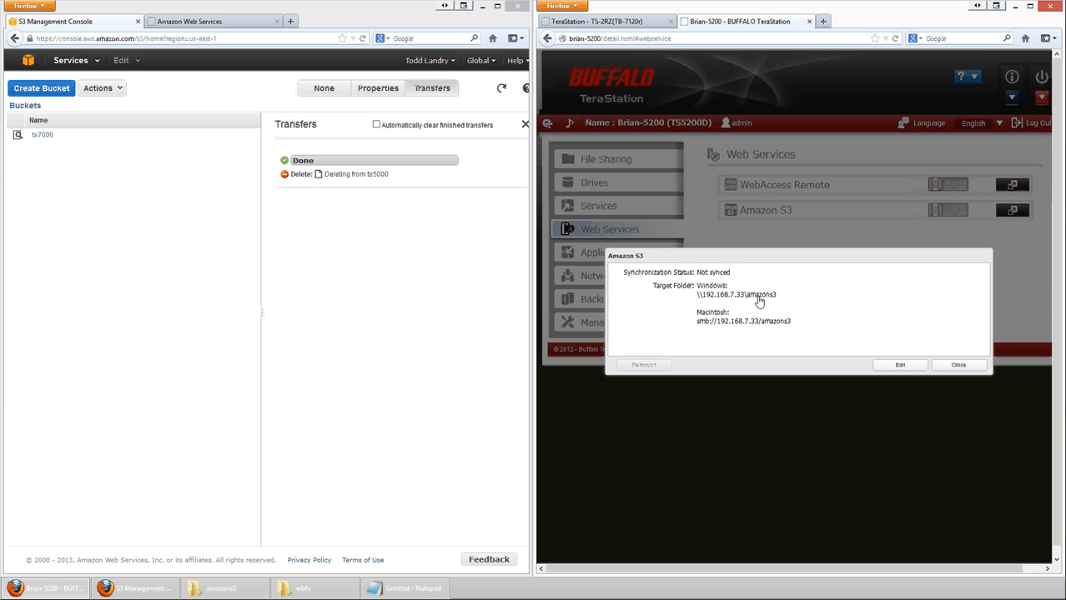
{"action": "left_click", "coordinate": [904, 368]}
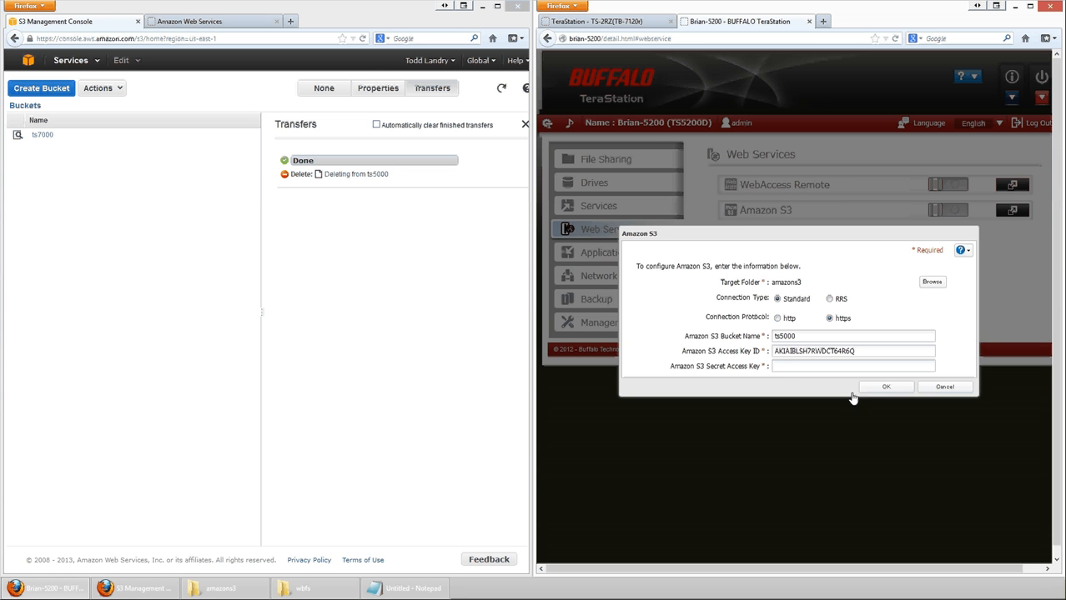
{"action": "left_click", "coordinate": [868, 371]}
{"action": "left_click", "coordinate": [775, 337]}
{"action": "key", "text": "shift+Right"}
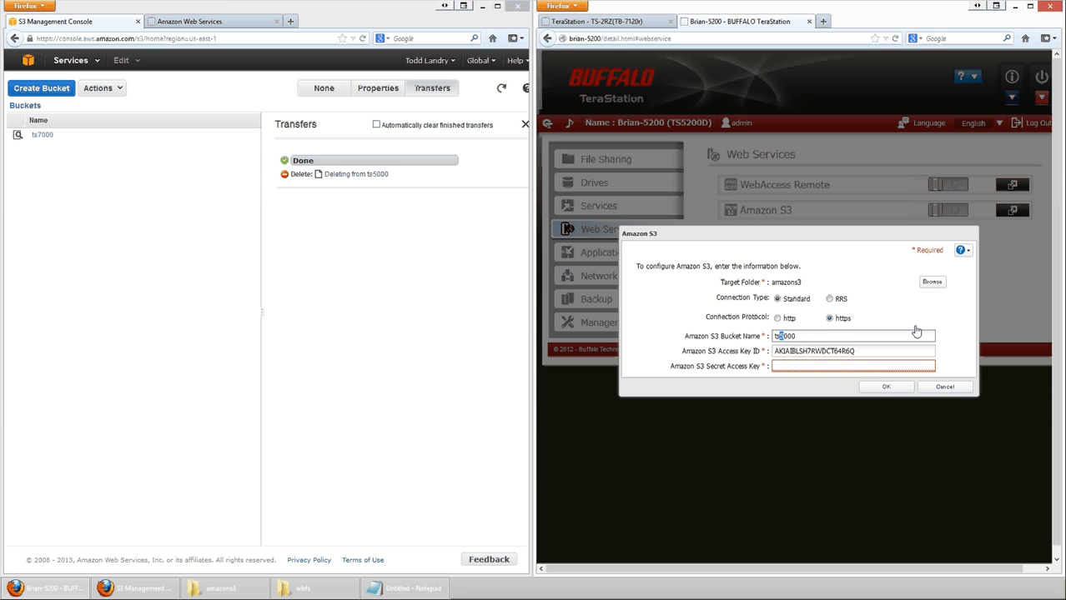
{"action": "type", "text": "7"}
{"action": "key", "text": "Tab"}
{"action": "key", "text": "Tab"}
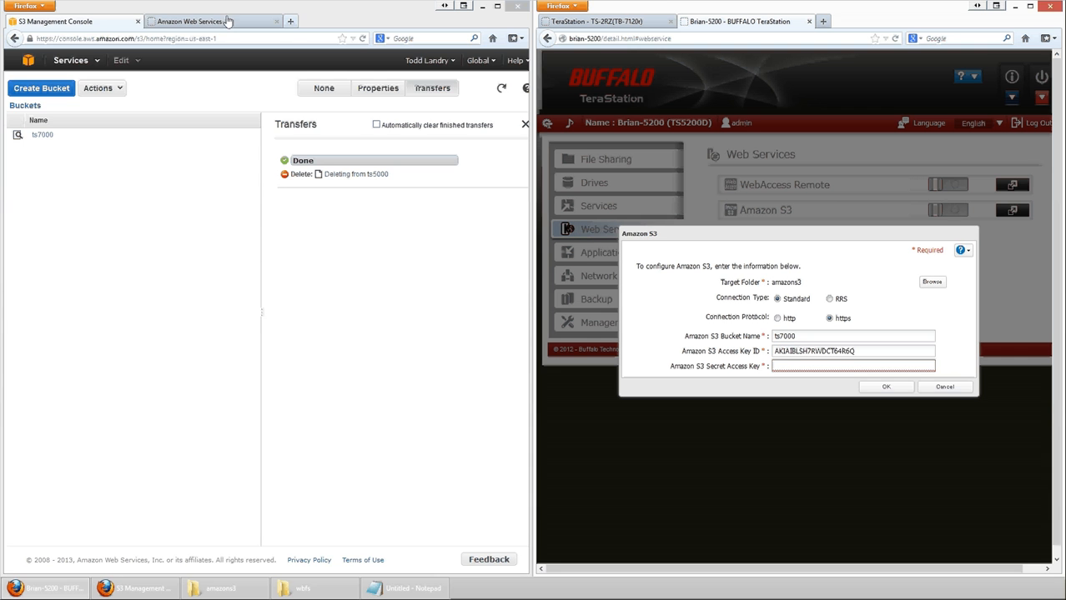
Replace the Access Key ID with the January 15 key copied from the AWS credentials page
{"action": "left_click", "coordinate": [228, 21]}
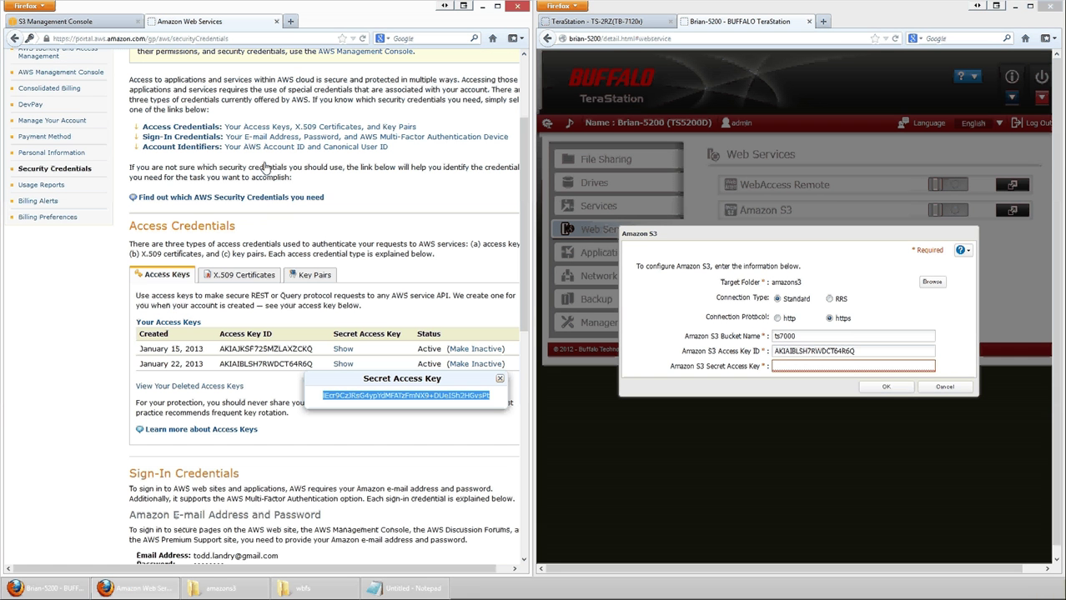
{"action": "left_click", "coordinate": [244, 354]}
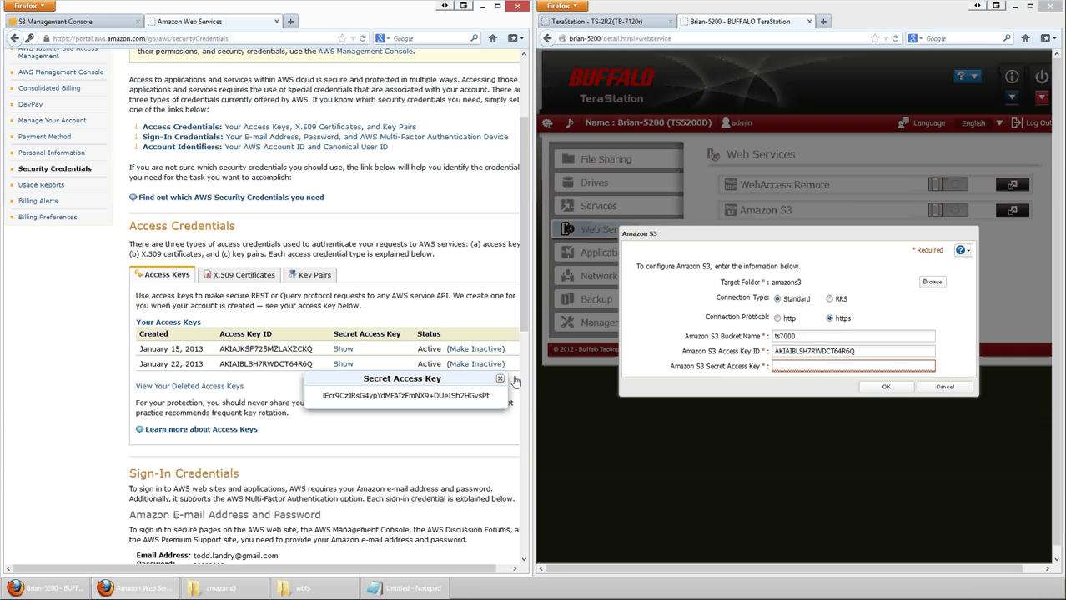
{"action": "left_click", "coordinate": [814, 351]}
{"action": "double_click", "coordinate": [816, 352]}
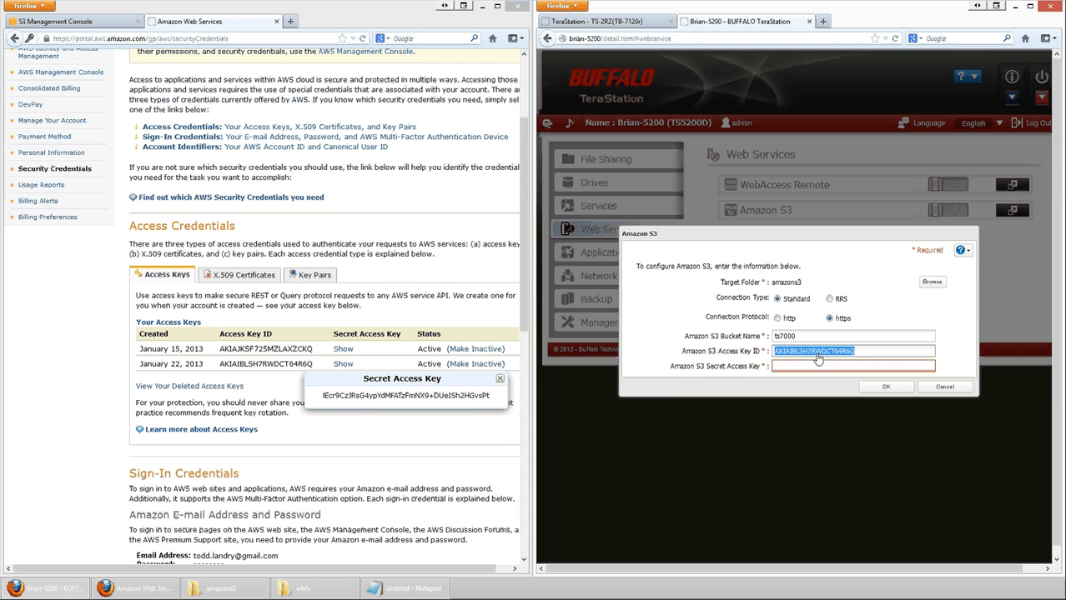
{"action": "key", "text": "BackSpace"}
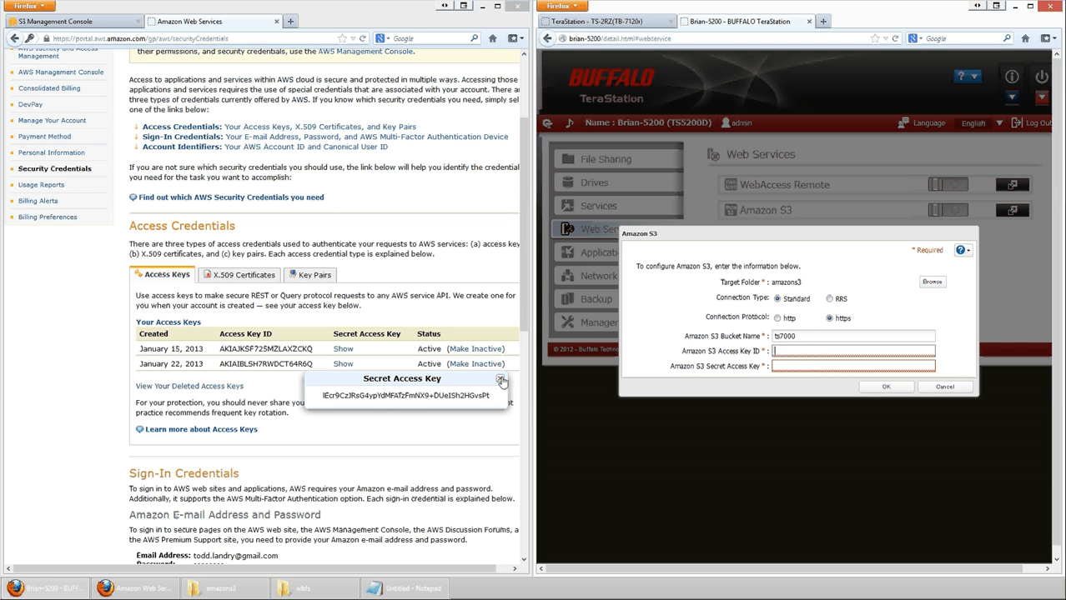
{"action": "left_click", "coordinate": [501, 380]}
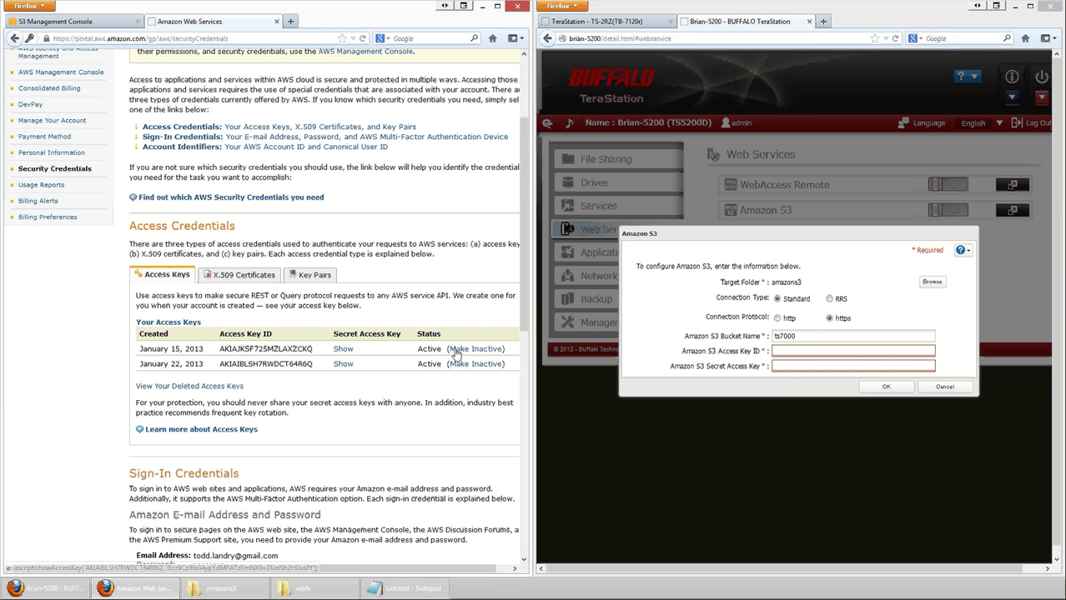
{"action": "left_click", "coordinate": [343, 348]}
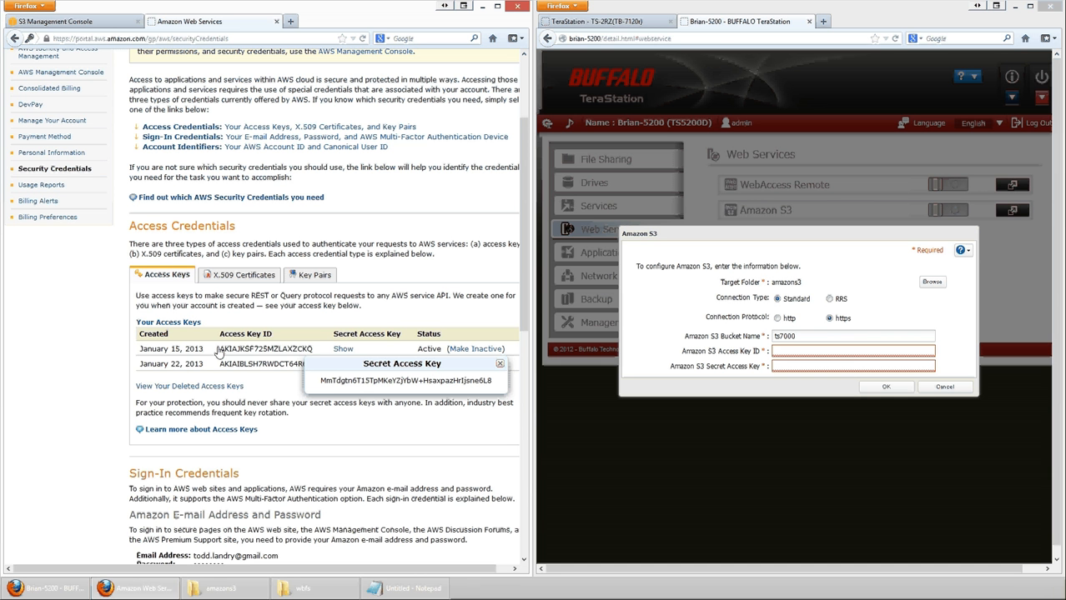
{"action": "left_click_drag", "start_coordinate": [218, 351], "coordinate": [315, 350]}
{"action": "key", "text": "ctrl+c"}
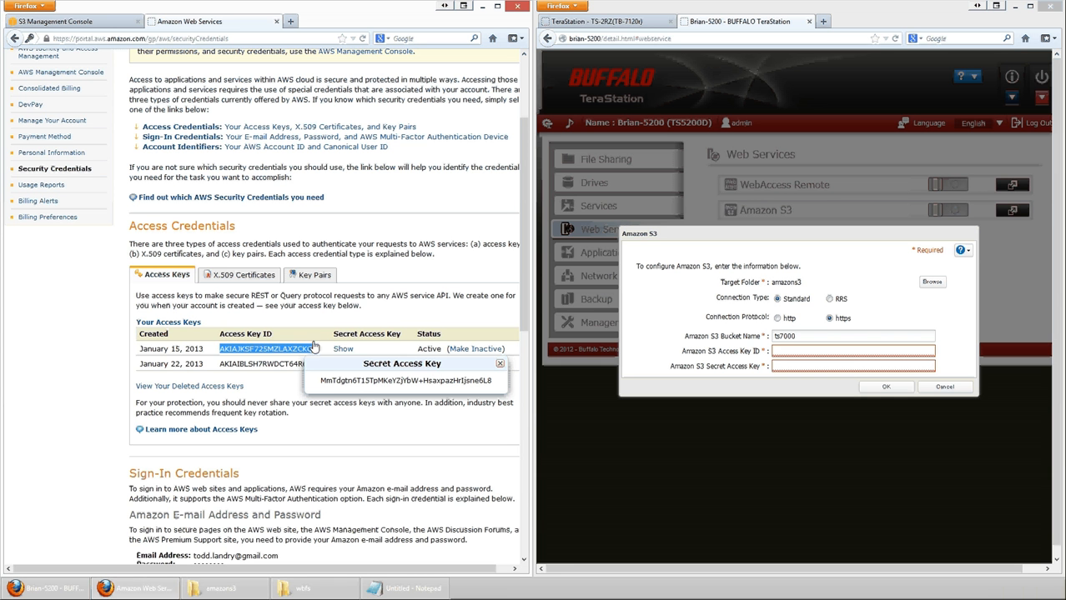
{"action": "left_click", "coordinate": [834, 351]}
{"action": "key", "text": "ctrl+v"}
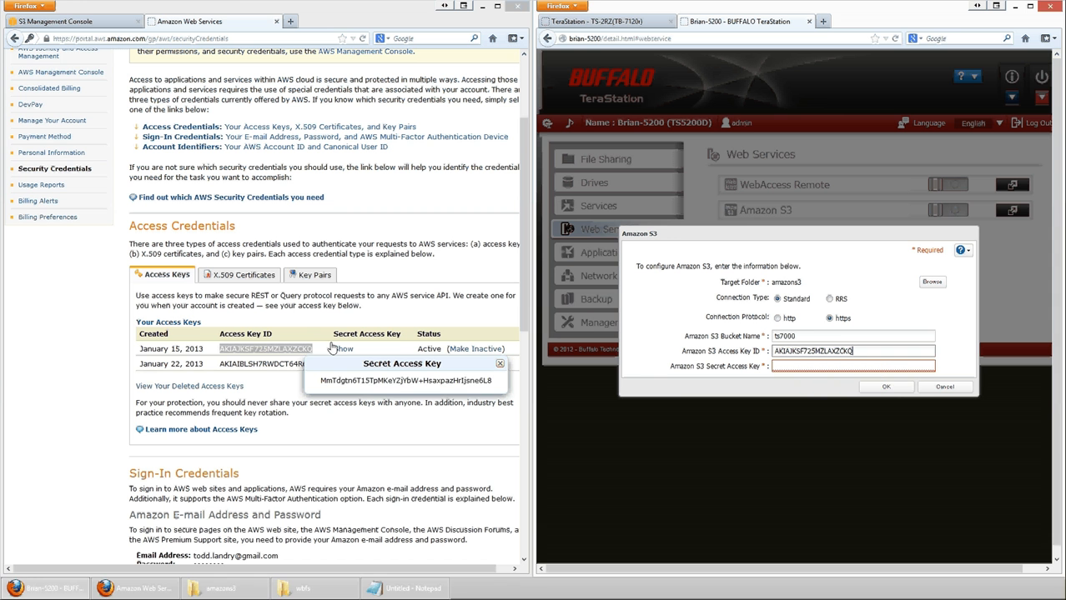
Copy the January 15 secret key via Notepad into the form, confirm with OK and dismiss the notice
{"action": "triple_click", "coordinate": [321, 382]}
{"action": "key", "text": "ctrl+c"}
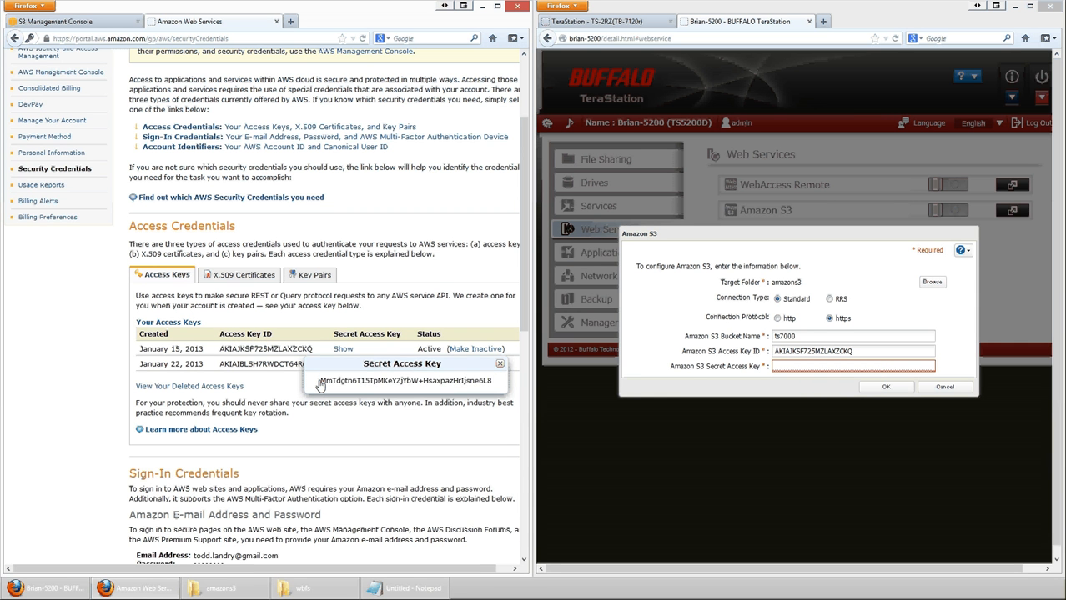
{"action": "left_click_drag", "start_coordinate": [320, 385], "coordinate": [492, 381]}
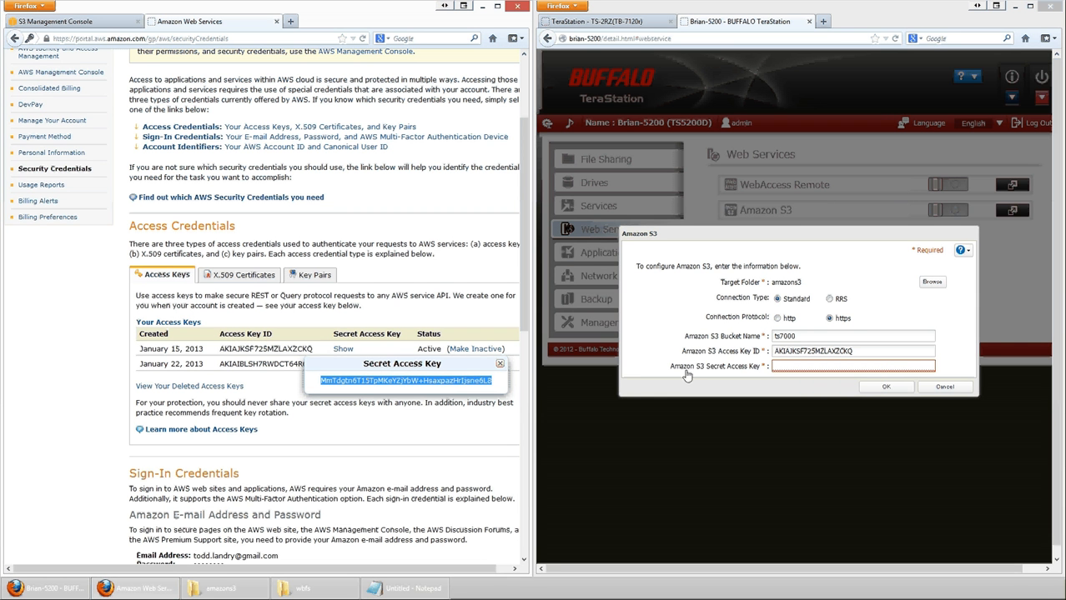
{"action": "left_click", "coordinate": [407, 589]}
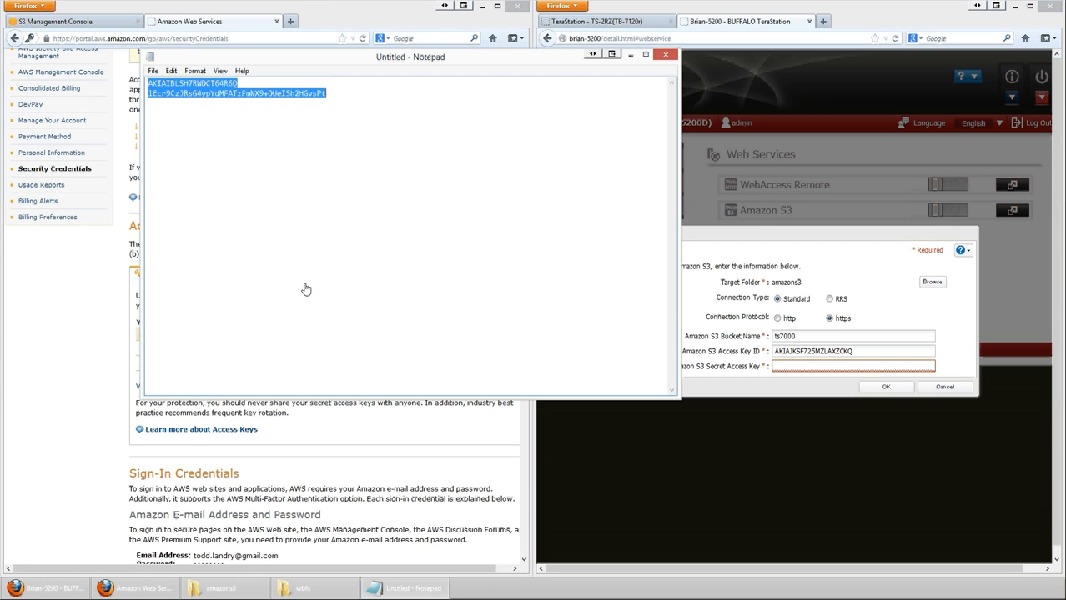
{"action": "key", "text": "ctrl+v"}
{"action": "left_click", "coordinate": [877, 386]}
{"action": "key", "text": "ctrl+v"}
{"action": "left_click", "coordinate": [875, 388]}
{"action": "left_click", "coordinate": [807, 342]}
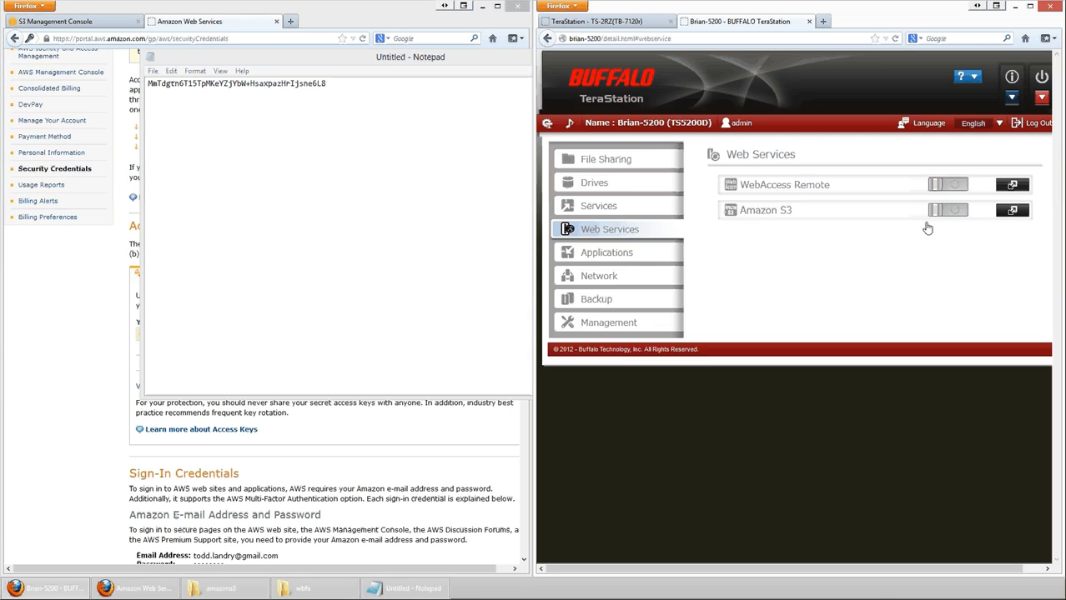
Enable the Amazon S3 toggle on the TS5200D Web Services page and return to the S3 console
{"action": "left_click", "coordinate": [934, 211]}
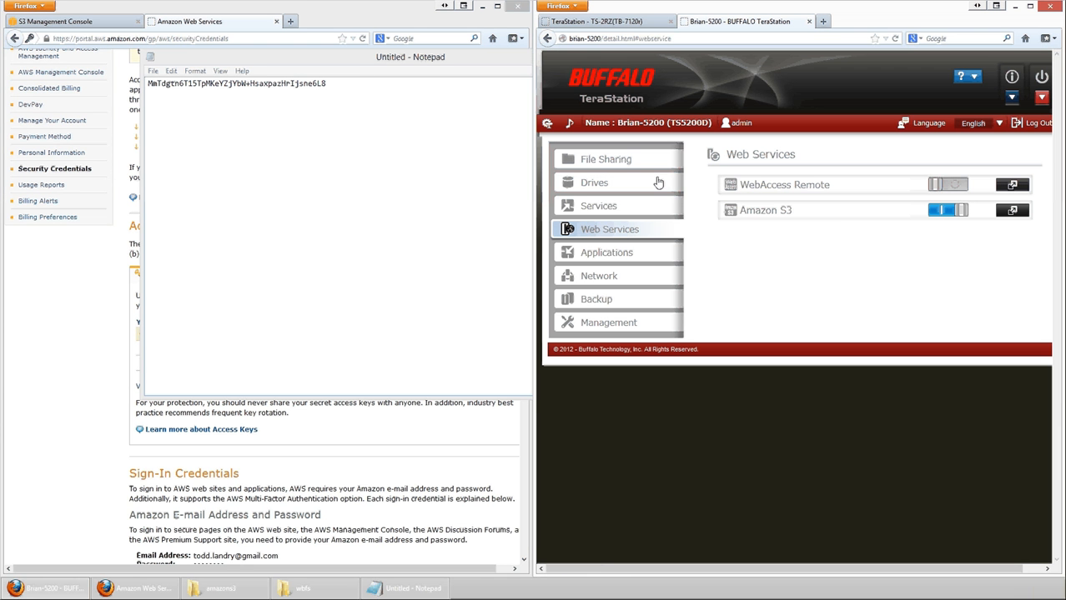
{"action": "left_click", "coordinate": [55, 20]}
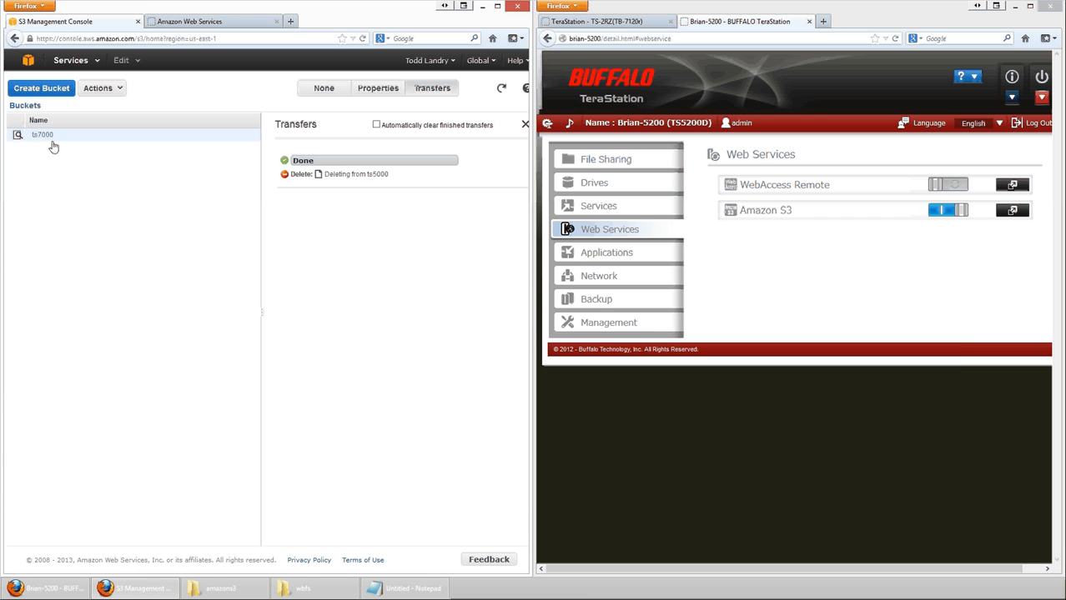
Browse to \\brian-5200\amazons3\wbfs\amazons3 and select its five synced items
{"action": "left_click", "coordinate": [38, 135]}
{"action": "left_click", "coordinate": [302, 589]}
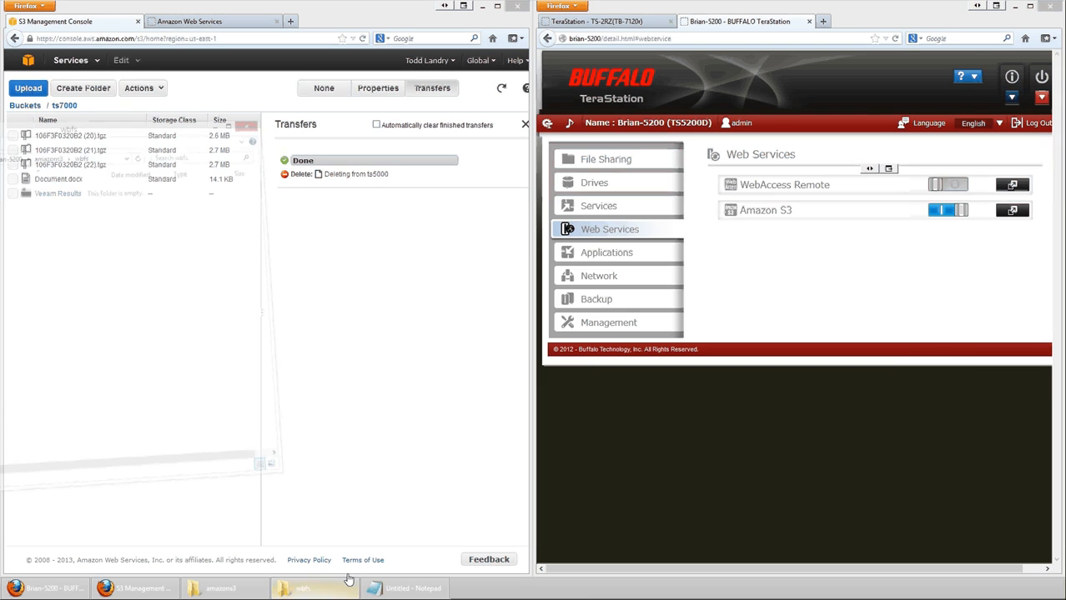
{"action": "left_click", "coordinate": [688, 242]}
{"action": "double_click", "coordinate": [688, 242]}
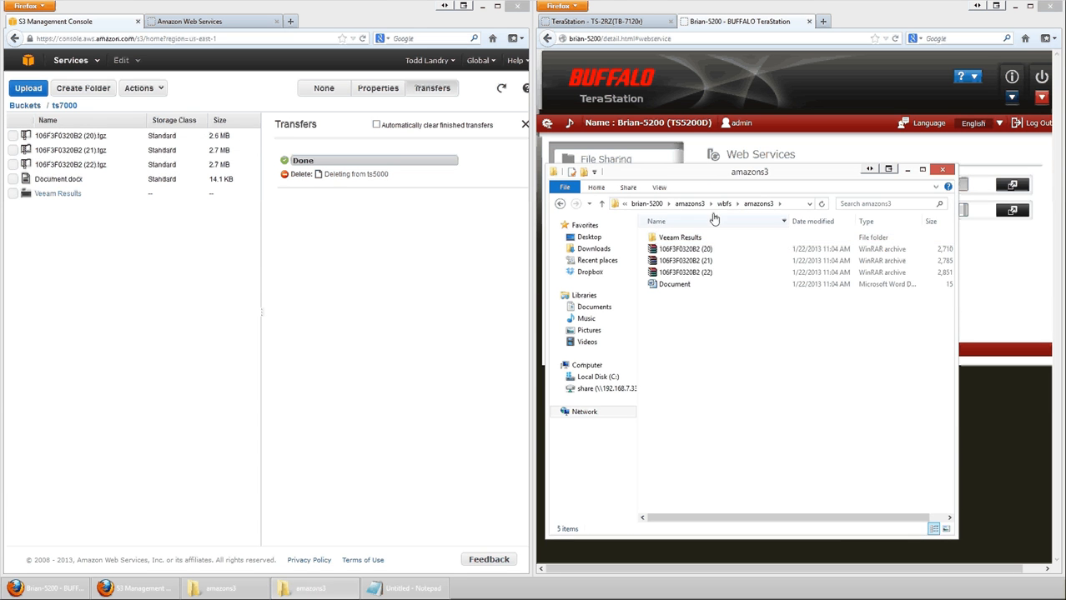
{"action": "left_click", "coordinate": [649, 205]}
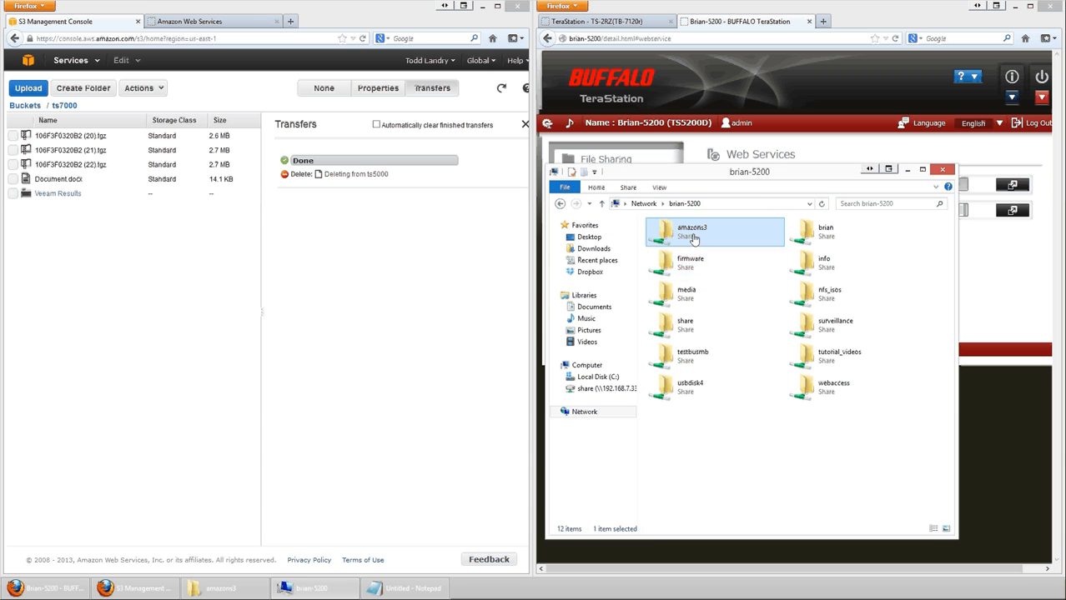
{"action": "double_click", "coordinate": [695, 250]}
{"action": "left_click", "coordinate": [699, 238]}
{"action": "double_click", "coordinate": [670, 241]}
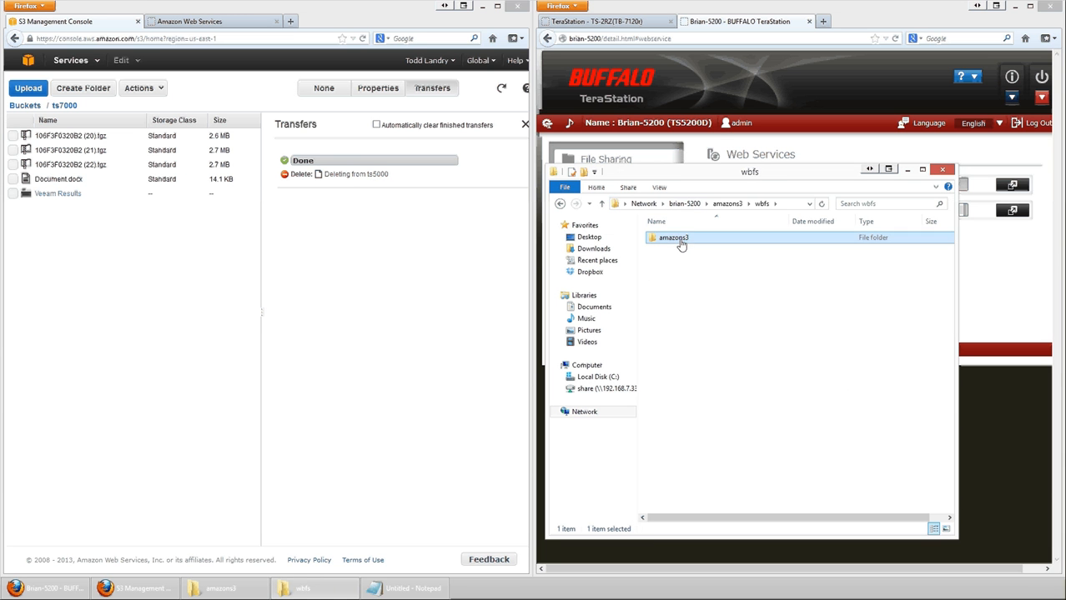
{"action": "double_click", "coordinate": [670, 241]}
{"action": "key", "text": "ctrl+a"}
{"action": "left_click", "coordinate": [727, 352]}
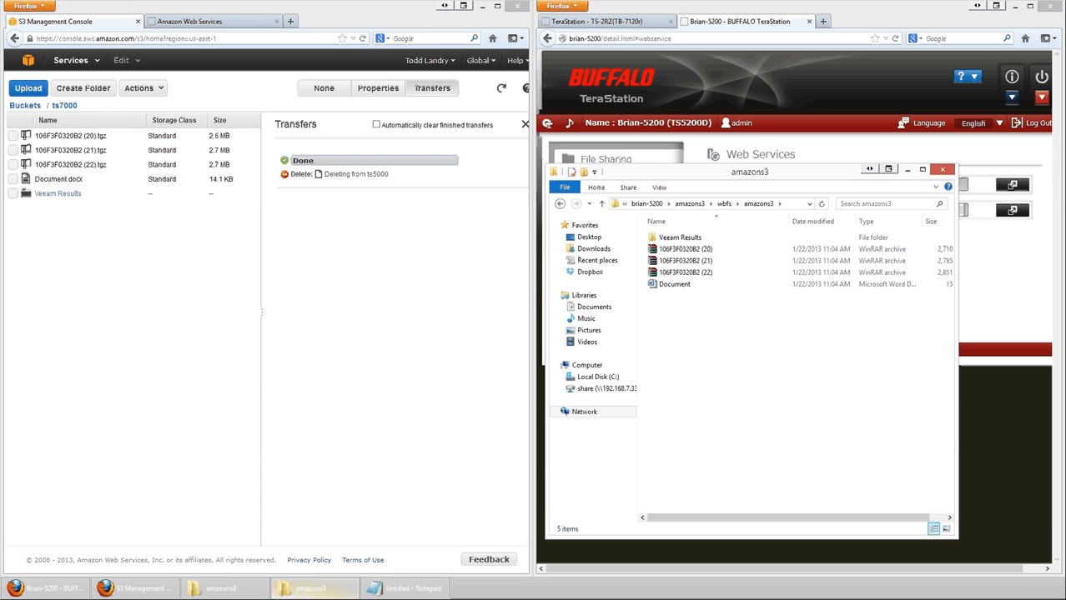
Place the TB-7120r amazons3 folder beside brian-5200's and compare their five identical files with the S3 bucket
{"action": "left_click", "coordinate": [310, 589]}
{"action": "left_click", "coordinate": [782, 365]}
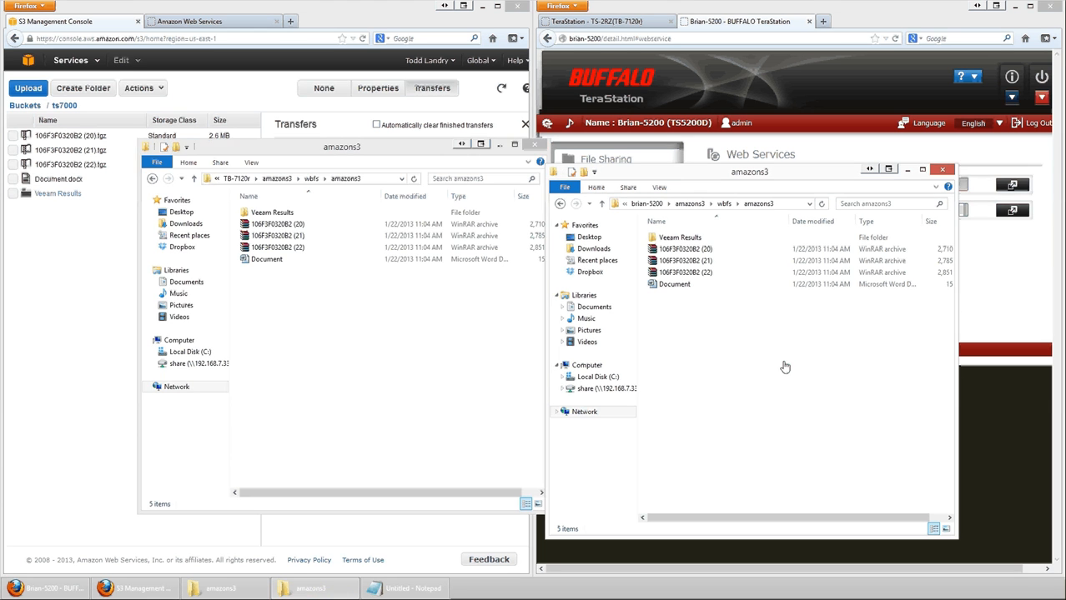
{"action": "key", "text": "ctrl+a"}
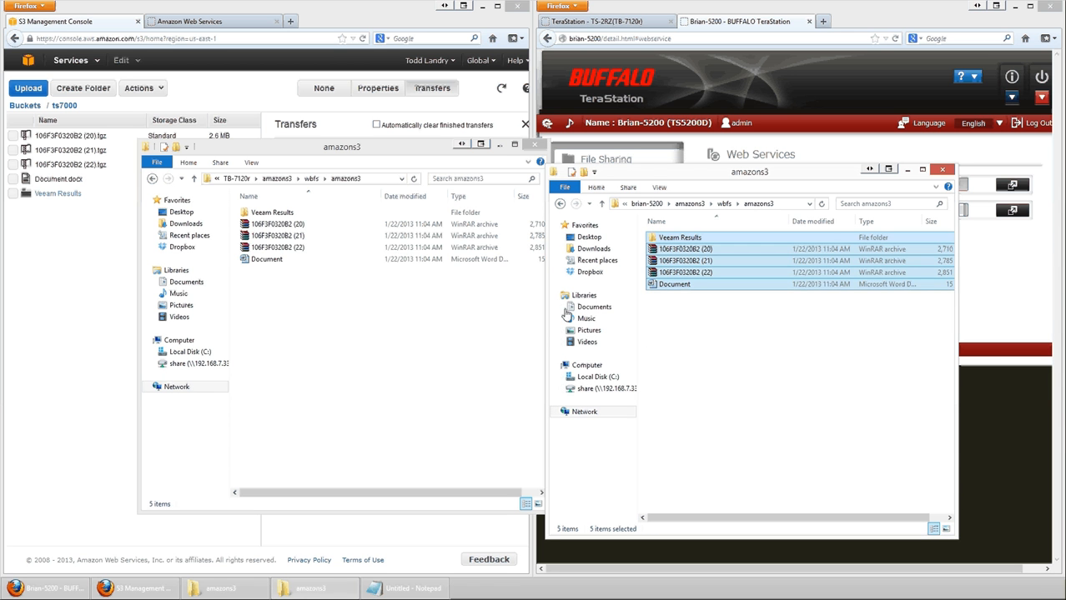
{"action": "left_click", "coordinate": [825, 405]}
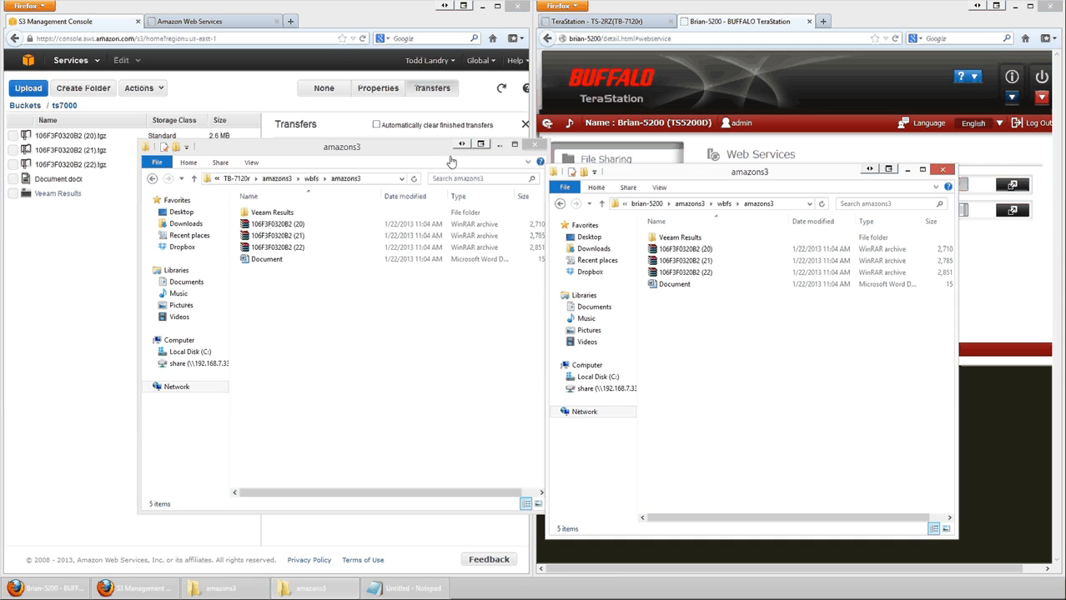
{"action": "left_click_drag", "start_coordinate": [438, 153], "coordinate": [421, 181]}
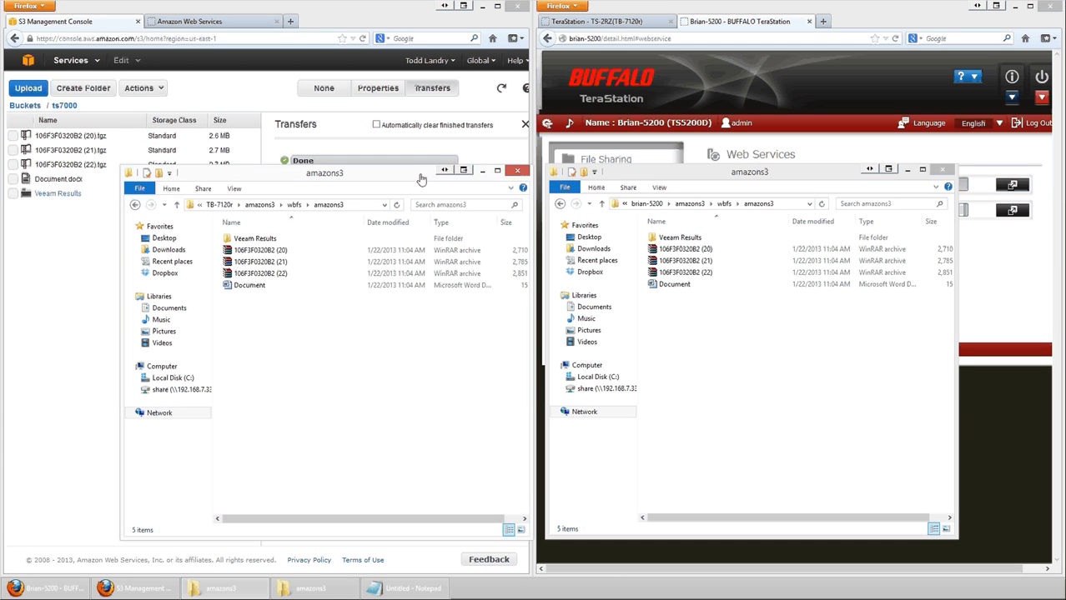
{"action": "left_click", "coordinate": [761, 157]}
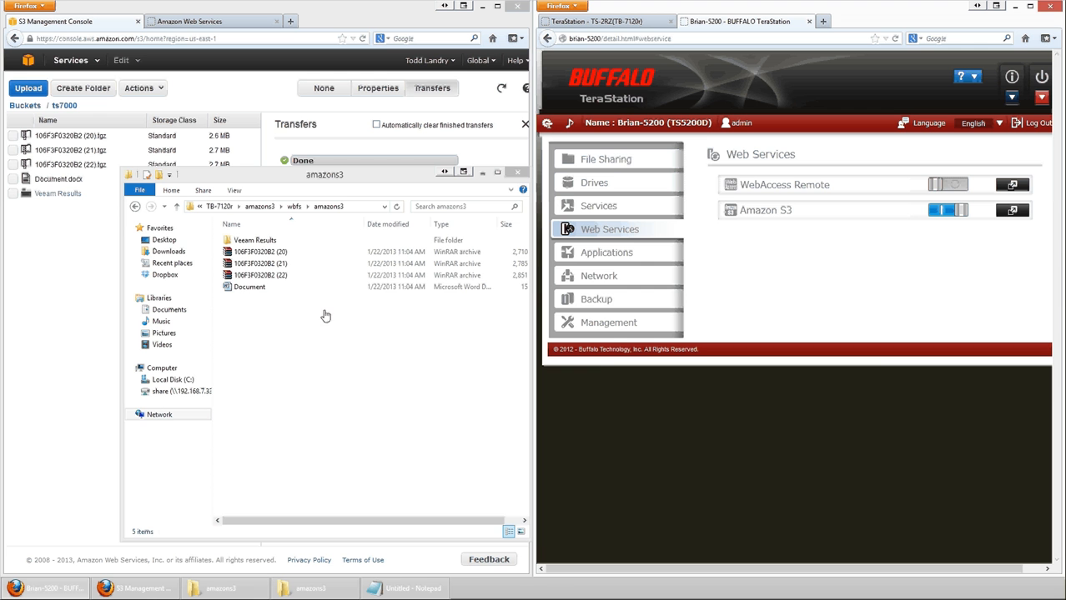
{"action": "left_click", "coordinate": [322, 255]}
{"action": "left_click_drag", "start_coordinate": [347, 182], "coordinate": [691, 179]}
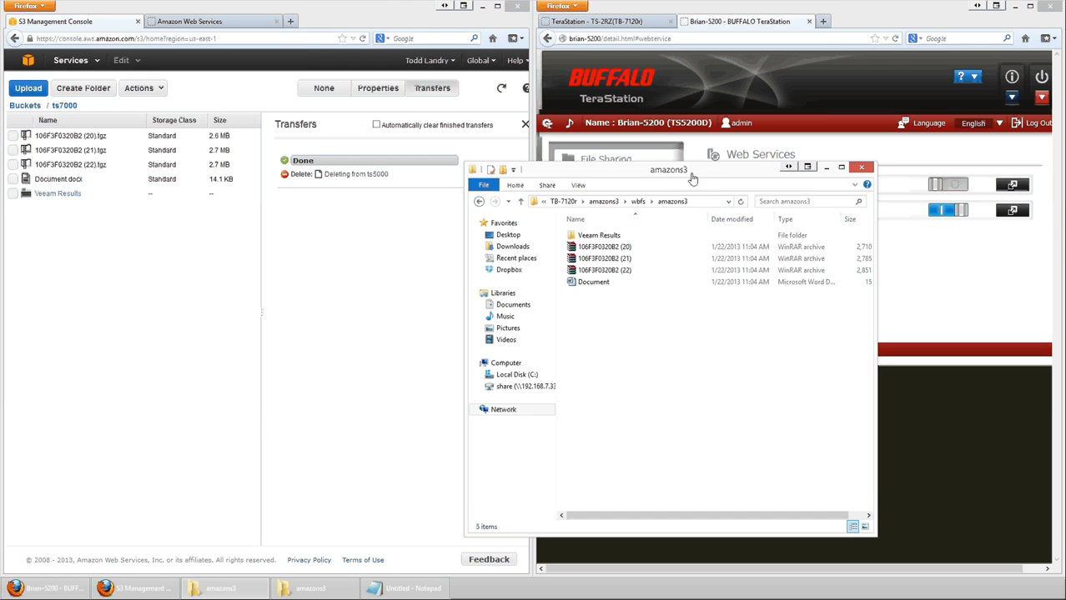
{"action": "left_click", "coordinate": [423, 196]}
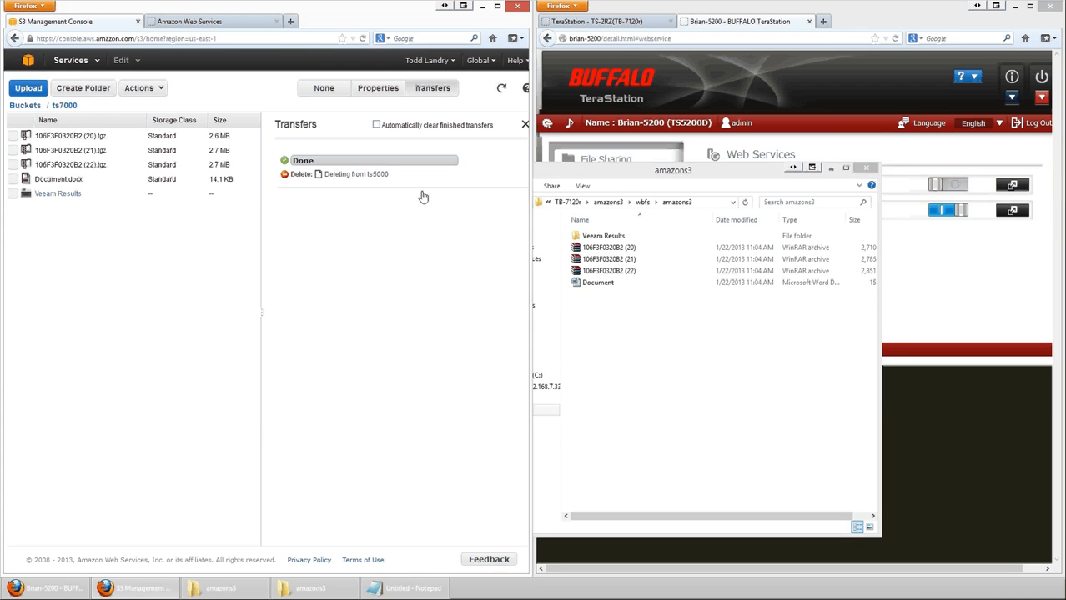
{"action": "left_click", "coordinate": [1030, 286]}
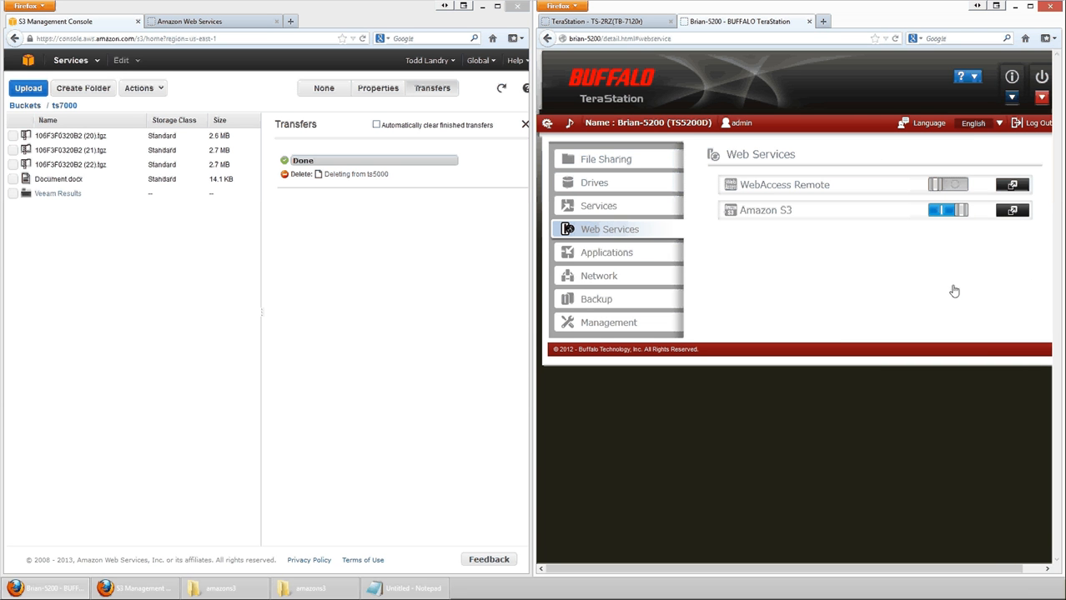
{"action": "left_click", "coordinate": [338, 591]}
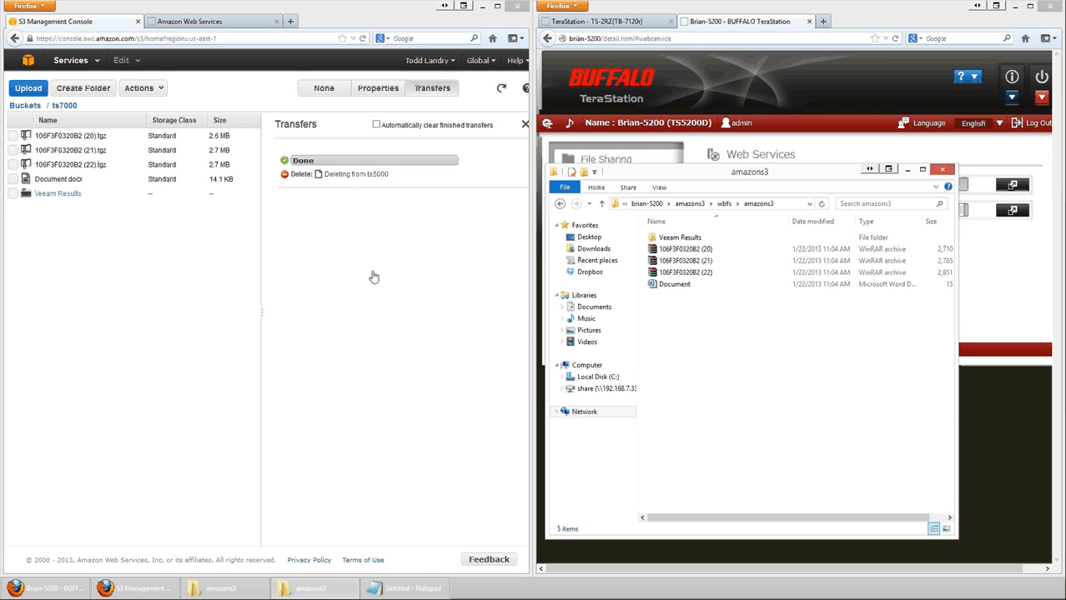
Disable the Amazon S3 toggle on brian-5200's Web Services page and move to the TS-7120r admin
{"action": "left_click", "coordinate": [969, 250]}
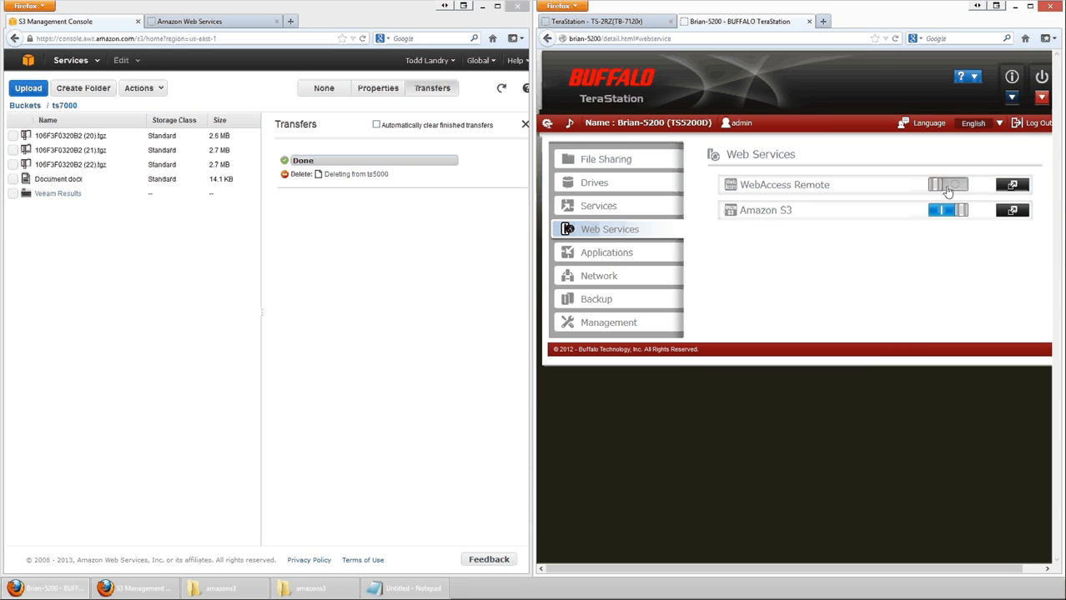
{"action": "left_click", "coordinate": [948, 214]}
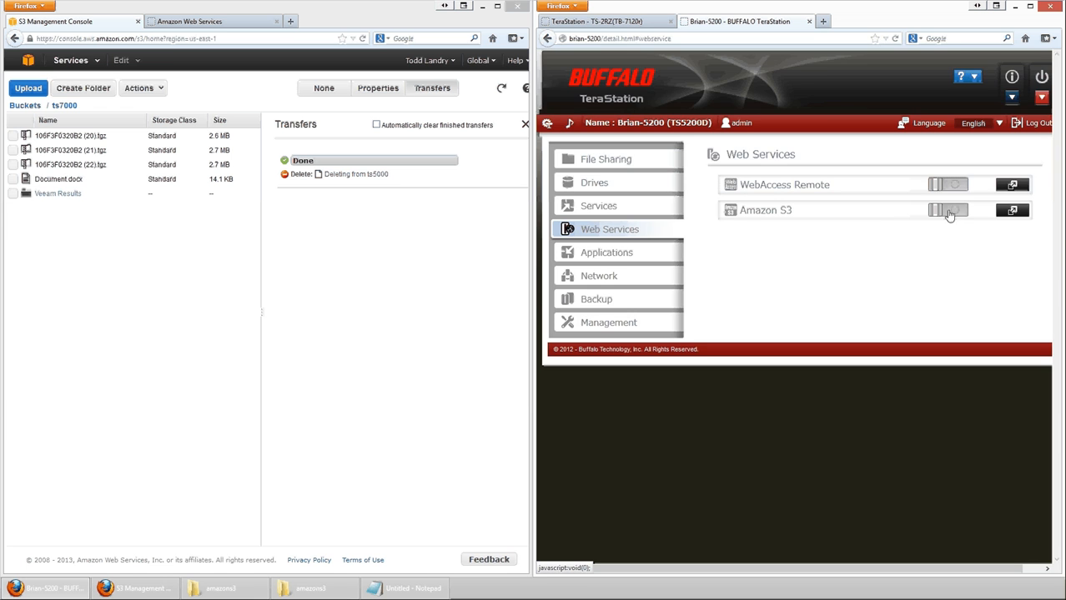
{"action": "left_click", "coordinate": [595, 22]}
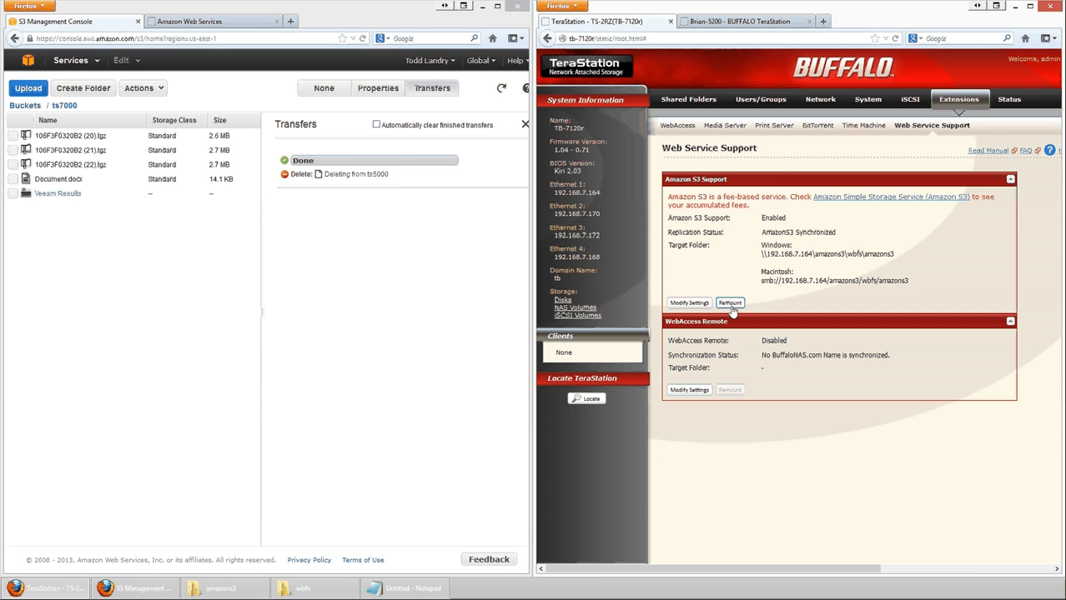
Set Amazon S3 Support on the TB-7120r to Disable and save, leaving no ID synchronized
{"action": "left_click", "coordinate": [686, 303]}
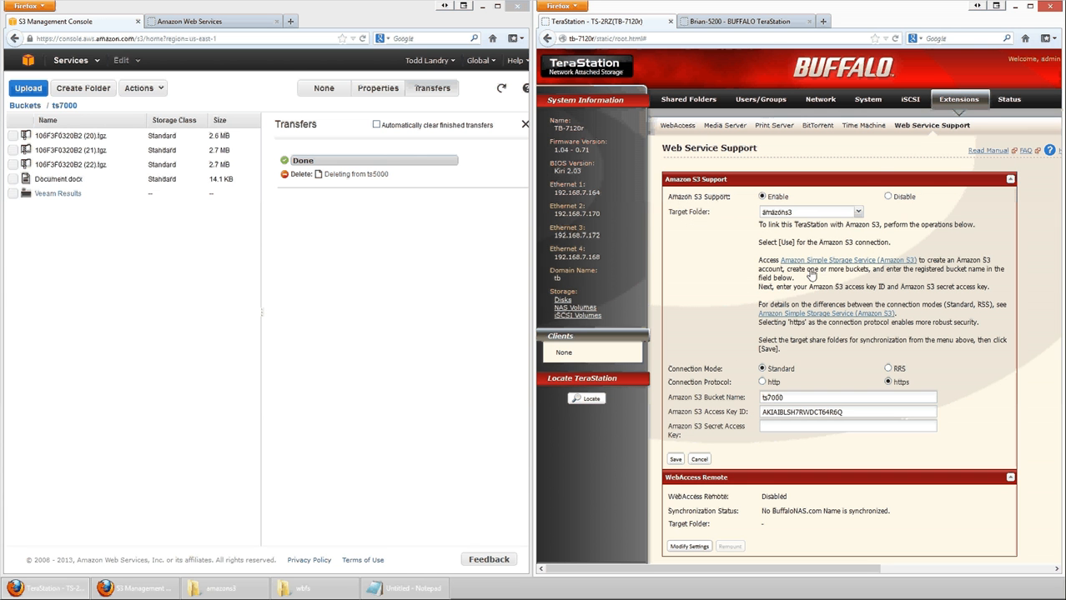
{"action": "left_click", "coordinate": [886, 196]}
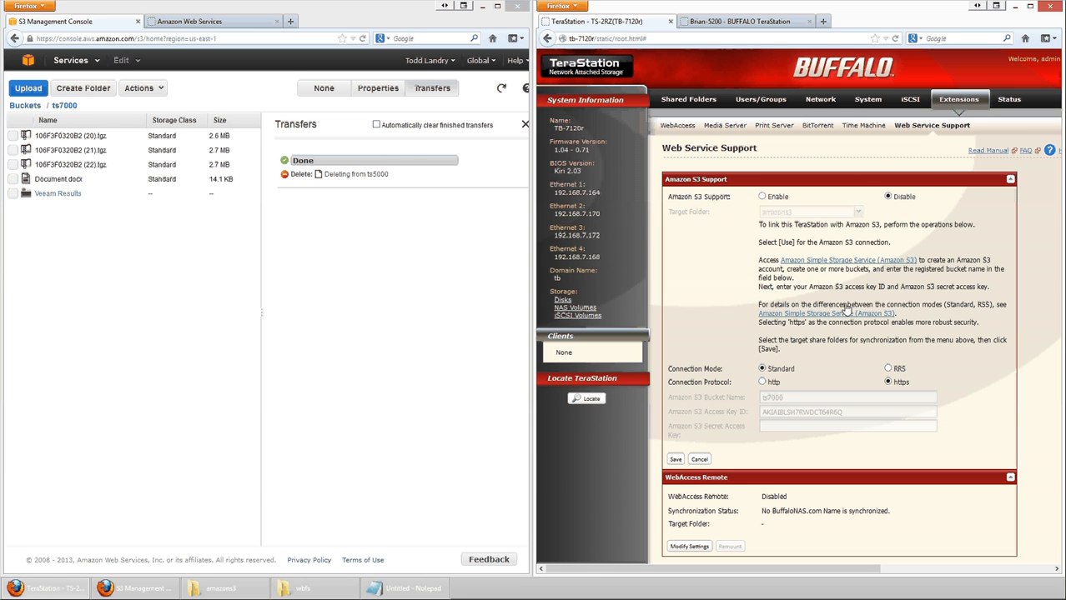
{"action": "left_click", "coordinate": [678, 460]}
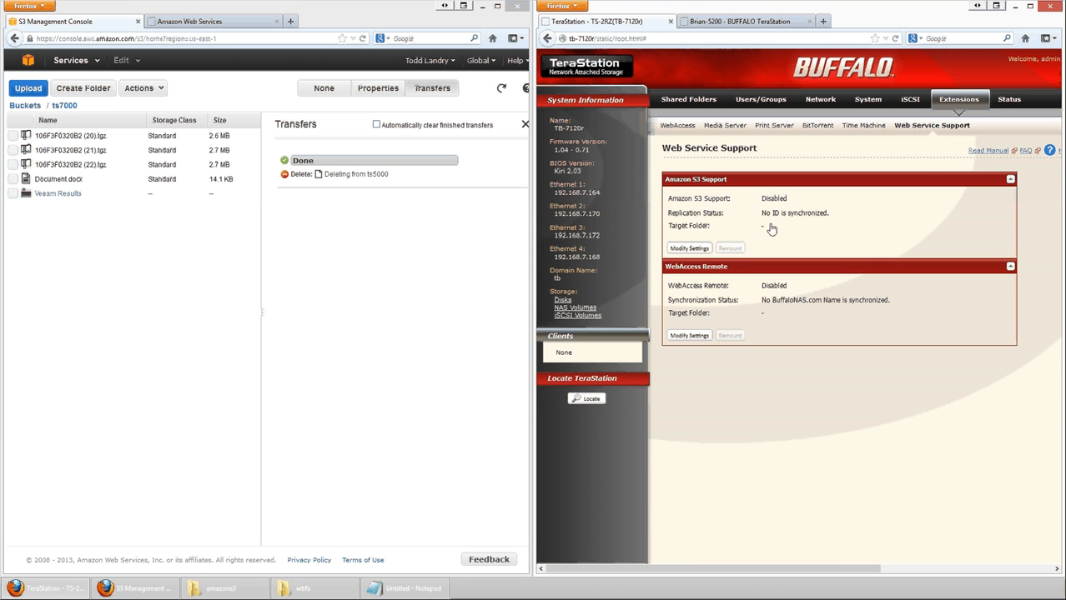
{"action": "left_click_drag", "start_coordinate": [827, 214], "coordinate": [740, 230]}
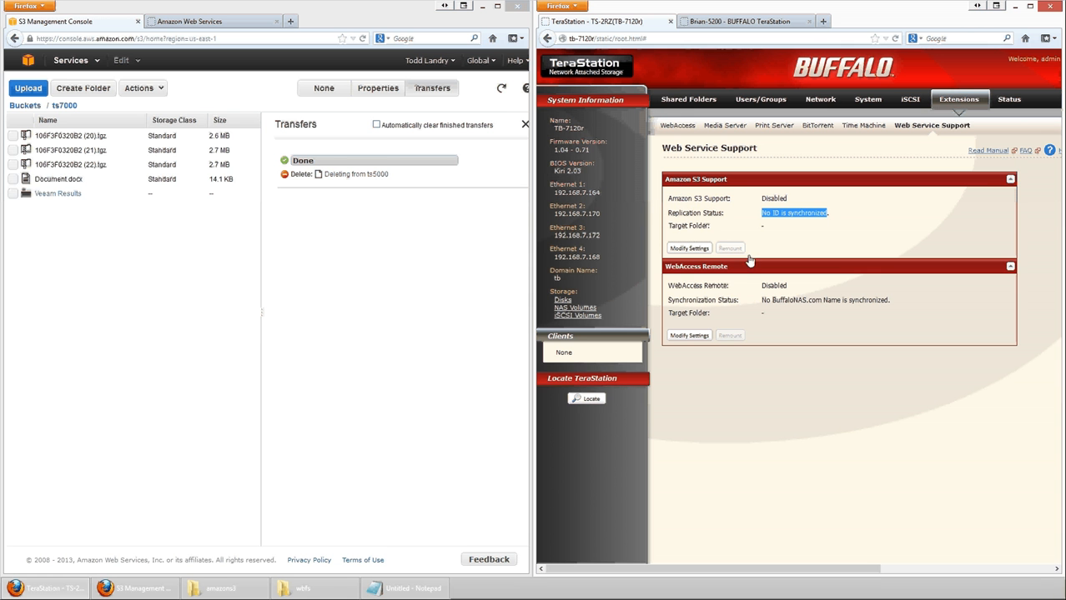
{"action": "left_click", "coordinate": [159, 29]}
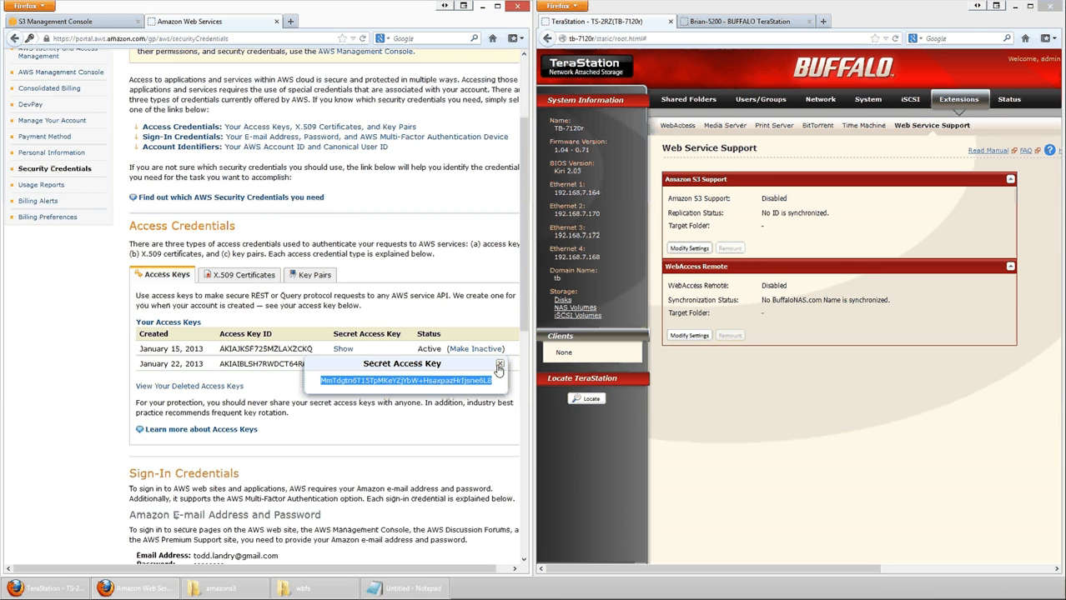